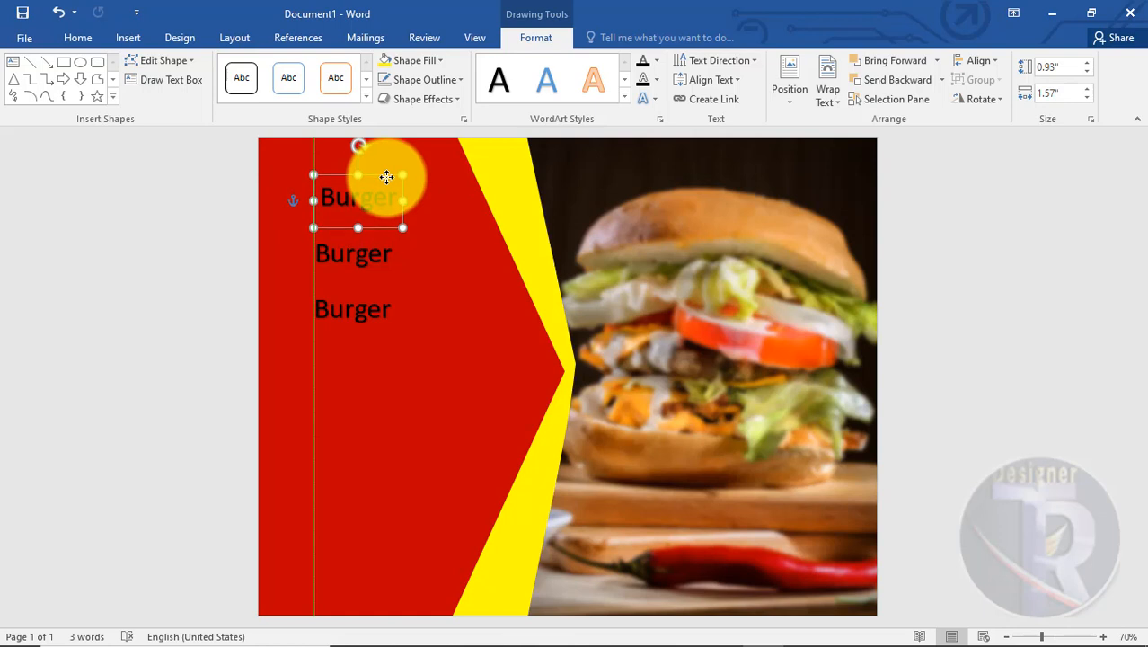
# Format the uppermost Burger text in the Impact font at 80 pt
pyautogui.click(93, 36)
pyautogui.click(208, 66)
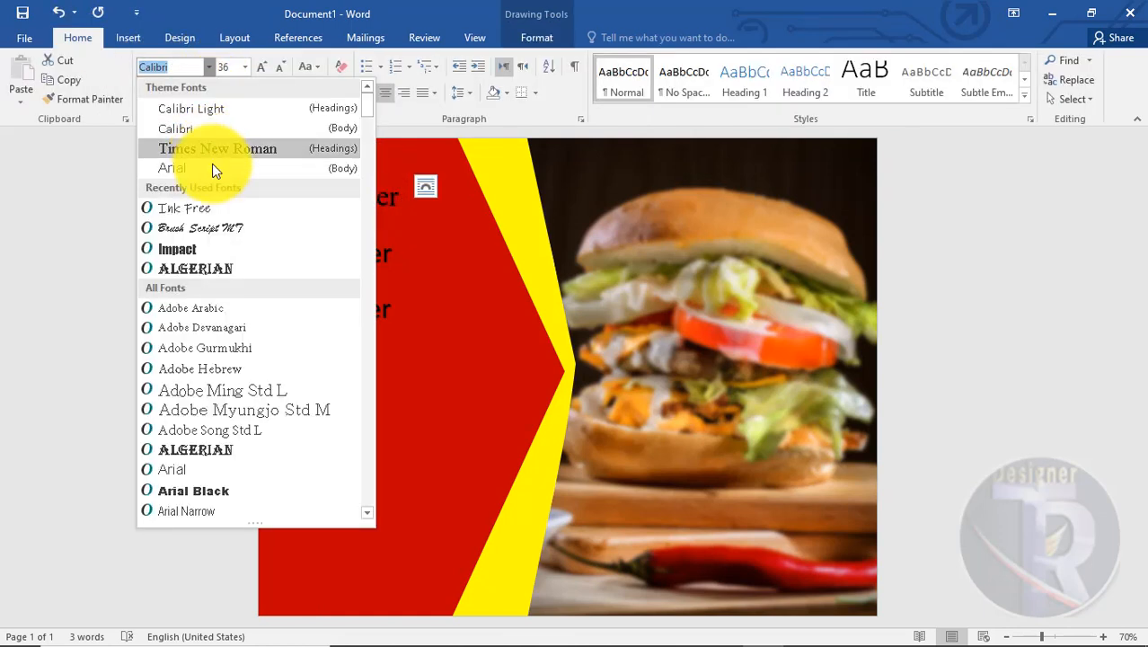
pyautogui.click(215, 251)
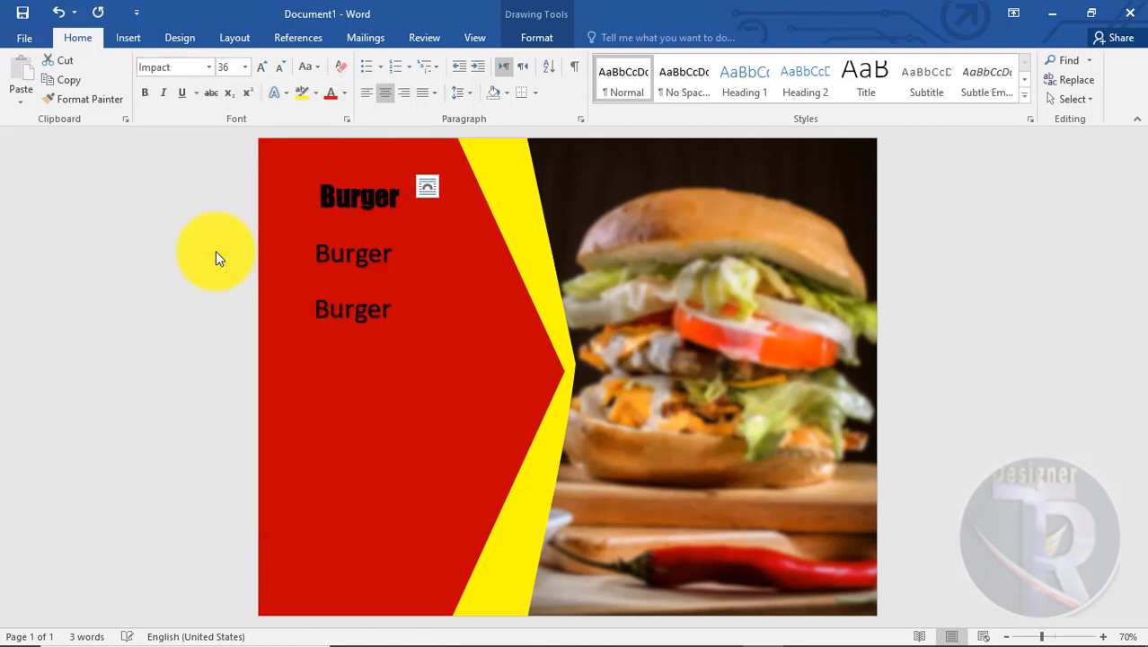
pyautogui.click(308, 186)
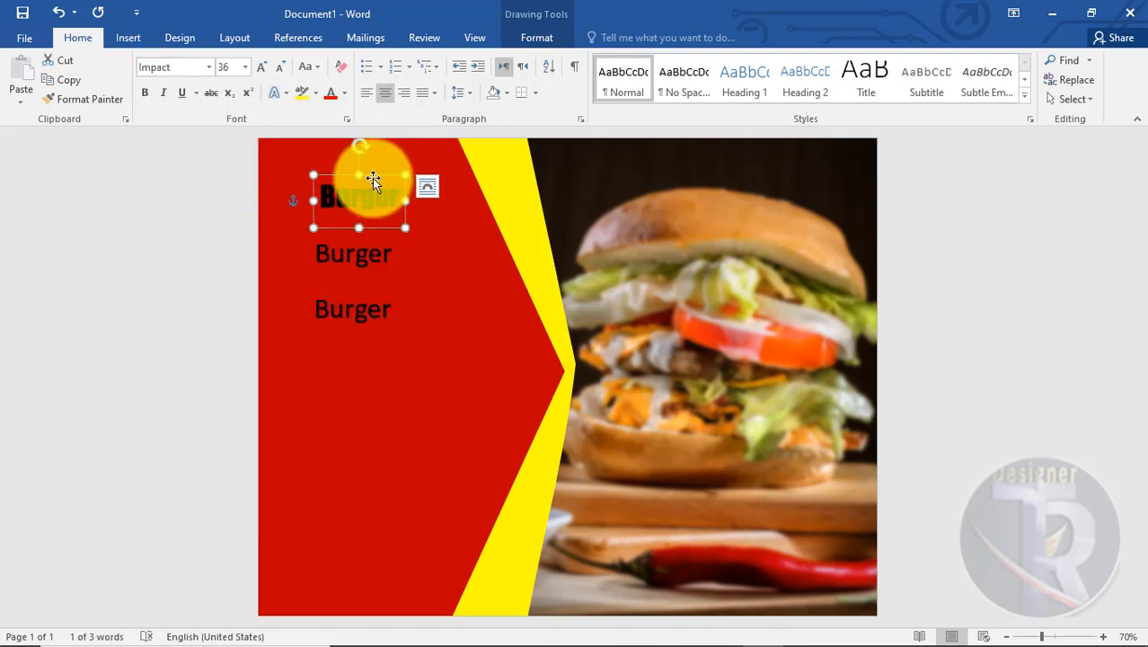
pyautogui.hotkey('ctrl', 'shift', '.')
pyautogui.hotkey('ctrl', 'shift', '.')
pyautogui.hotkey('ctrl', 'shift', '.')
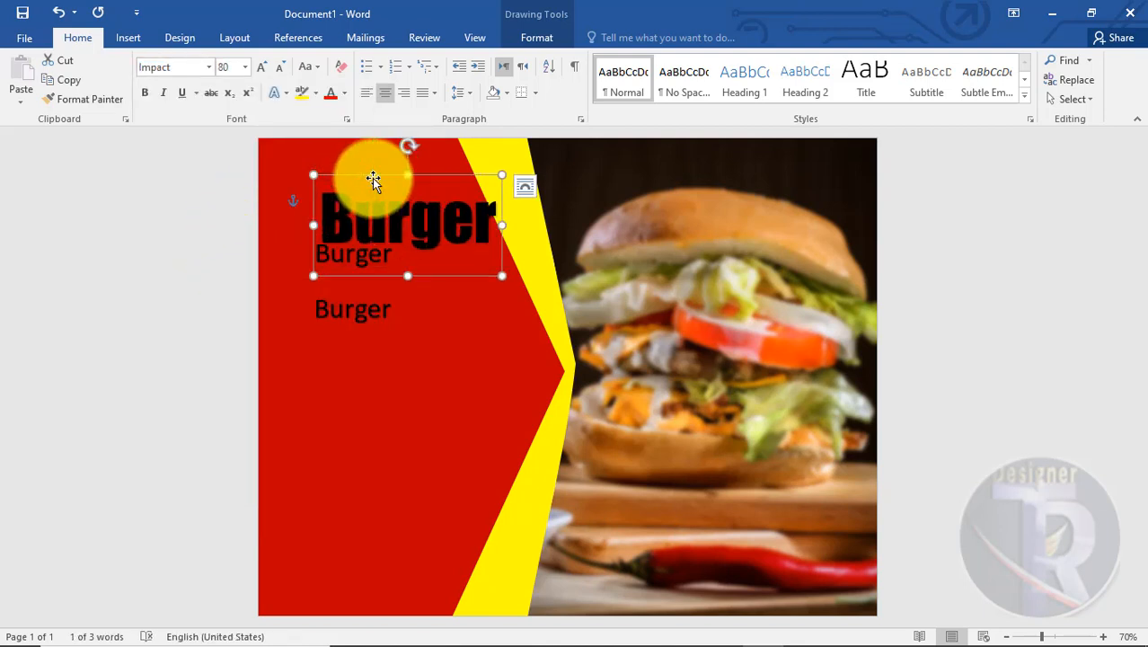
# Move the large Burger heading up and slightly left, clear of the smaller Burger text beneath it
pyautogui.moveTo(374, 180); pyautogui.dragTo(350, 172)
pyautogui.click(382, 248)
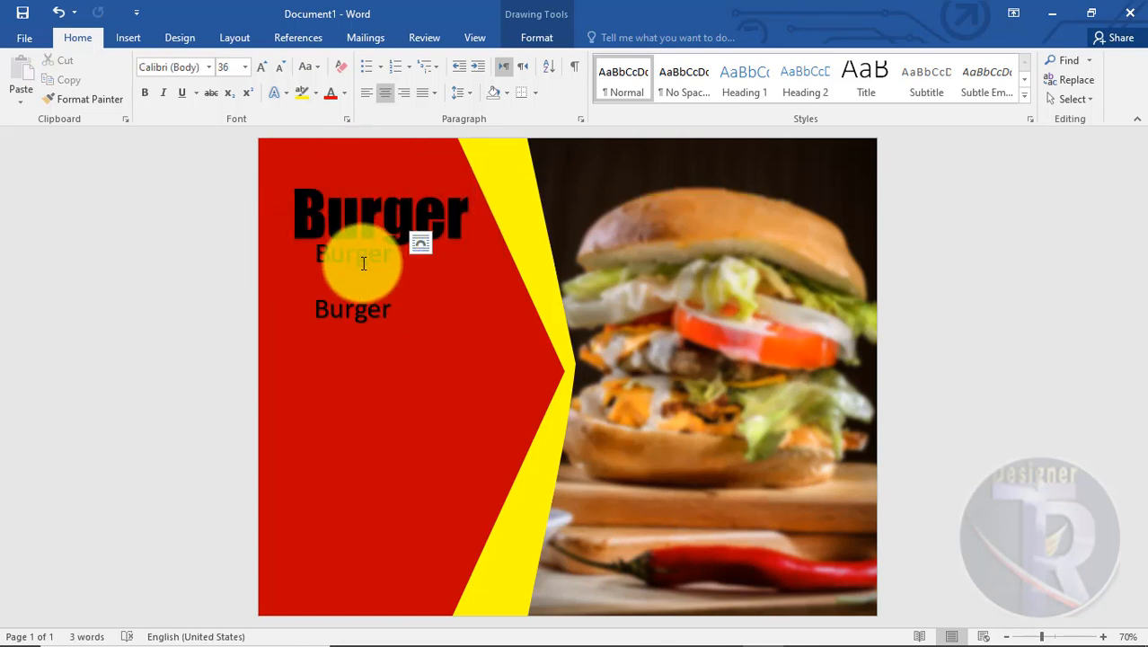
pyautogui.click(357, 220)
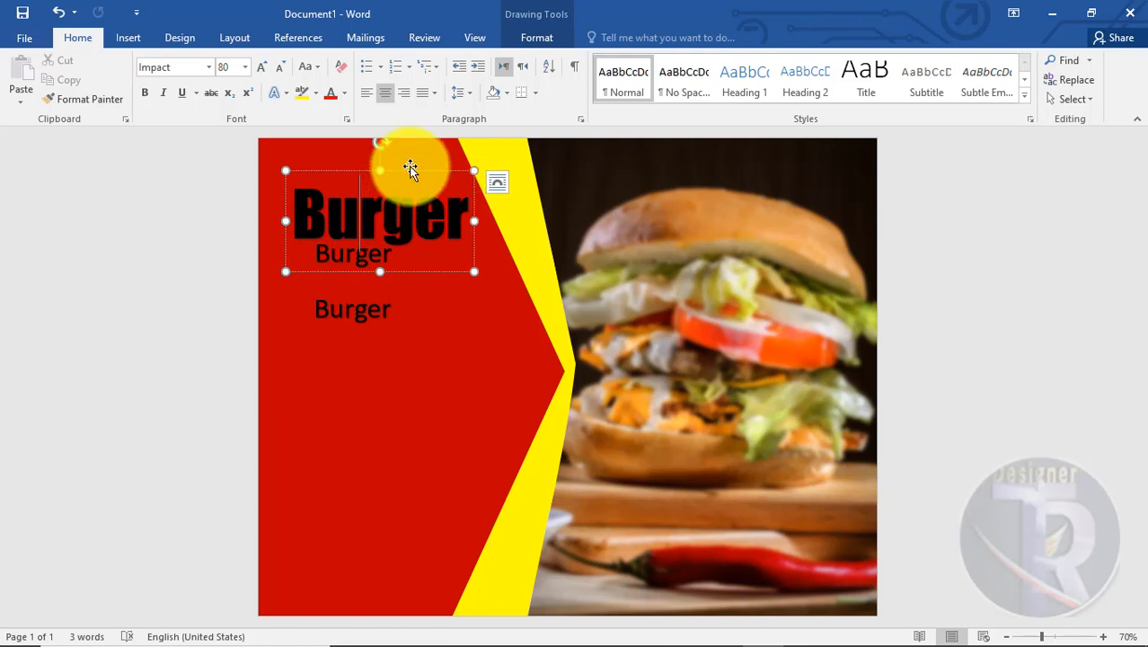
pyautogui.moveTo(410, 169); pyautogui.dragTo(409, 134)
# Move the small Burger text box directly under the heading down below the other small one
pyautogui.click(367, 256)
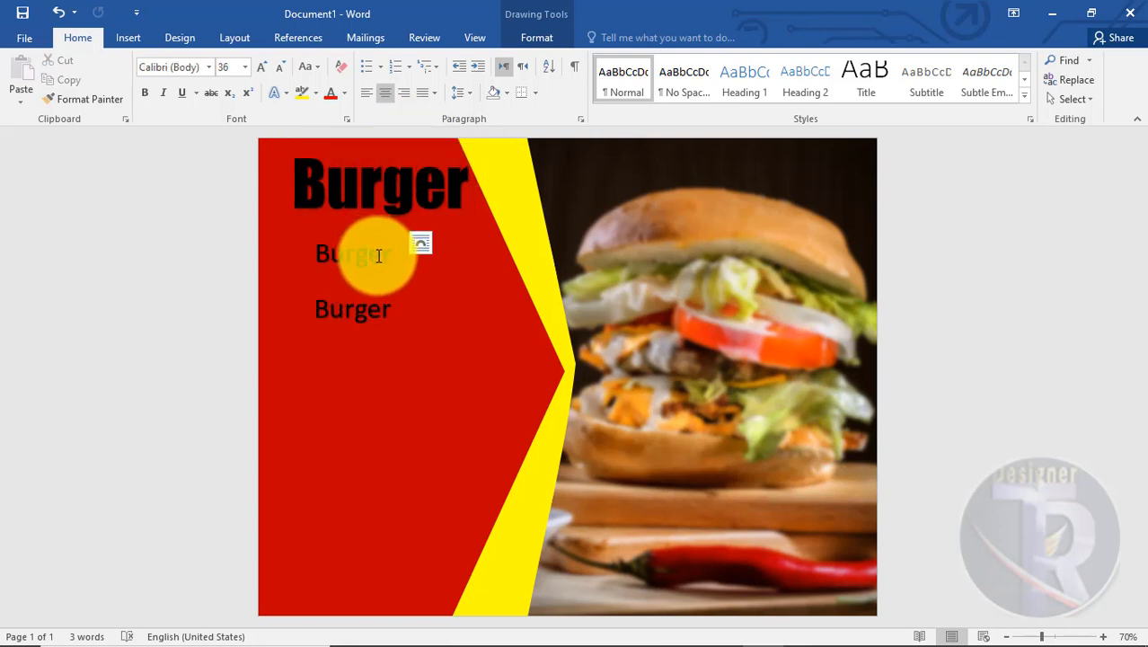
pyautogui.click(343, 261)
pyautogui.click(342, 286)
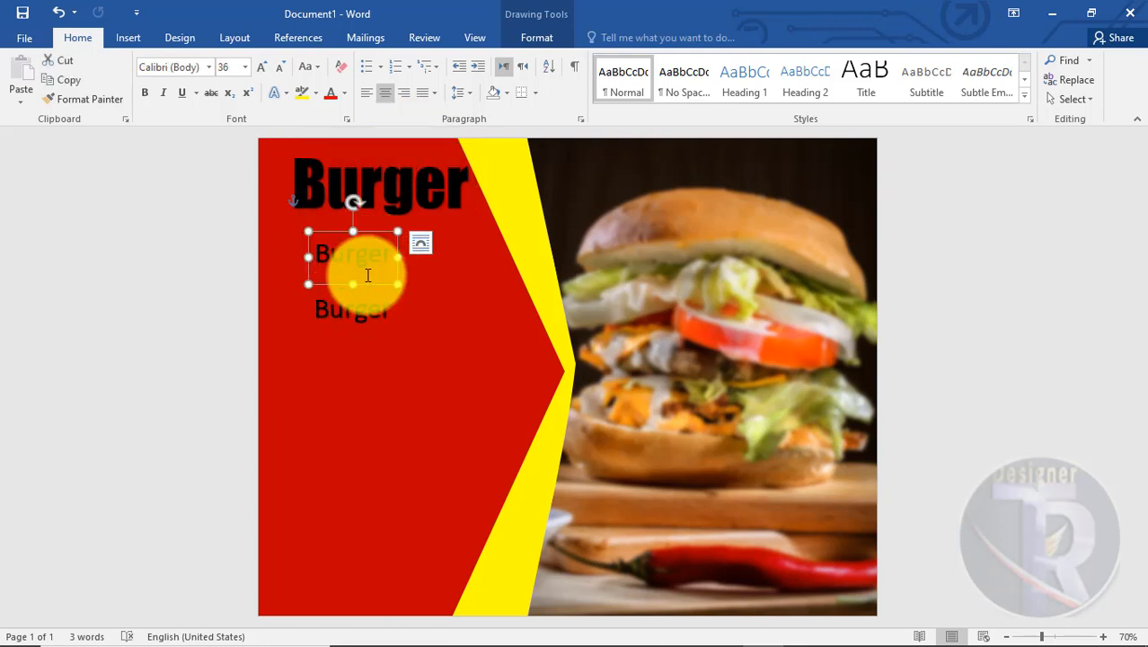
pyautogui.moveTo(368, 275); pyautogui.dragTo(362, 407)
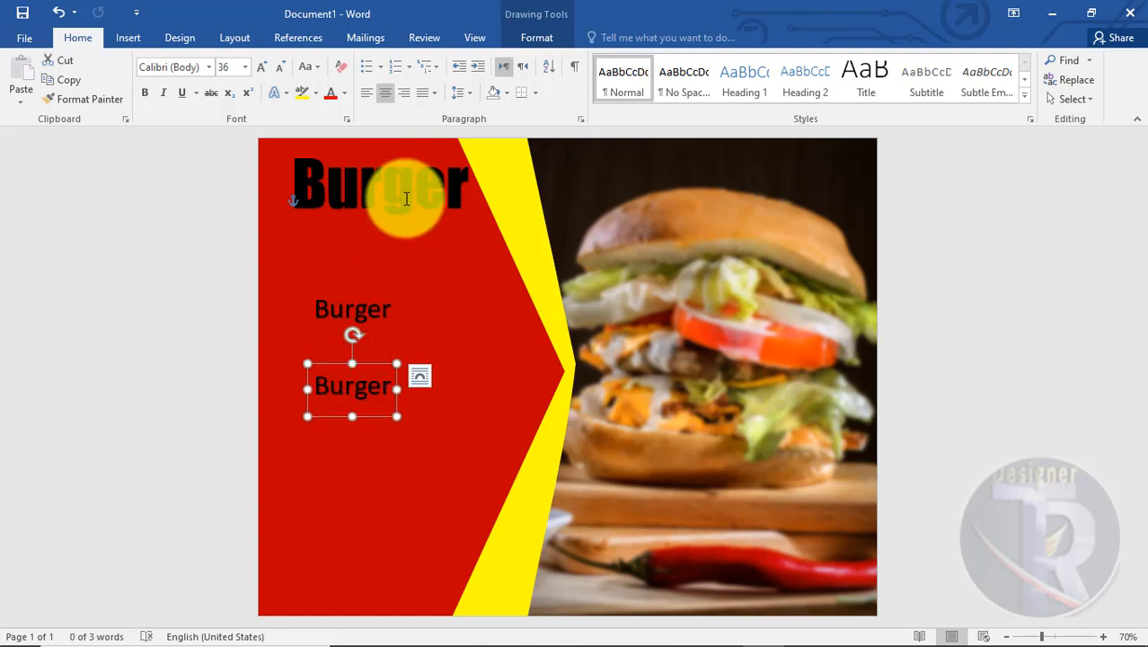
# Shift the large Burger heading slightly down and left, and give its text a white fill
pyautogui.click(406, 199)
pyautogui.moveTo(398, 144); pyautogui.dragTo(385, 176)
pyautogui.click(539, 38)
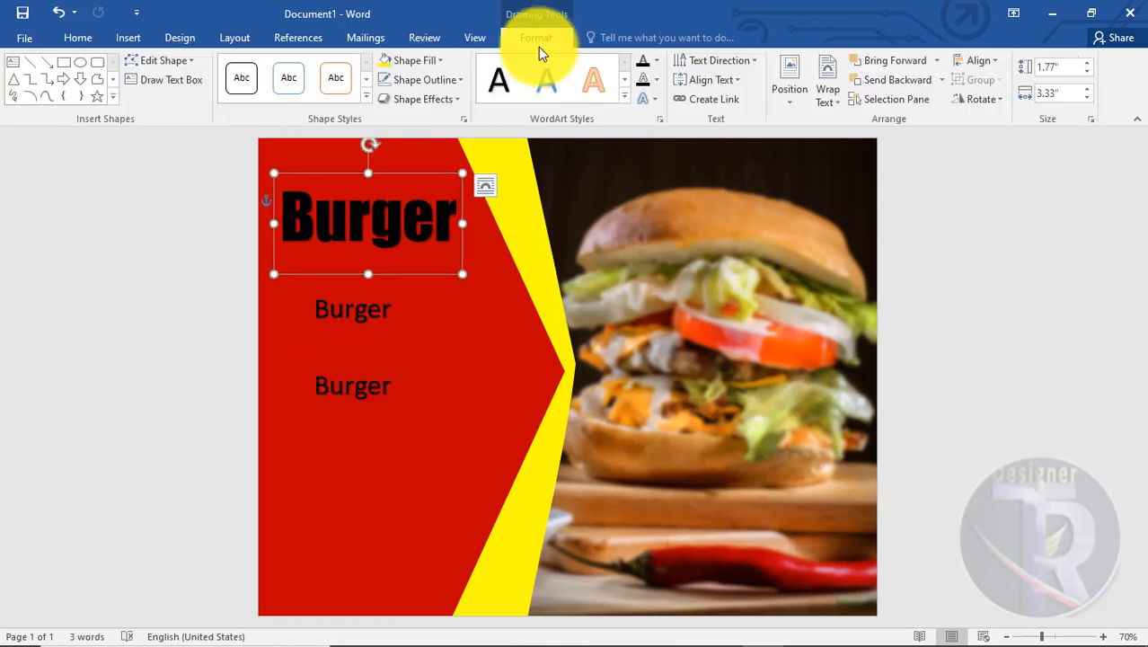
pyautogui.click(655, 61)
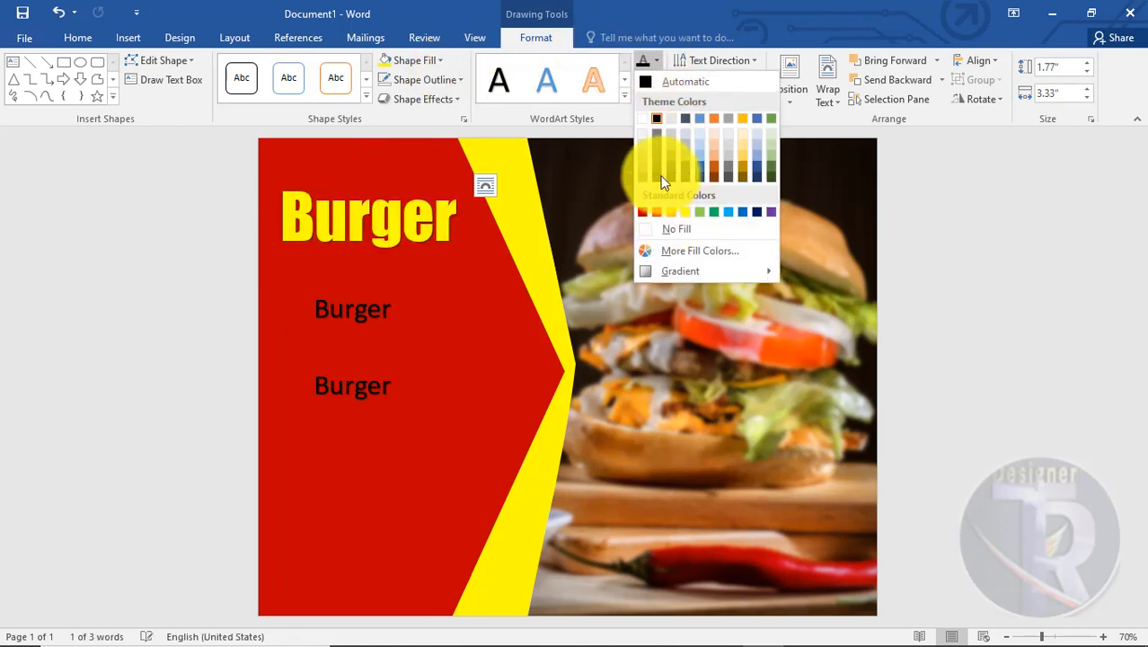
pyautogui.click(641, 119)
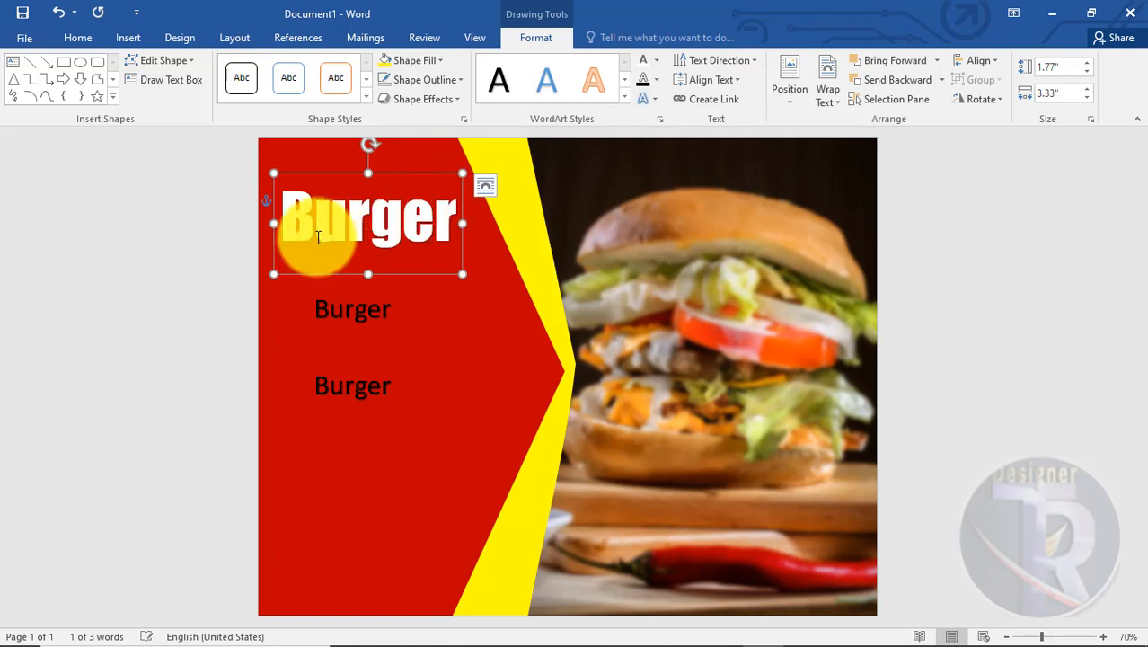
# Widen the Burger heading's text box on both sides, from the page's left edge to the yellow stripe
pyautogui.moveTo(273, 222); pyautogui.dragTo(258, 223)
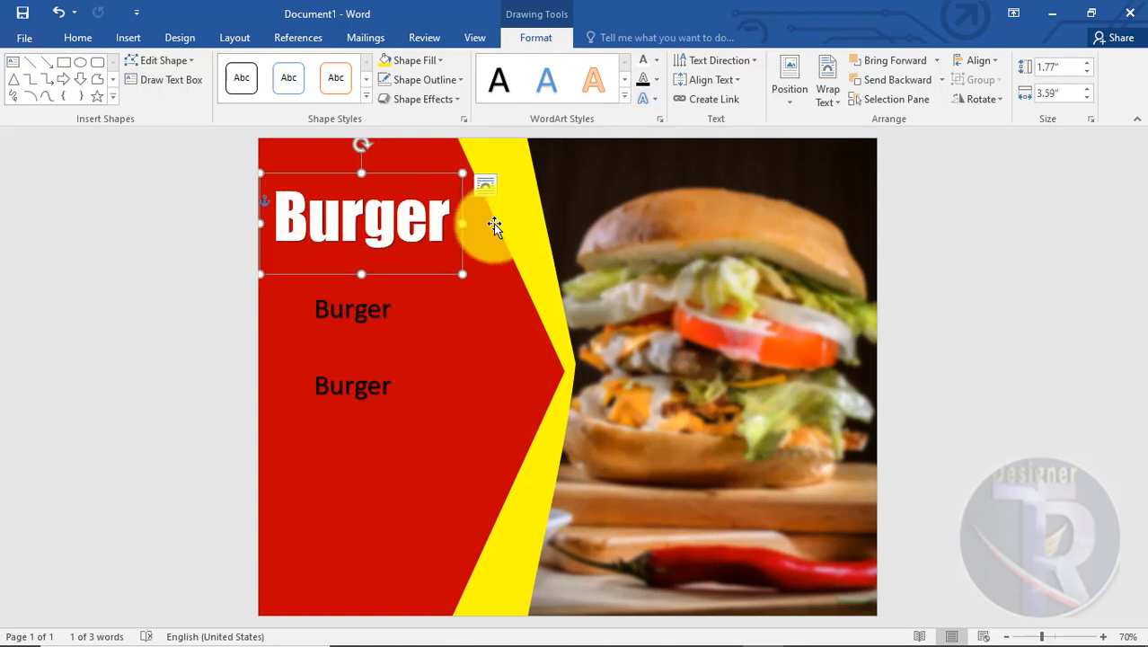
pyautogui.moveTo(460, 225); pyautogui.dragTo(495, 221)
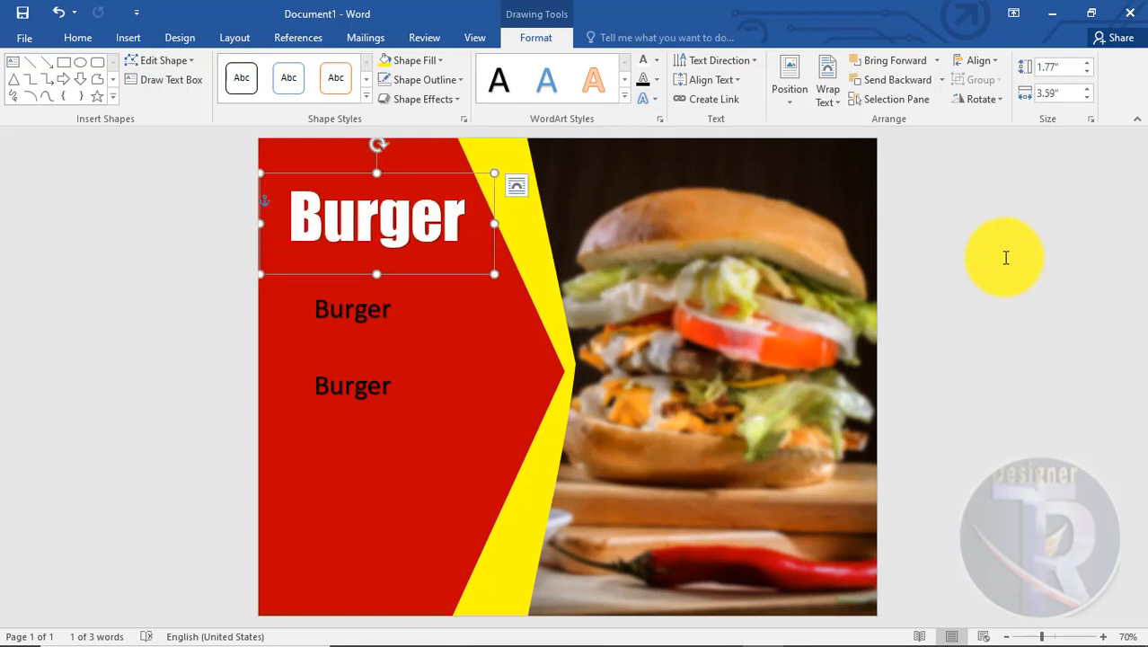
pyautogui.click(653, 321)
# Move the upper small Burger text box up beneath the heading and replace its text with "Food"
pyautogui.click(393, 312)
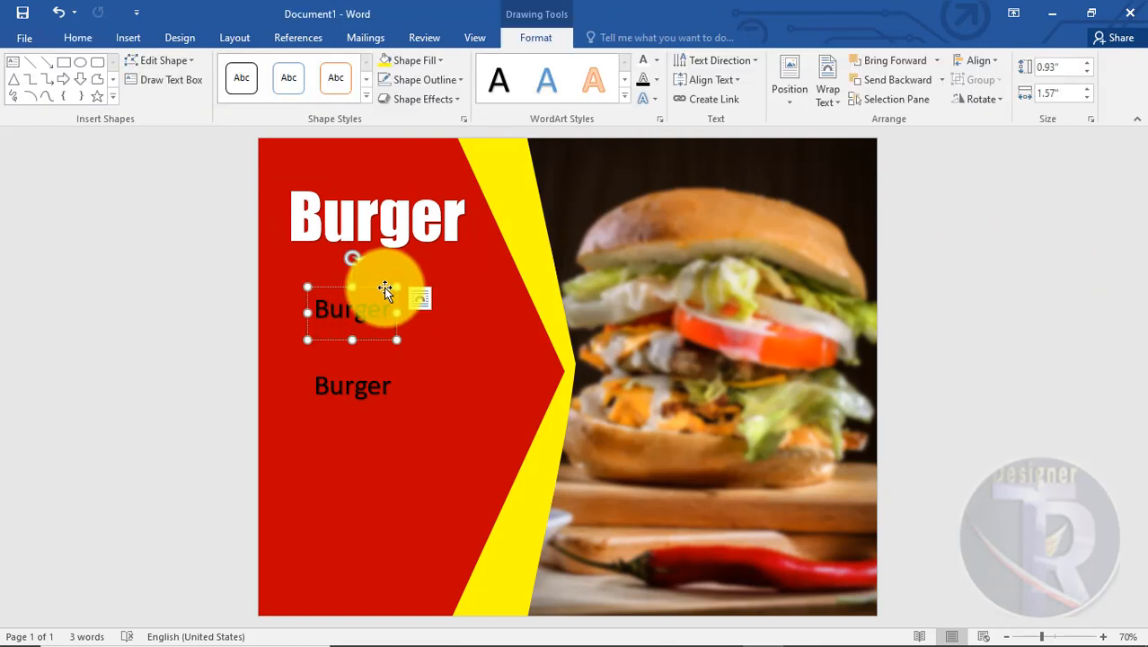
pyautogui.moveTo(384, 290); pyautogui.dragTo(390, 259)
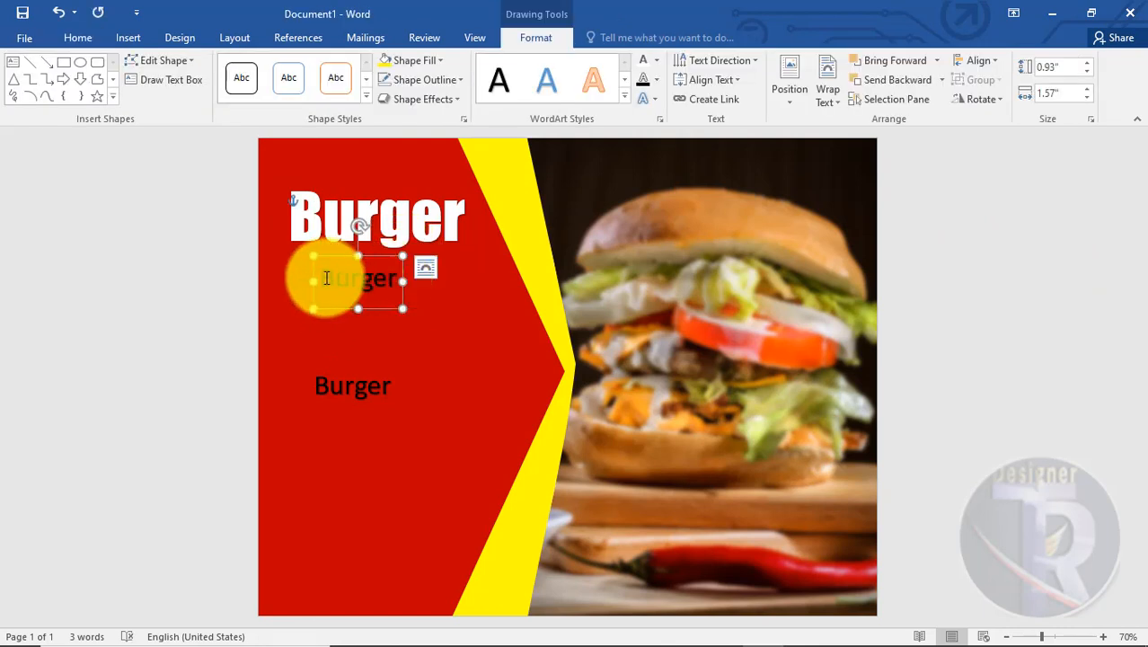
pyautogui.moveTo(327, 277); pyautogui.dragTo(306, 277)
pyautogui.write('F')
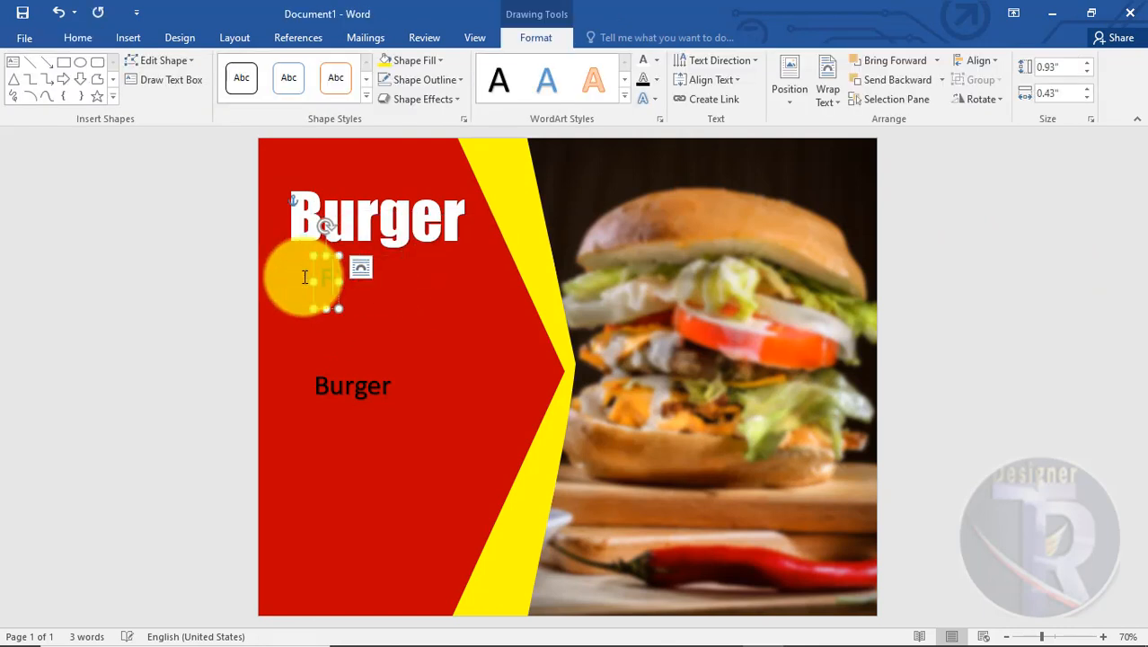
pyautogui.write('ood')
pyautogui.press('BackSpace')
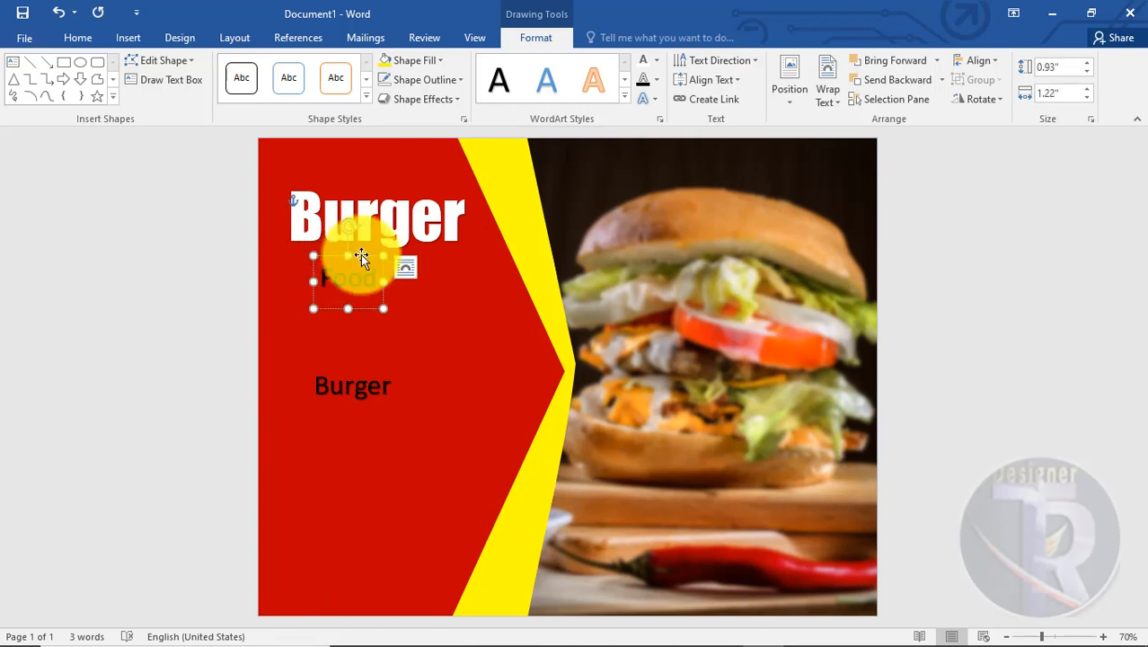
# Enlarge the Food text to 80 pt and move it up and right, close under the Burger heading
pyautogui.hotkey('ctrl', 'shift', '.')
pyautogui.hotkey('ctrl', 'shift', '.')
pyautogui.hotkey('ctrl', 'shift', '.')
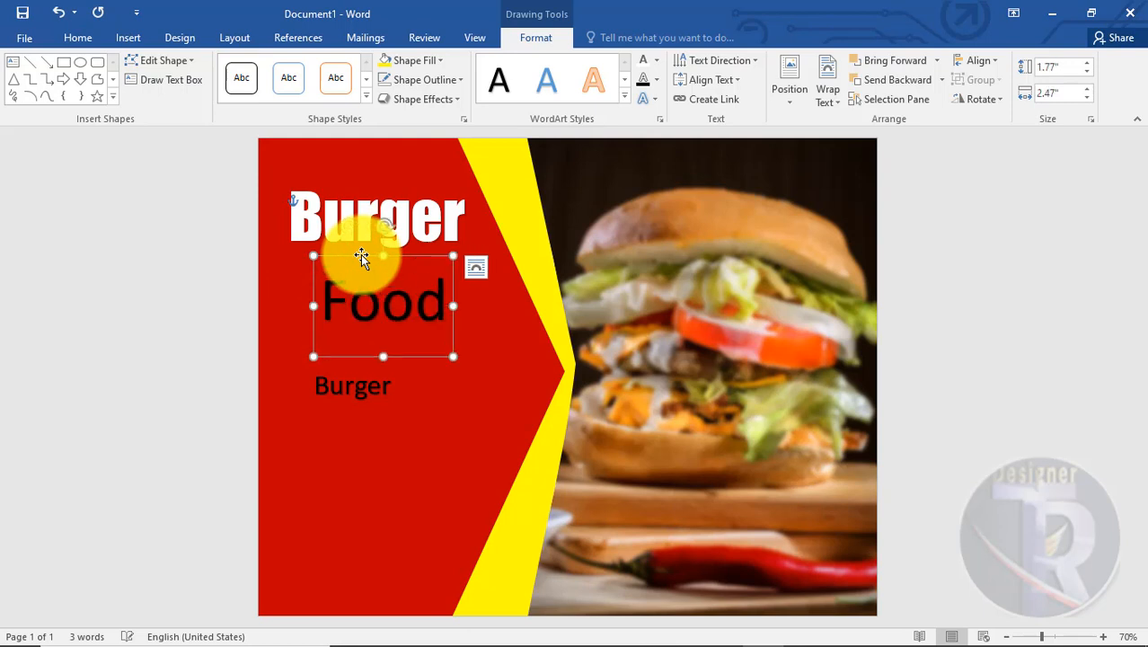
pyautogui.moveTo(361, 257); pyautogui.dragTo(385, 234)
# Set the Food text in Times New Roman with a yellow text fill
pyautogui.click(78, 38)
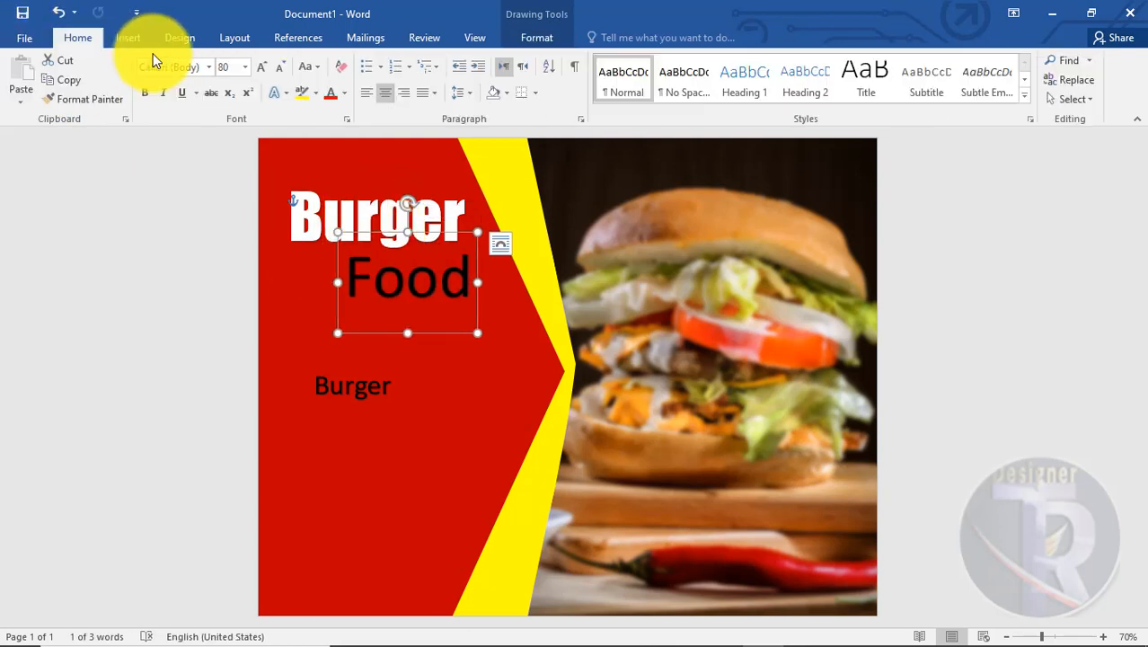
pyautogui.click(210, 68)
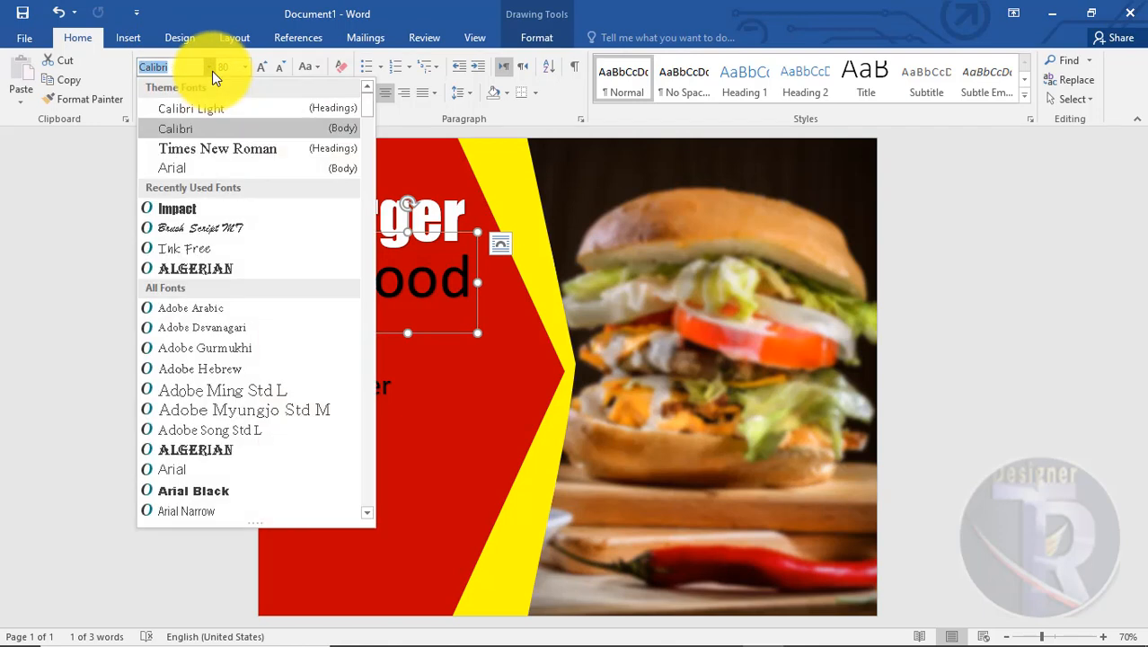
pyautogui.click(198, 159)
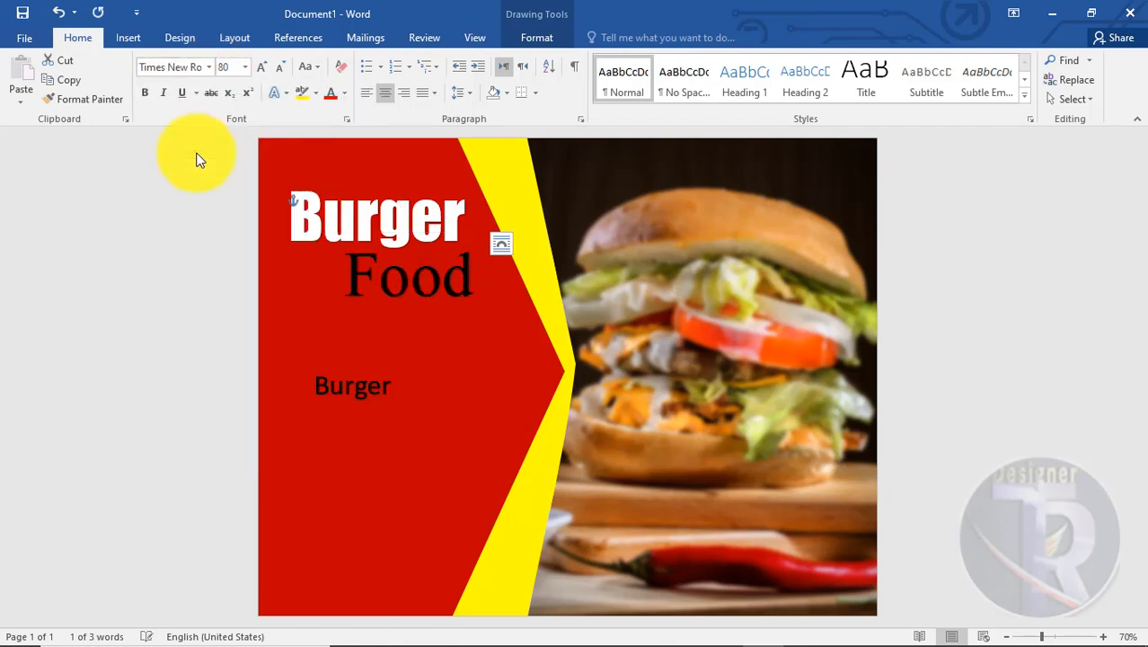
pyautogui.click(537, 39)
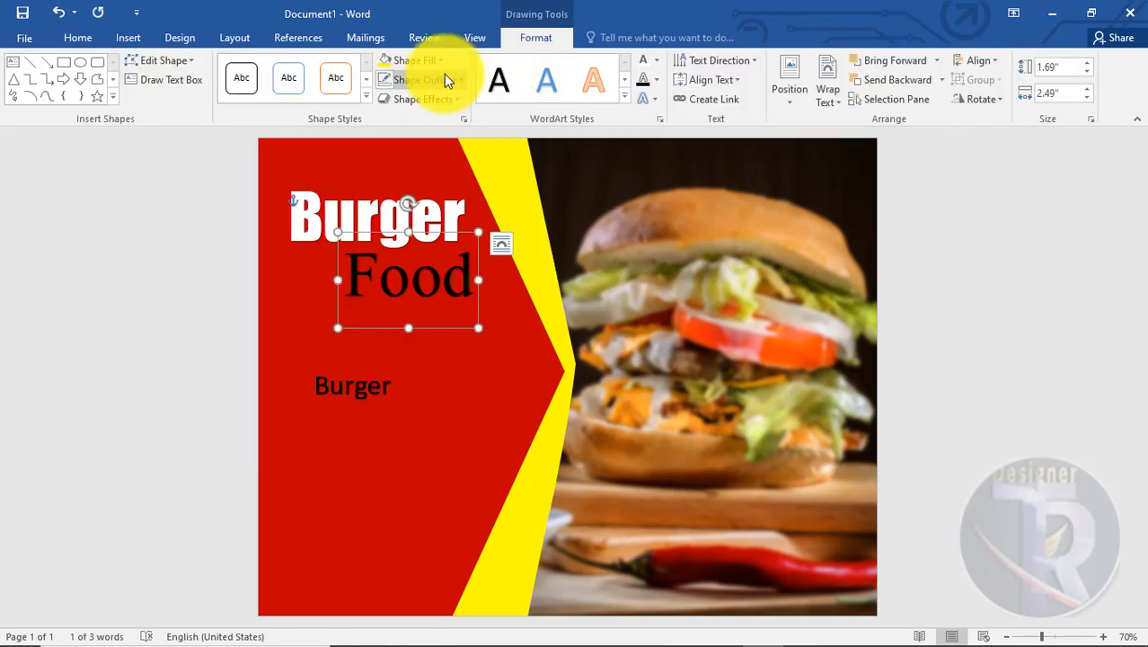
pyautogui.click(659, 61)
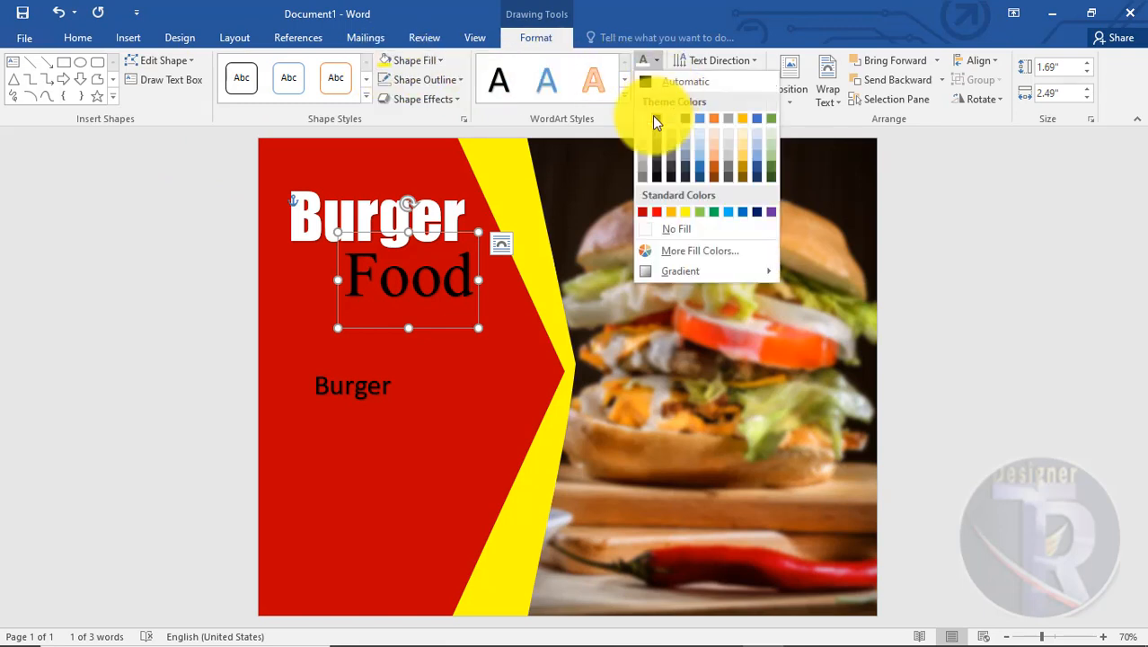
pyautogui.click(685, 214)
# Move the remaining small Burger text box up beneath Food and enlarge it to about 1.15" high by 3.33" wide
pyautogui.click(372, 388)
pyautogui.moveTo(392, 363); pyautogui.dragTo(367, 304)
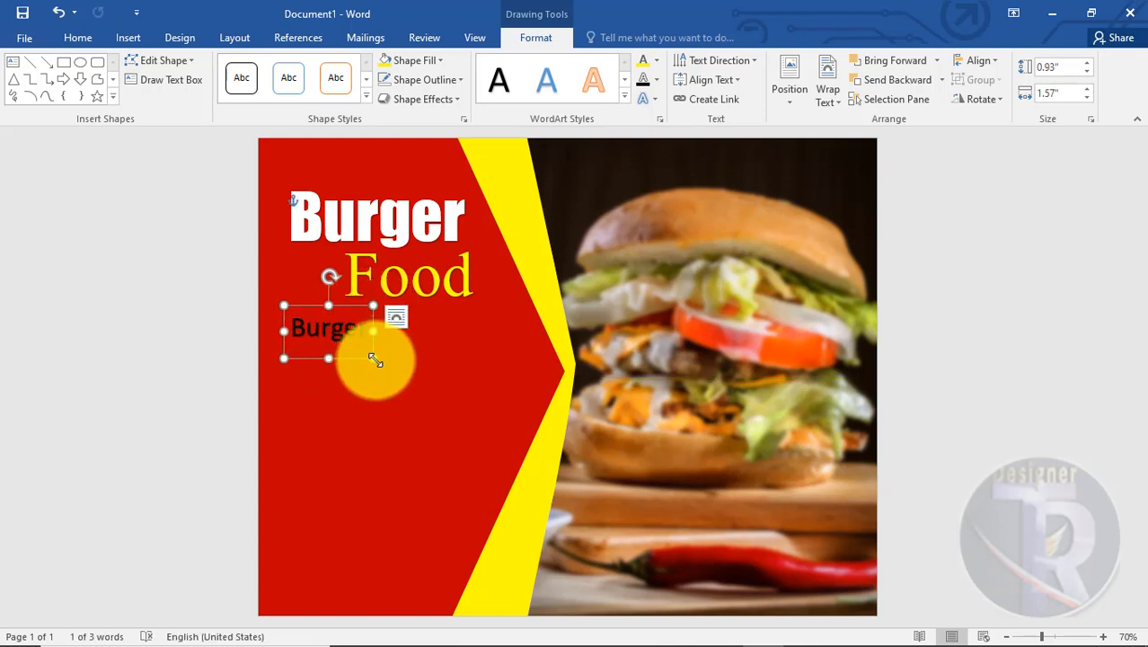
pyautogui.moveTo(379, 359); pyautogui.dragTo(472, 371)
# Replace the small Burger text with "Shop" at 80 pt and move its box slightly up and left
pyautogui.moveTo(418, 330); pyautogui.dragTo(302, 312)
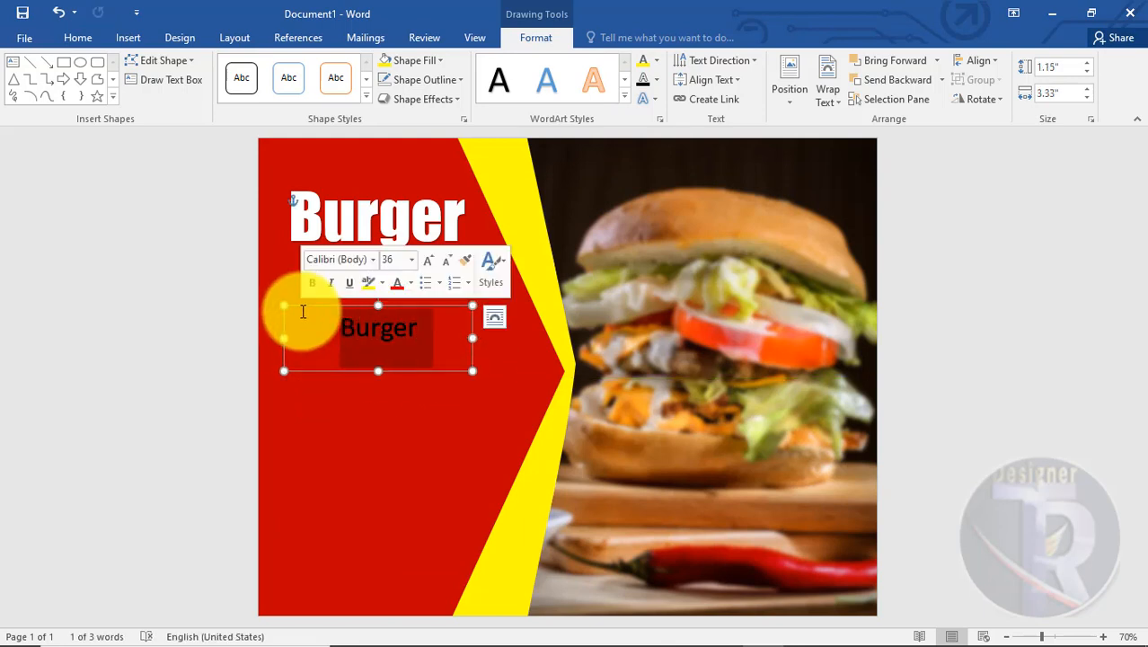
pyautogui.press('BackSpace')
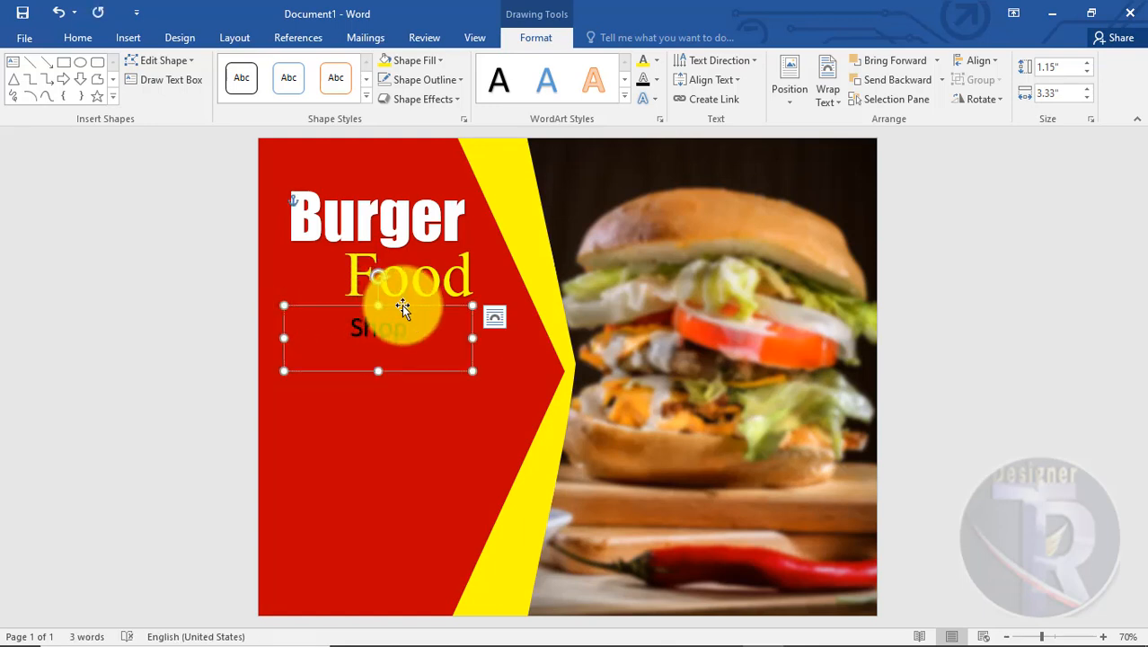
pyautogui.hotkey('ctrl', 'shift', '.')
pyautogui.hotkey('ctrl', 'shift', '.')
pyautogui.hotkey('ctrl', 'shift', '.')
pyautogui.moveTo(403, 308); pyautogui.dragTo(397, 292)
# Set the Shop text in the Ink Free font and enlarge its box to about 1.49" high by 5.57" wide
pyautogui.click(72, 36)
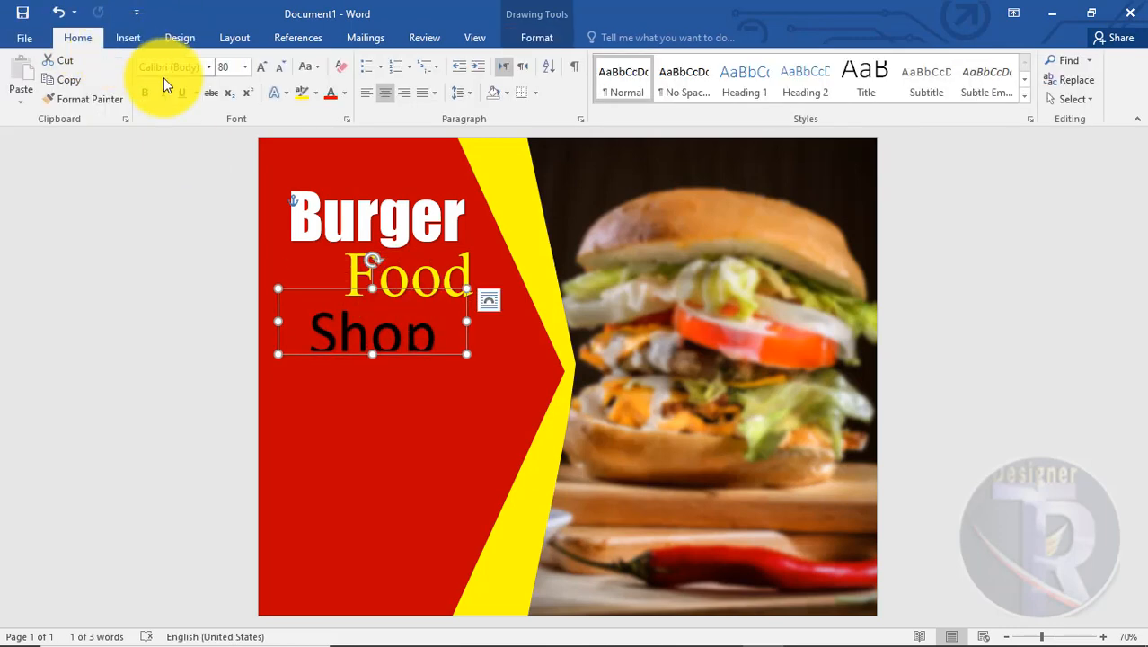
pyautogui.click(209, 69)
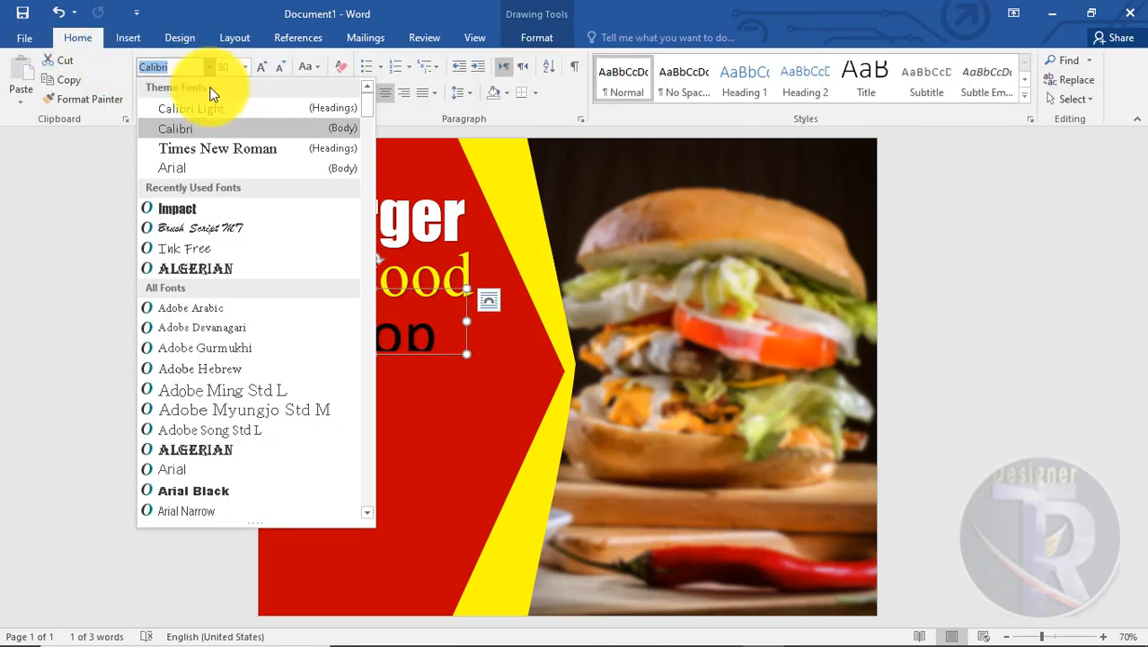
pyautogui.click(220, 251)
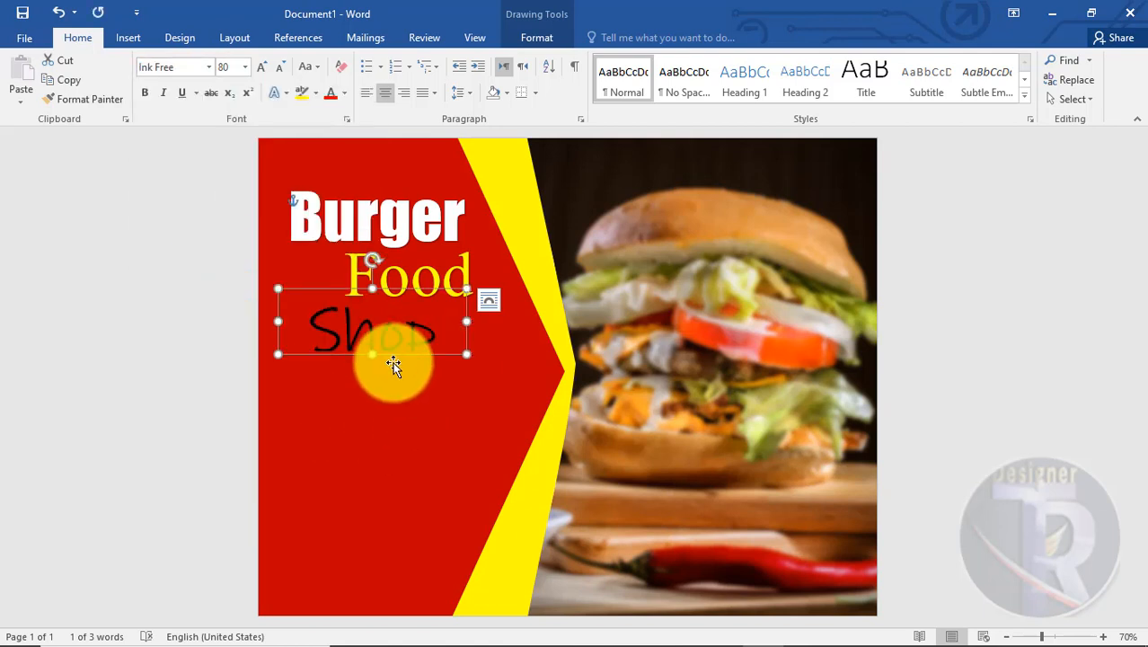
pyautogui.moveTo(374, 355); pyautogui.dragTo(368, 373)
pyautogui.moveTo(465, 330); pyautogui.dragTo(510, 327)
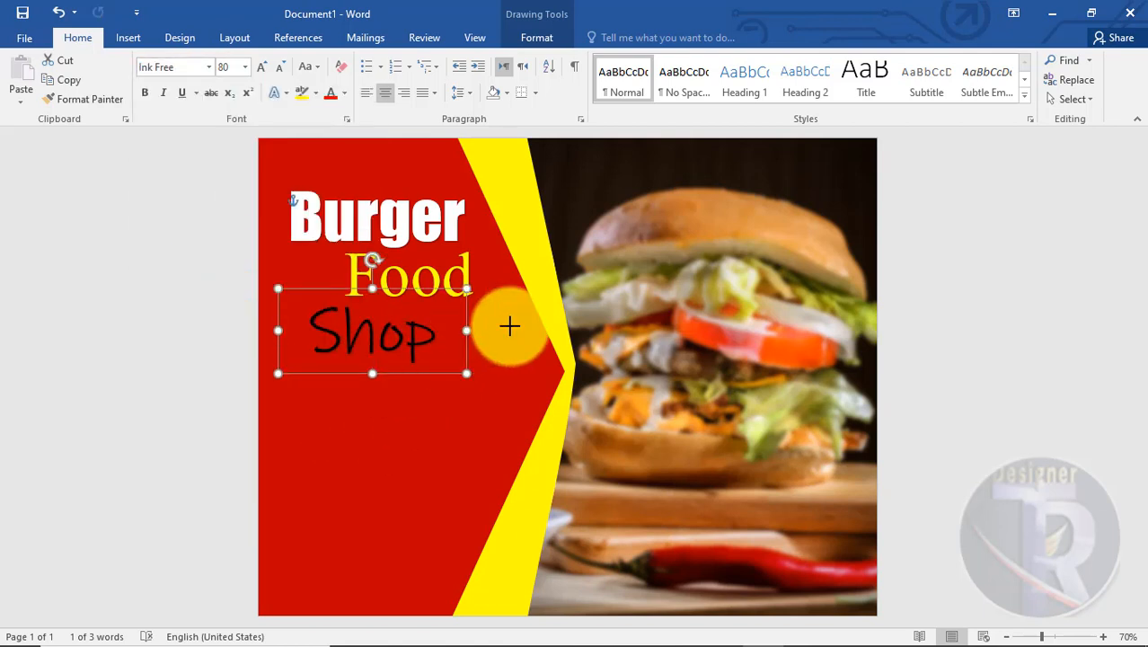
pyautogui.moveTo(261, 330); pyautogui.dragTo(196, 329)
# Give the Shop text a white text fill
pyautogui.click(542, 47)
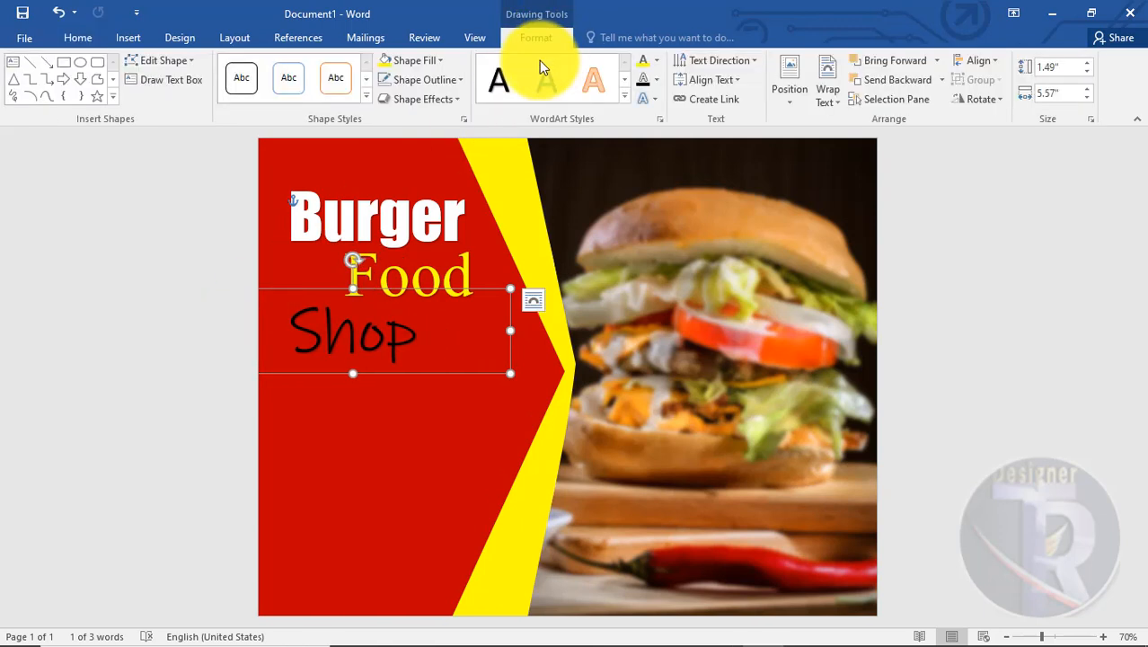
pyautogui.click(413, 59)
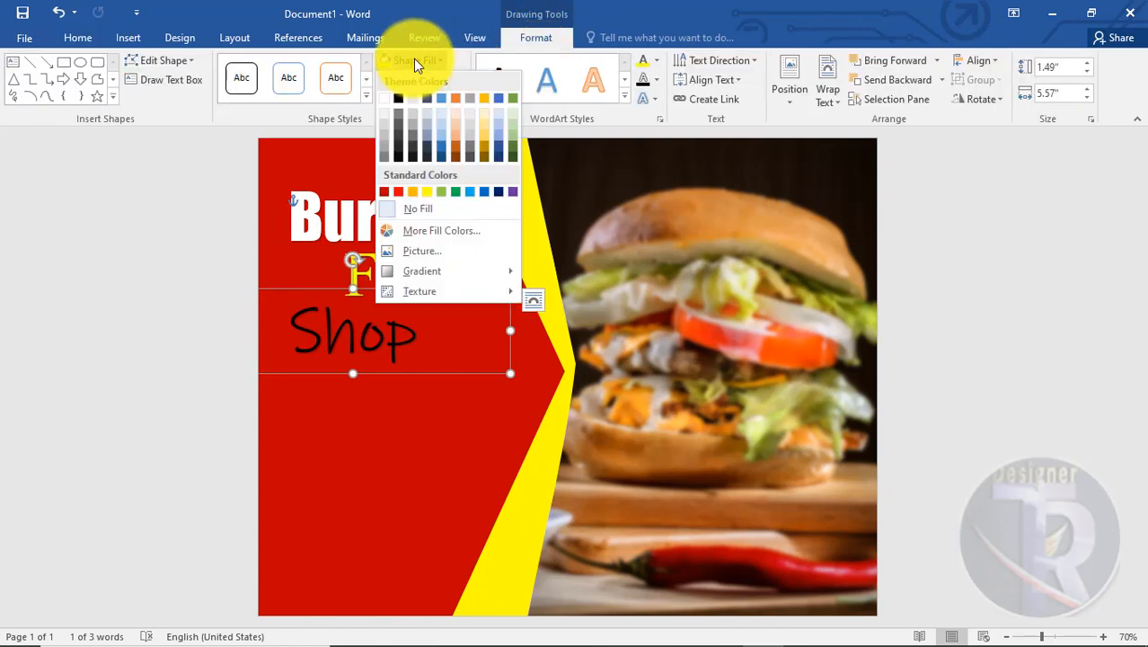
pyautogui.click(653, 67)
pyautogui.click(656, 62)
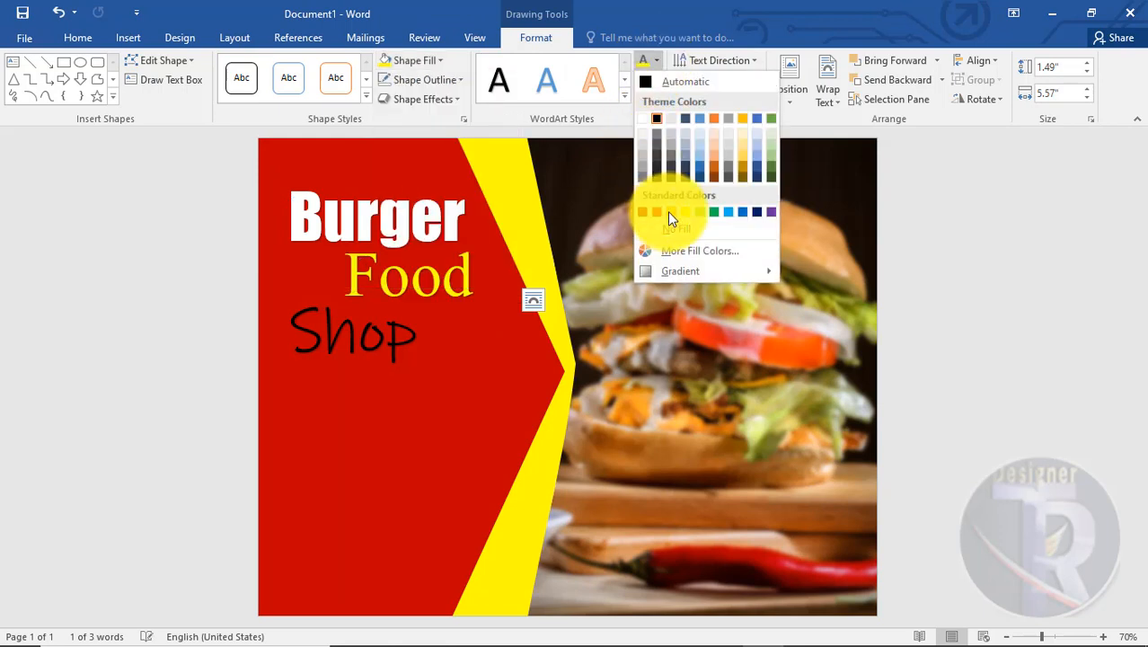
pyautogui.click(643, 118)
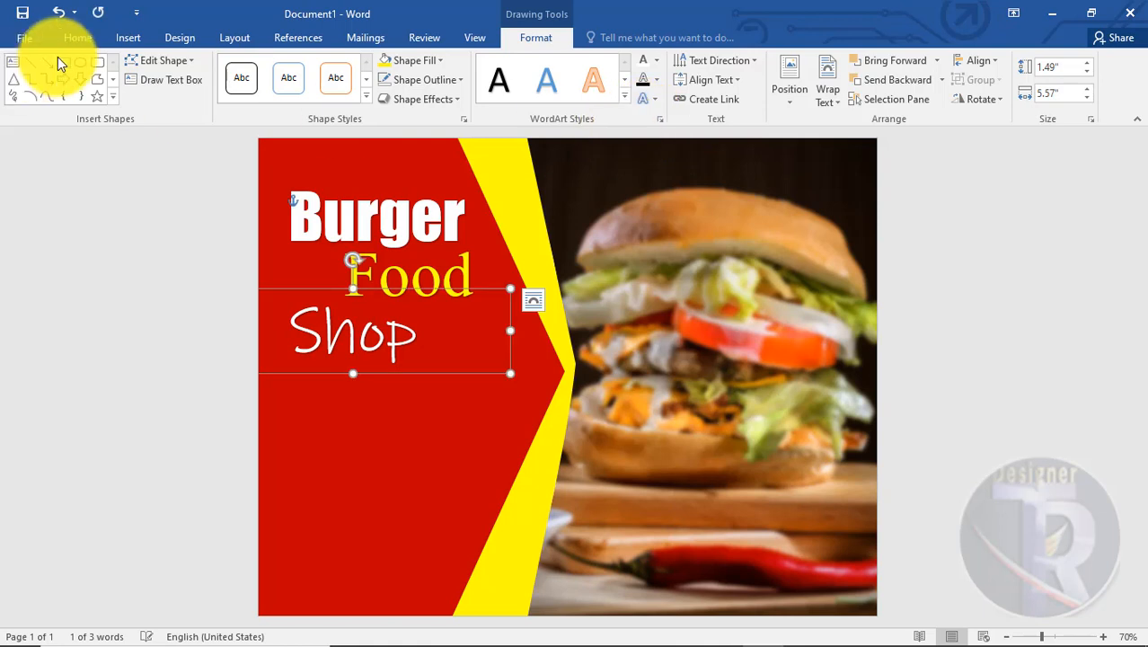
# Make the Shop text bold and move its box slightly up and left
pyautogui.click(74, 41)
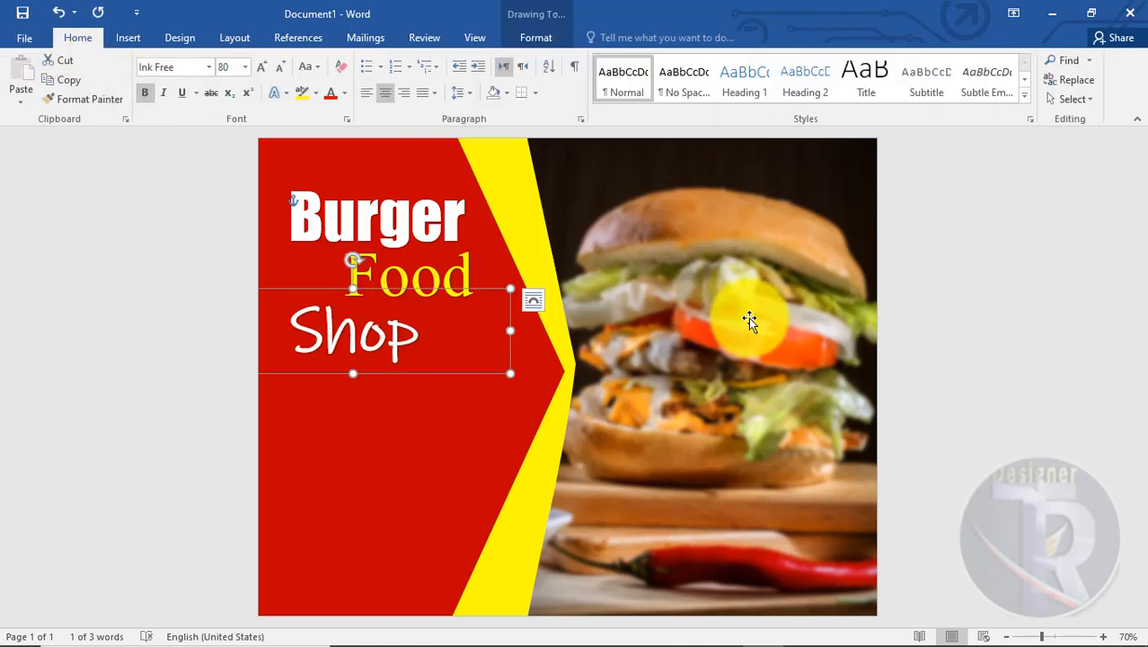
pyautogui.click(1001, 312)
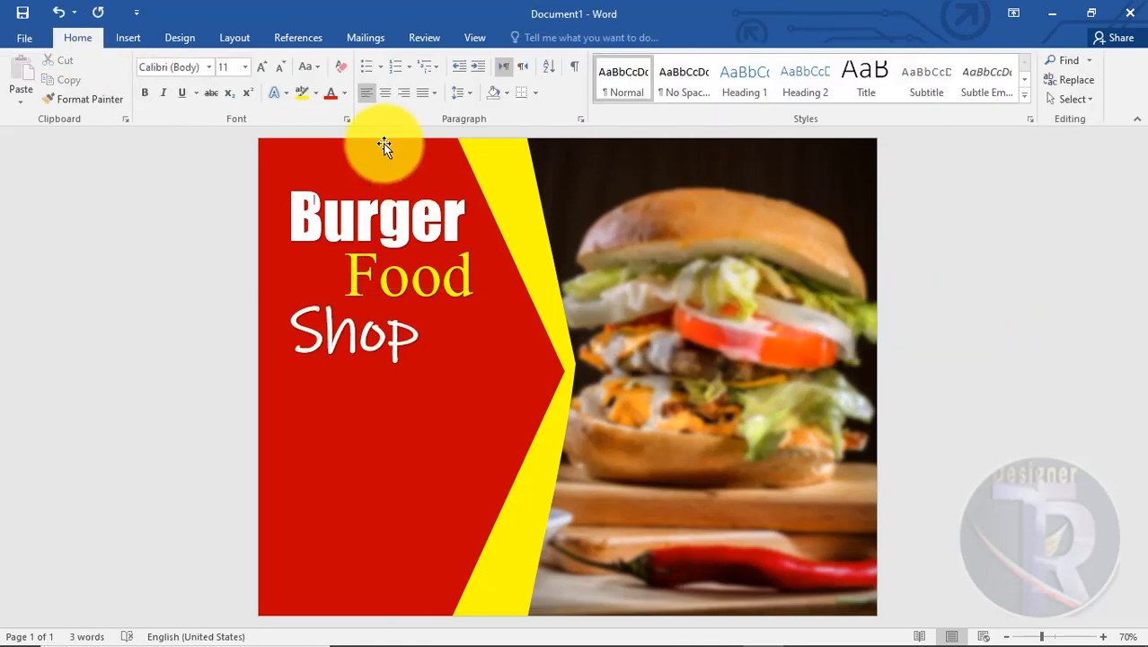
pyautogui.click(410, 338)
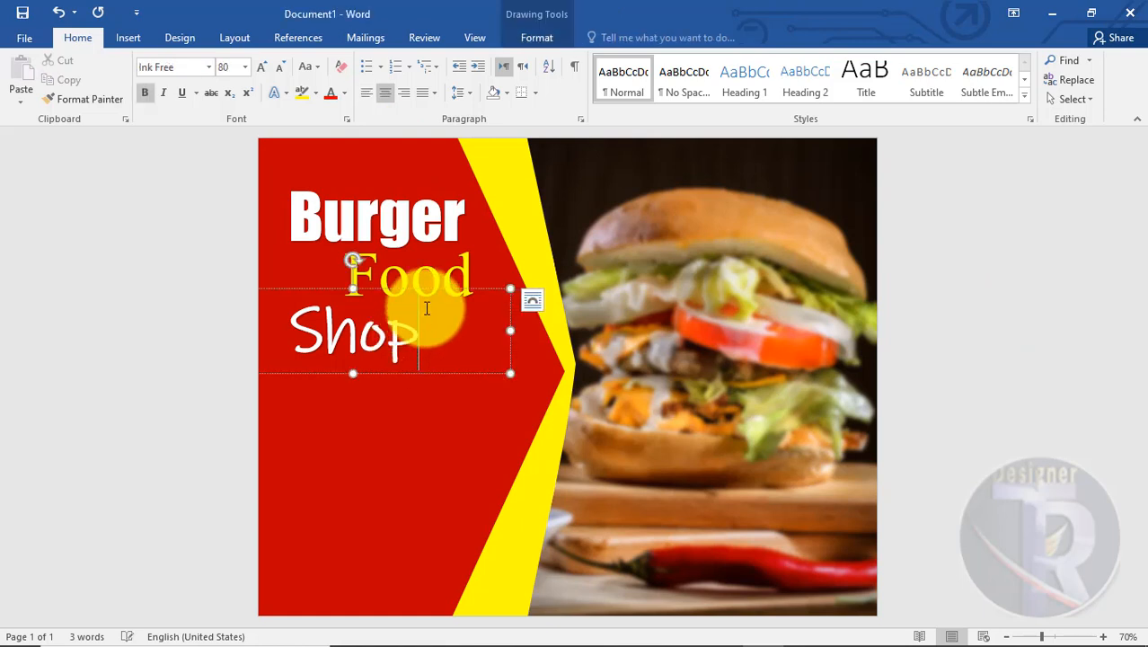
pyautogui.moveTo(461, 288); pyautogui.dragTo(450, 283)
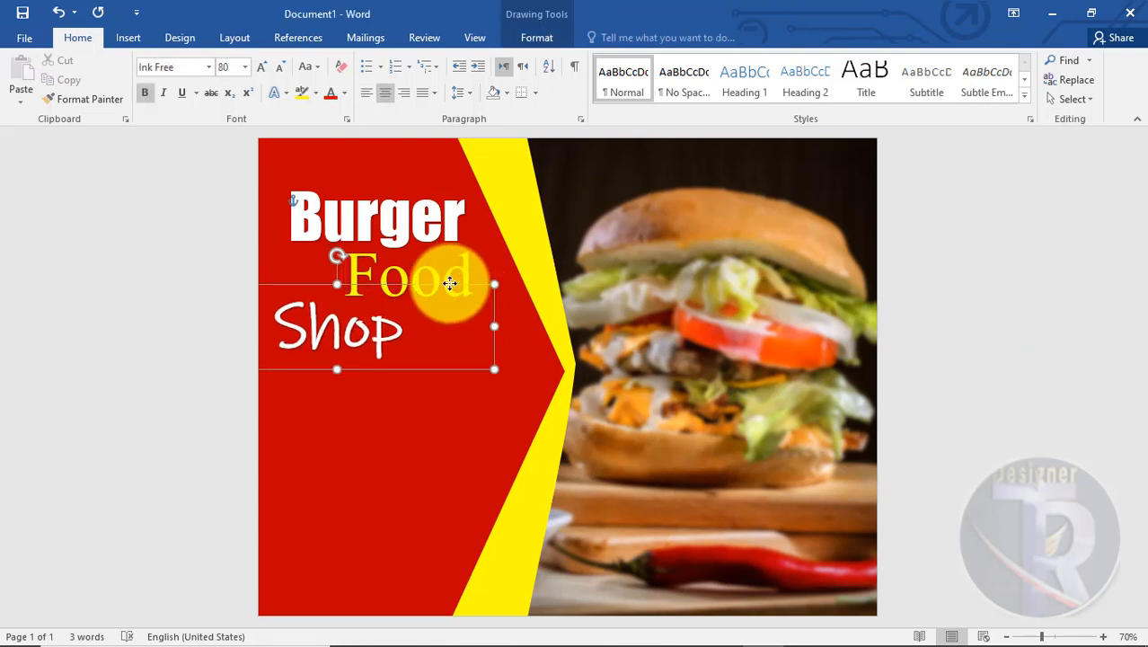
pyautogui.click(1007, 413)
pyautogui.click(384, 329)
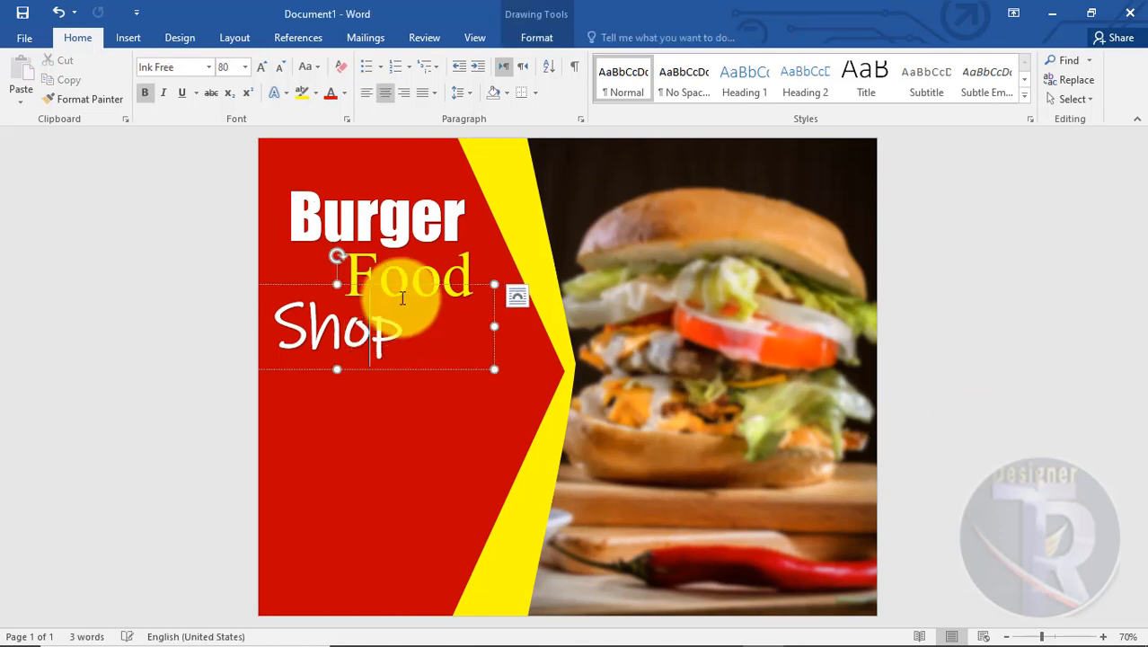
# Place a copy of the Food text box below Shop on the red shape and widen it
pyautogui.click(426, 268)
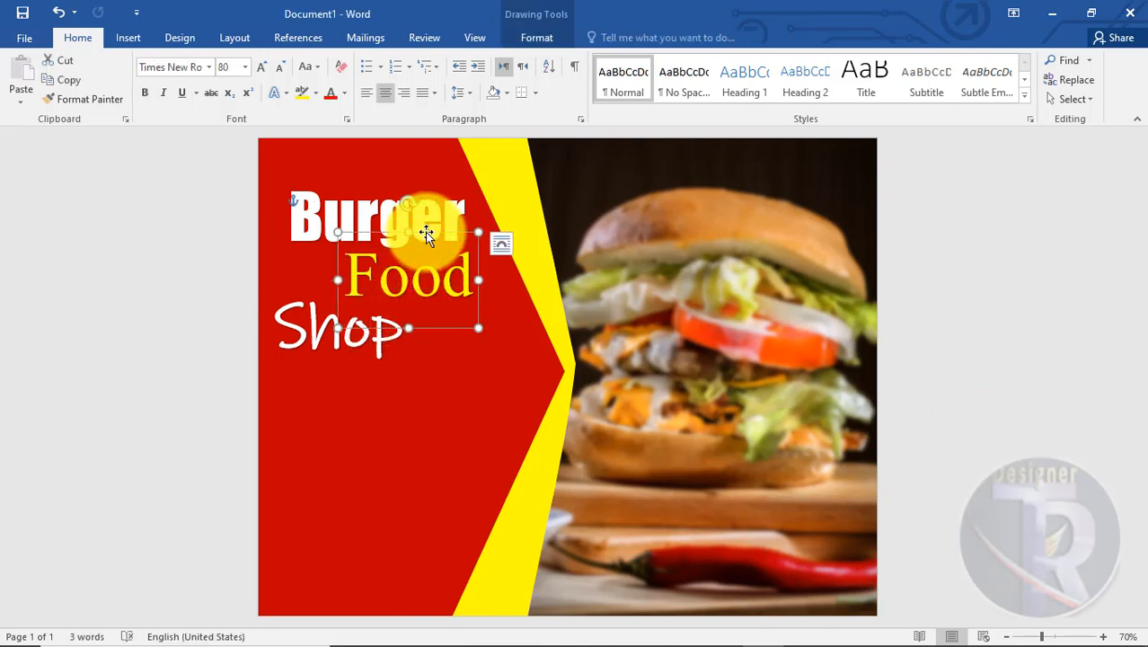
pyautogui.moveTo(426, 233); pyautogui.dragTo(352, 312)
pyautogui.click(620, 481)
pyautogui.click(376, 397)
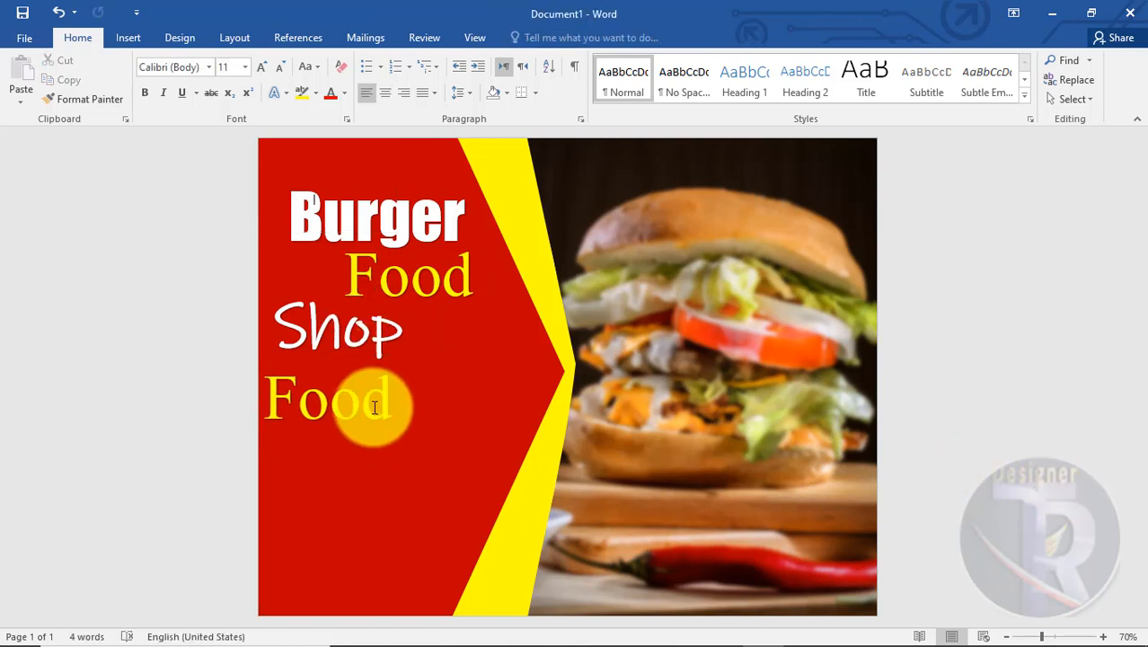
# Replace the copied Food text with a generated sample paragraph using =rand(1)
pyautogui.moveTo(398, 402); pyautogui.dragTo(267, 405)
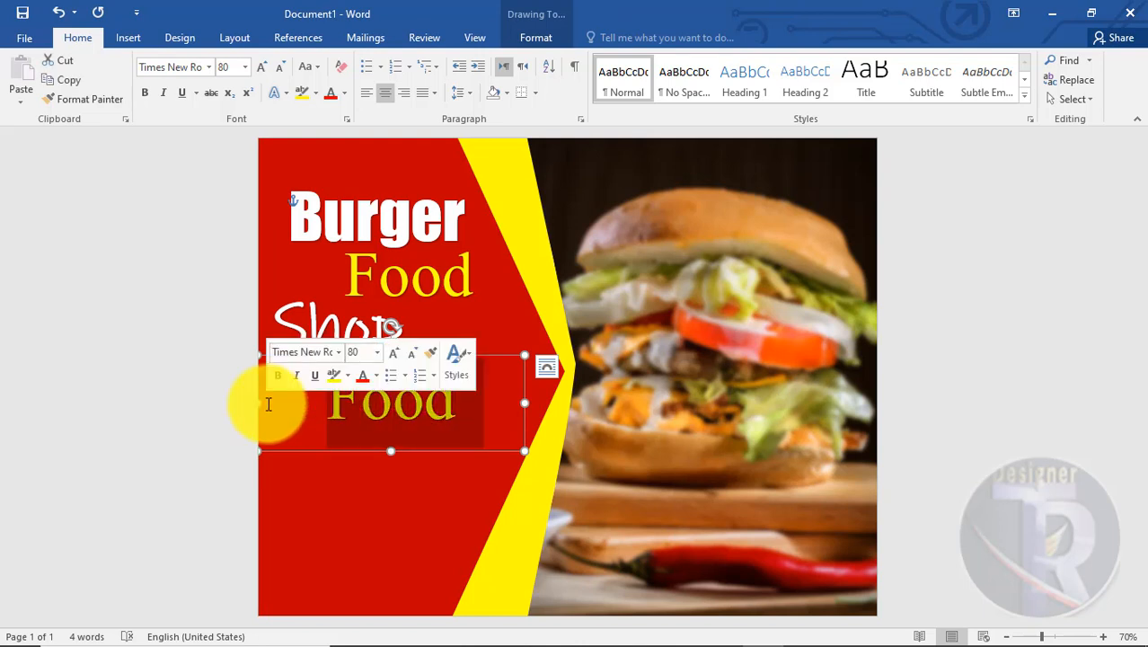
pyautogui.write('=')
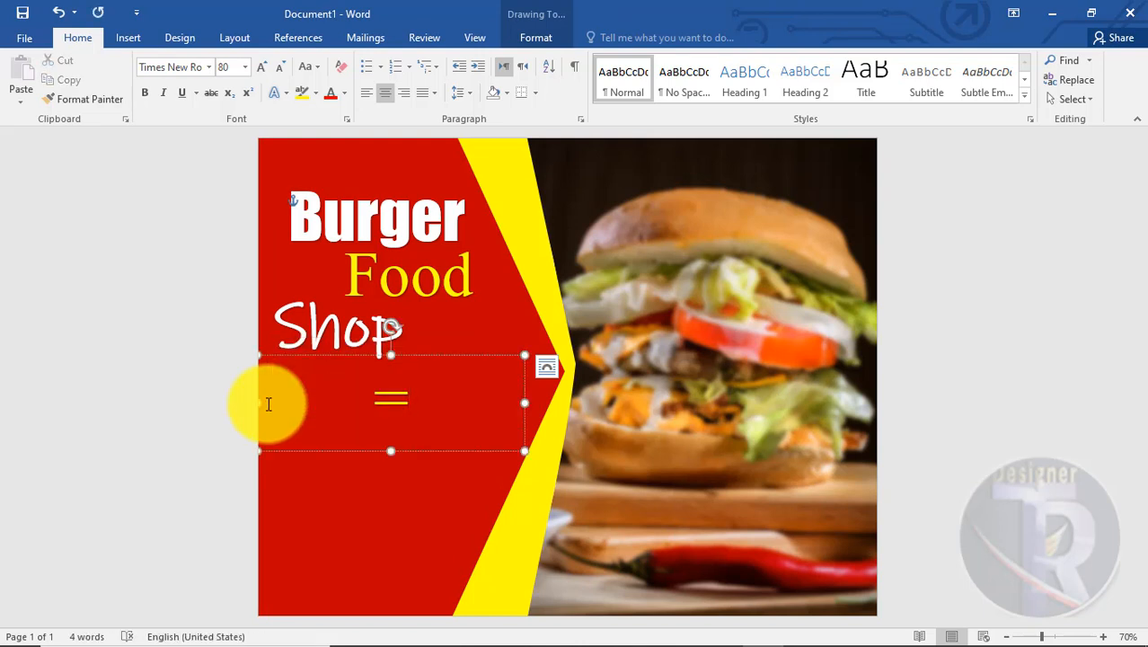
pyautogui.write('rand(')
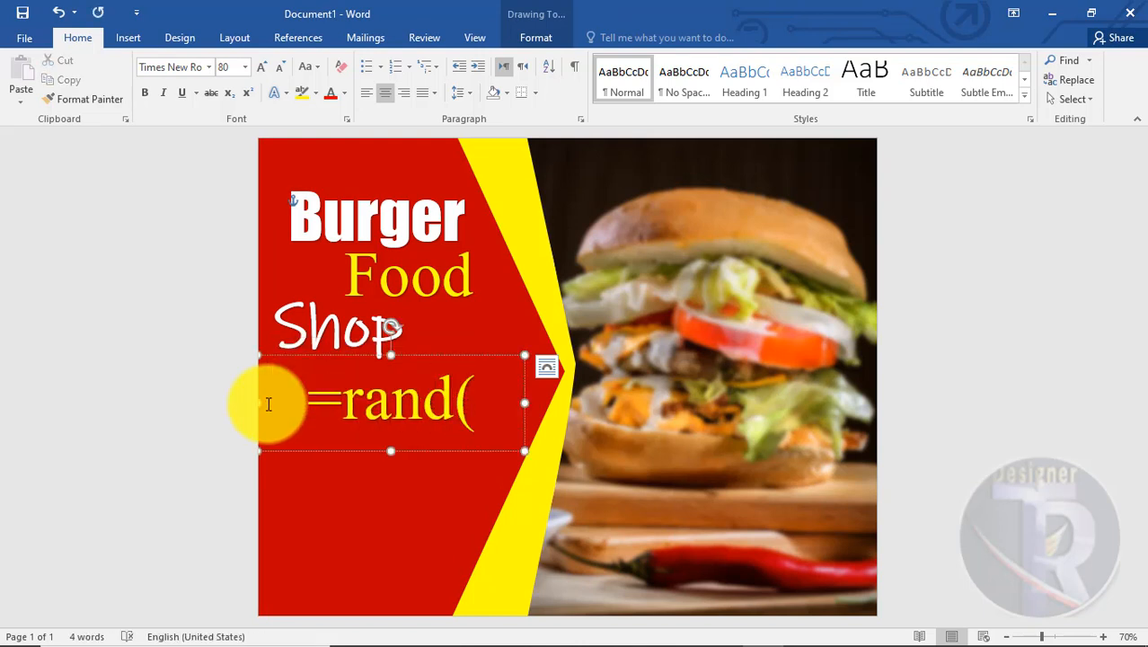
pyautogui.write('1)')
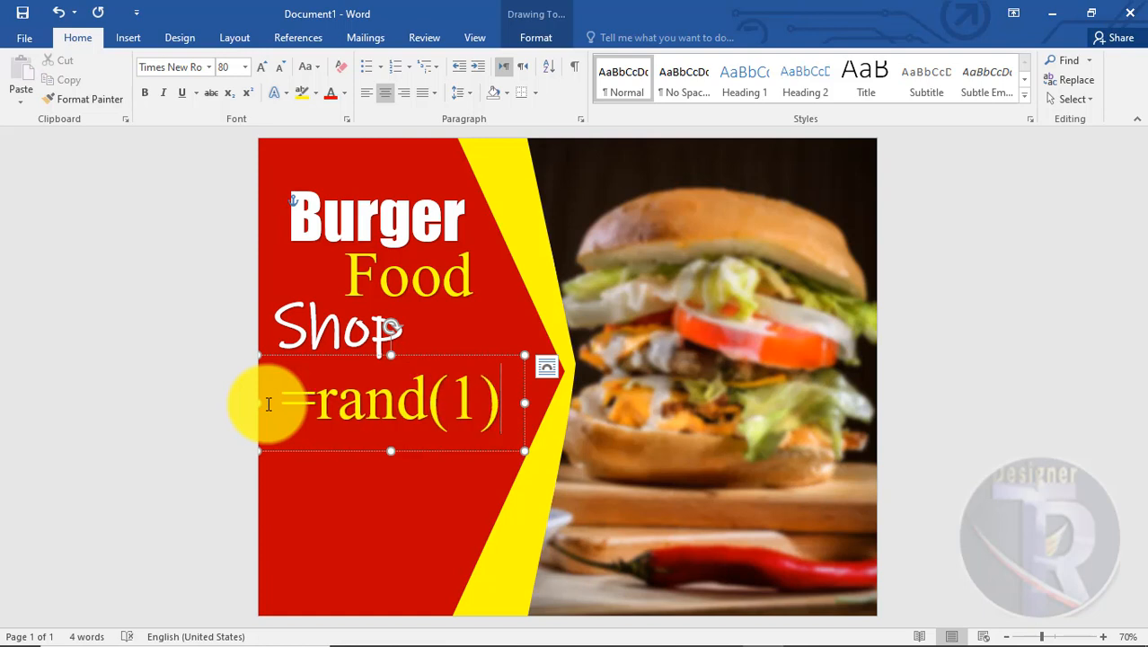
pyautogui.press('Return')
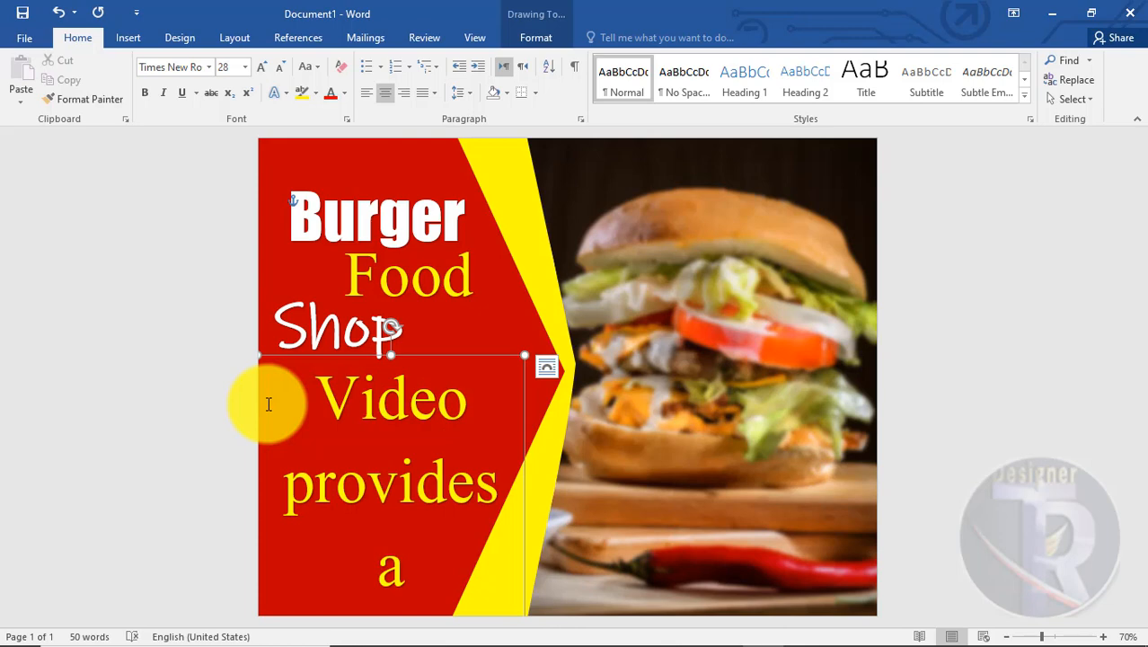
# Reduce the sample paragraph's font size repeatedly until its lines are very small
pyautogui.hotkey('ctrl', 'shift', ',')
pyautogui.hotkey('ctrl', 'shift', ',')
pyautogui.hotkey('ctrl', 'shift', ',')
pyautogui.hotkey('ctrl', 'shift', ',')
pyautogui.hotkey('ctrl', 'shift', ',')
pyautogui.hotkey('ctrl', 'shift', ',')
pyautogui.hotkey('ctrl', 'shift', ',')
pyautogui.hotkey('ctrl', 'shift', ',')
pyautogui.hotkey('ctrl', 'shift', ',')
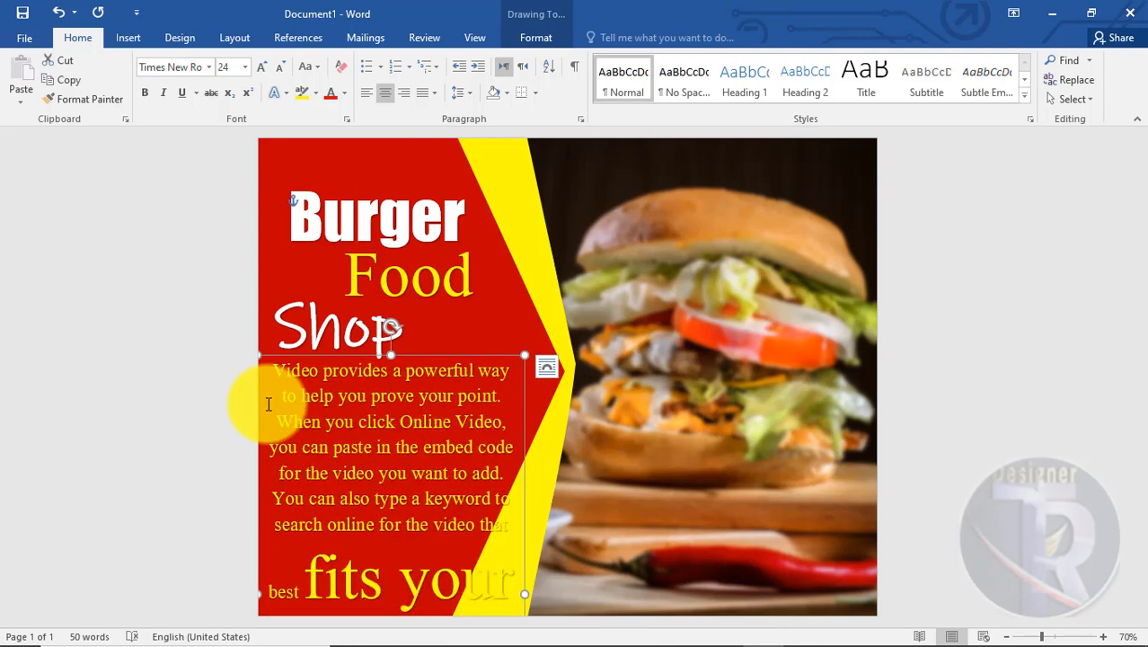
pyautogui.hotkey('ctrl', 'shift', ',')
pyautogui.hotkey('ctrl', 'shift', ',')
pyautogui.hotkey('ctrl', 'shift', ',')
pyautogui.hotkey('ctrl', 'shift', ',')
pyautogui.hotkey('ctrl', 'shift', ',')
pyautogui.hotkey('ctrl', 'shift', ',')
pyautogui.hotkey('ctrl', 'shift', ',')
pyautogui.hotkey('ctrl', 'shift', ',')
pyautogui.hotkey('ctrl', 'shift', ',')
pyautogui.hotkey('ctrl', 'shift', ',')
pyautogui.hotkey('ctrl', 'shift', ',')
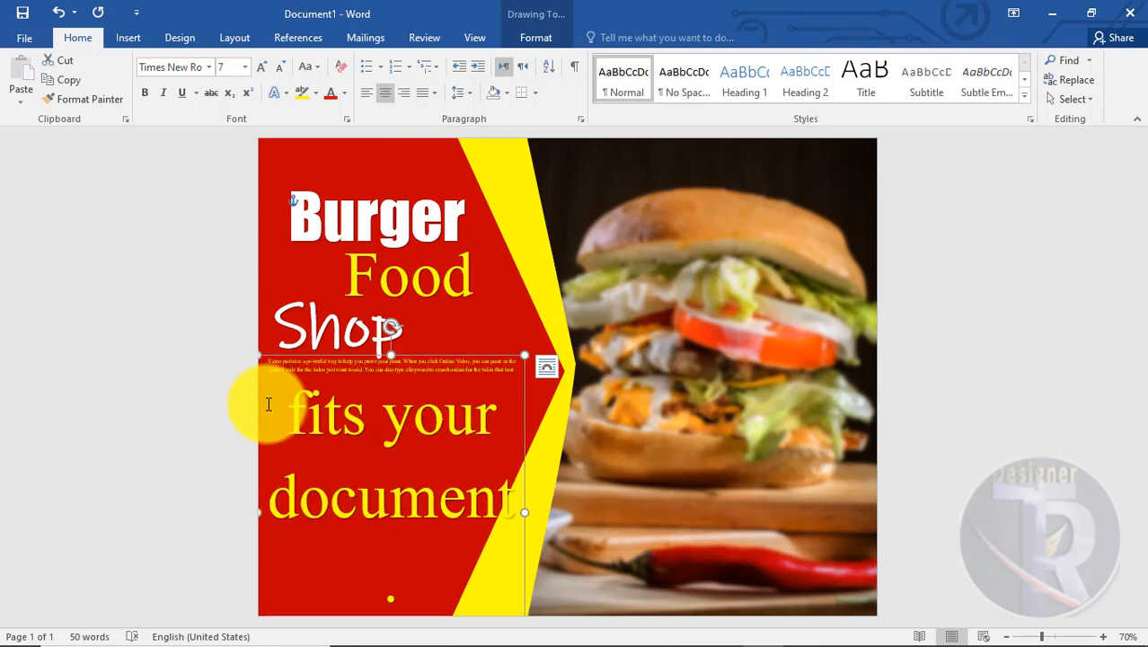
pyautogui.hotkey('ctrl', 'z')
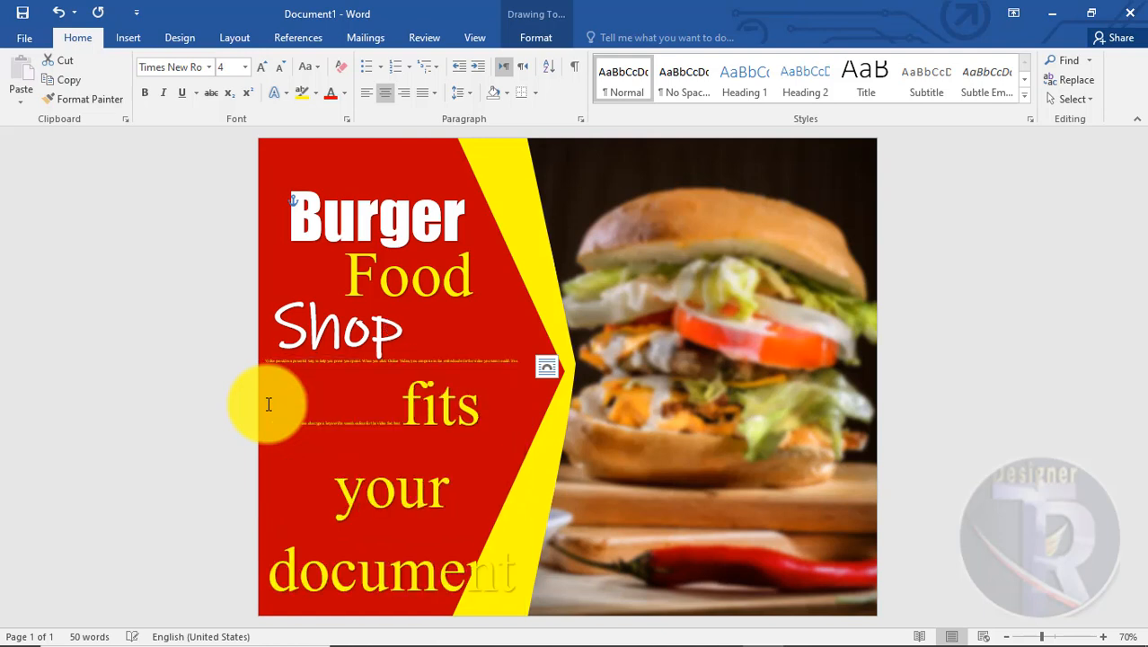
# Delete the oversized closing words of the sample paragraph and shrink the remaining text further
pyautogui.moveTo(516, 584); pyautogui.dragTo(300, 431)
pyautogui.press('Delete')
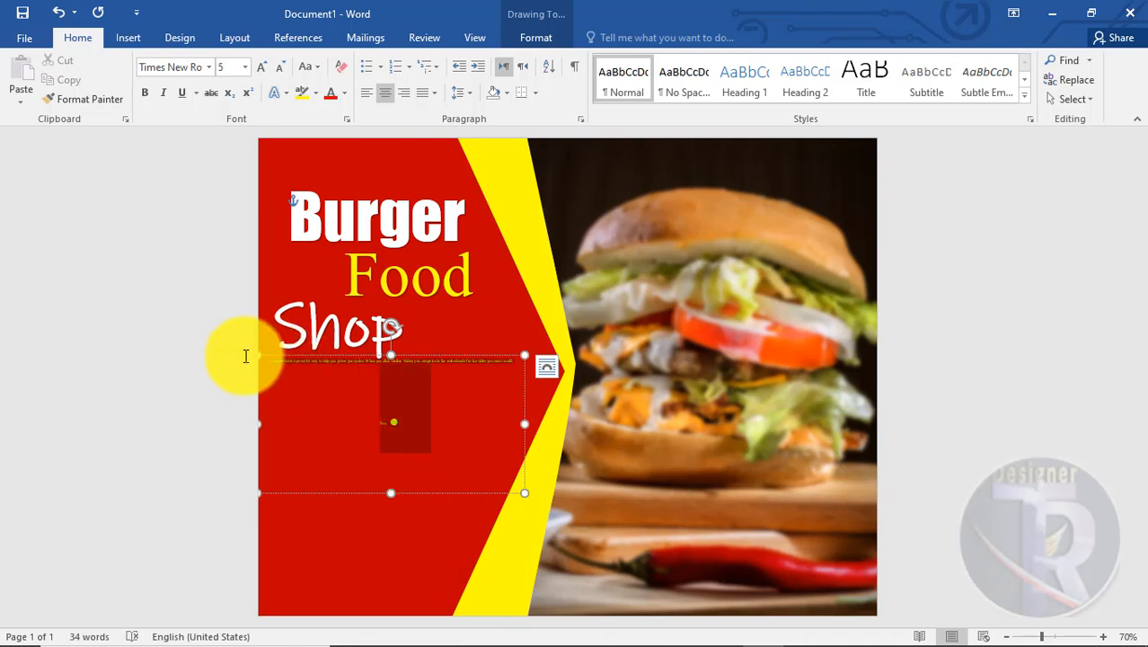
pyautogui.hotkey('ctrl', 'shift', ',')
pyautogui.hotkey('ctrl', 'shift', ',')
pyautogui.hotkey('ctrl', 'shift', ',')
pyautogui.hotkey('ctrl', 'shift', ',')
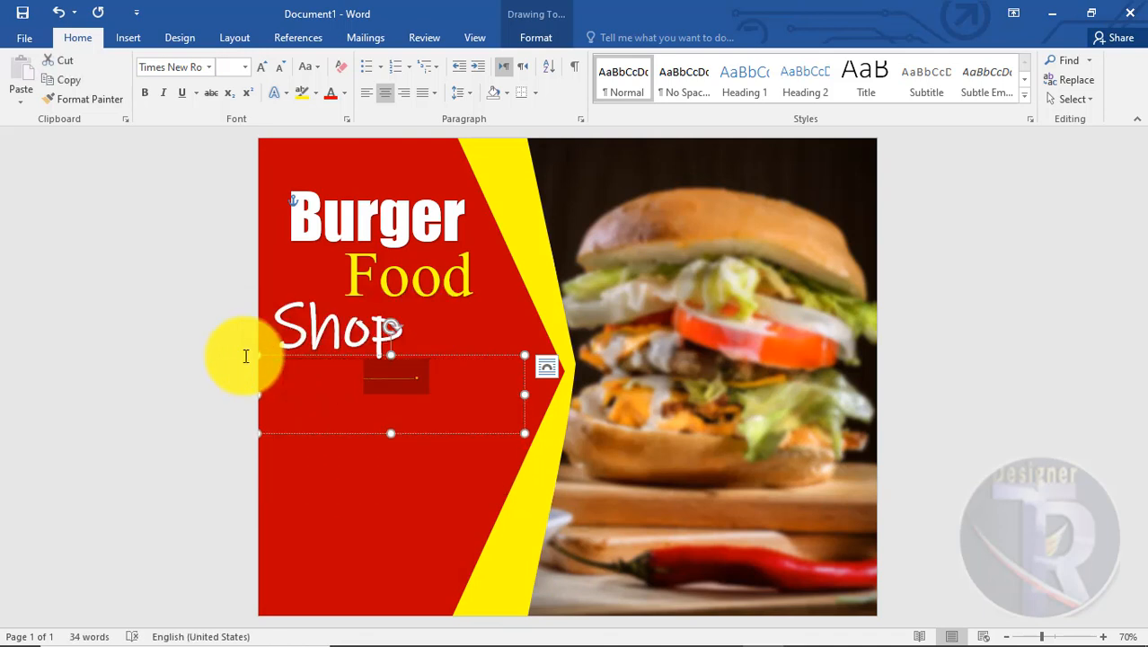
# Enlarge the remaining sample paragraph text to 18 pt
pyautogui.hotkey('ctrl', 'shift', '.')
pyautogui.hotkey('ctrl', 'shift', '.')
pyautogui.hotkey('ctrl', 'shift', '.')
pyautogui.hotkey('ctrl', 'shift', '.')
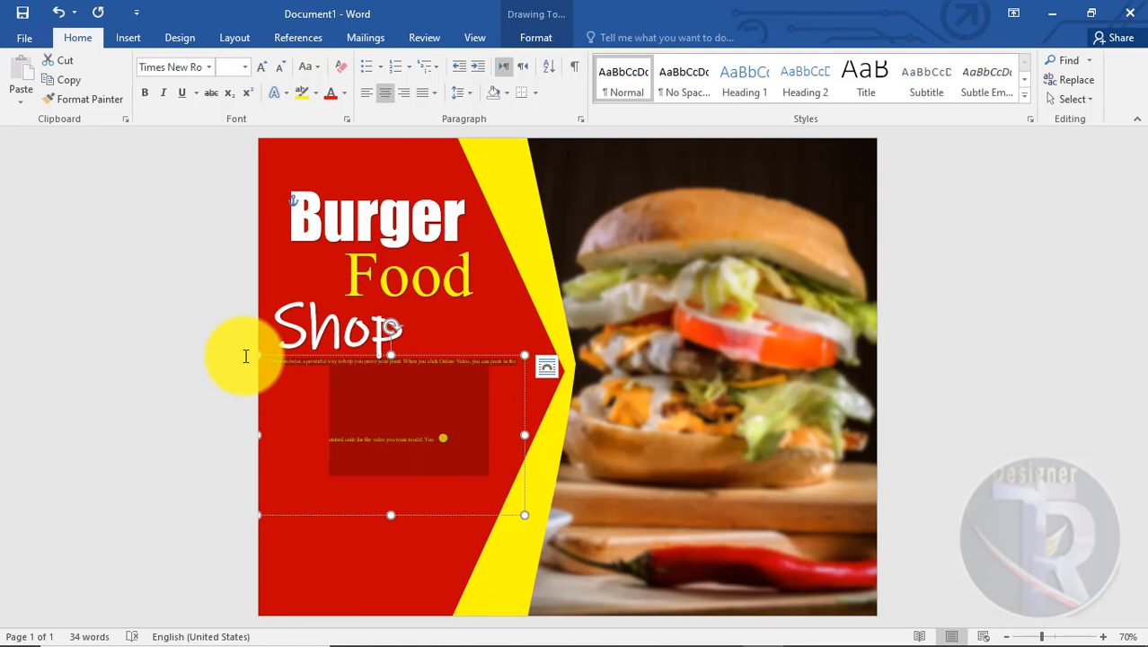
pyautogui.click(292, 354)
pyautogui.moveTo(483, 446); pyautogui.dragTo(218, 329)
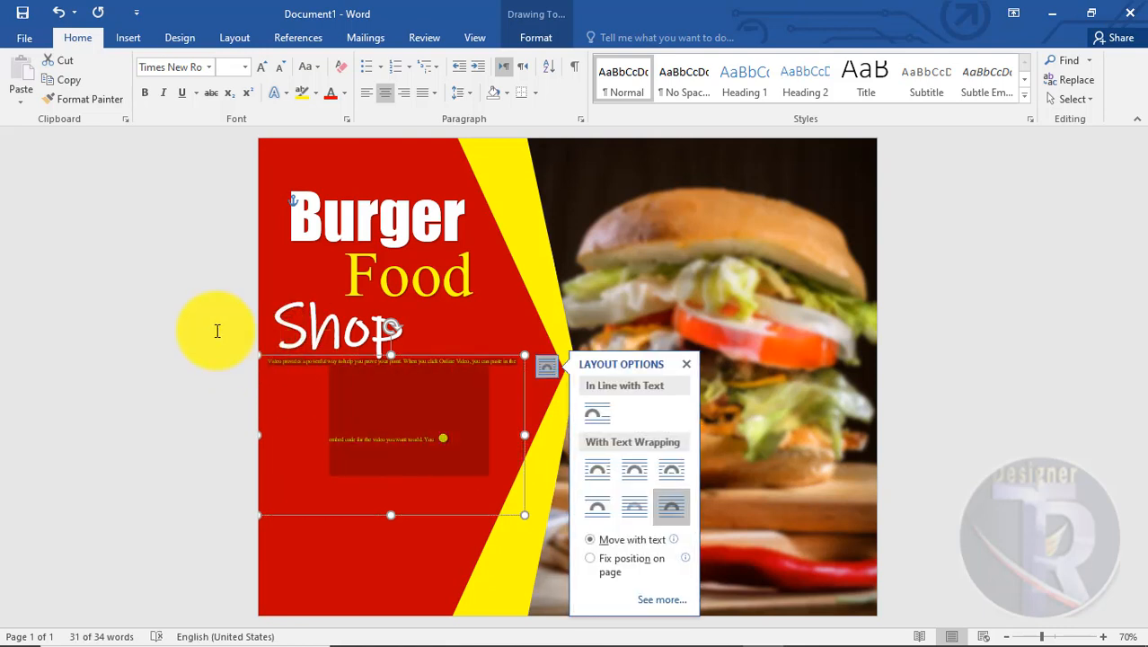
pyautogui.click(262, 67)
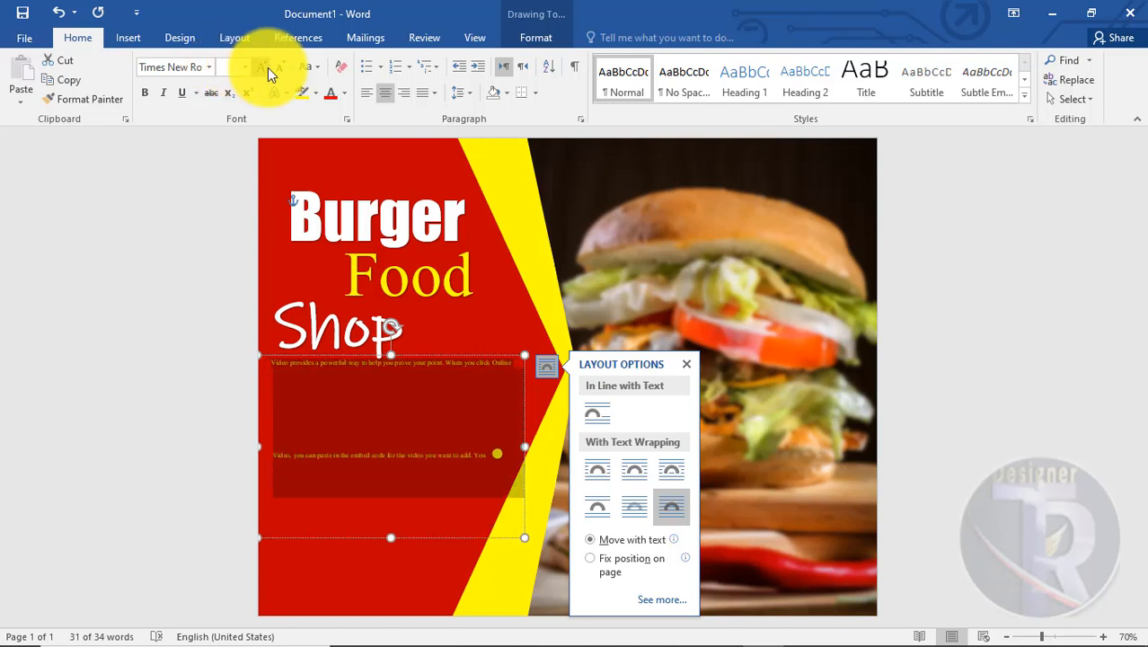
pyautogui.click(262, 67)
pyautogui.click(262, 67)
pyautogui.click(267, 68)
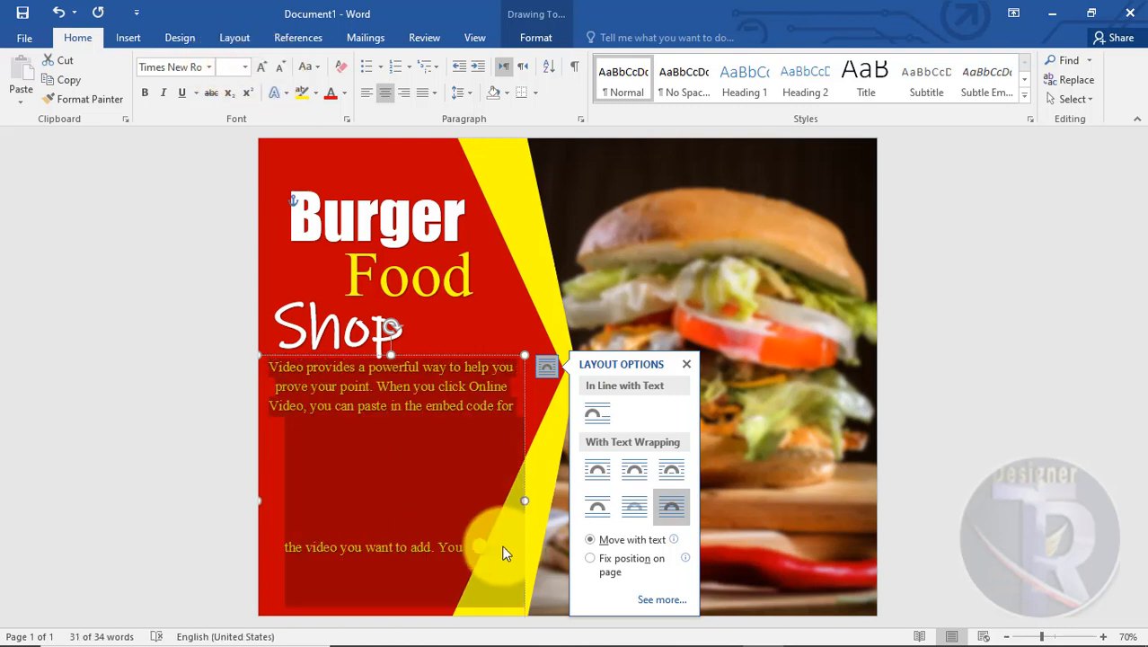
# Delete the paragraph's last line with its oversized period and resize its box to about 1.16" high by 5.28" wide
pyautogui.moveTo(504, 540); pyautogui.dragTo(270, 543)
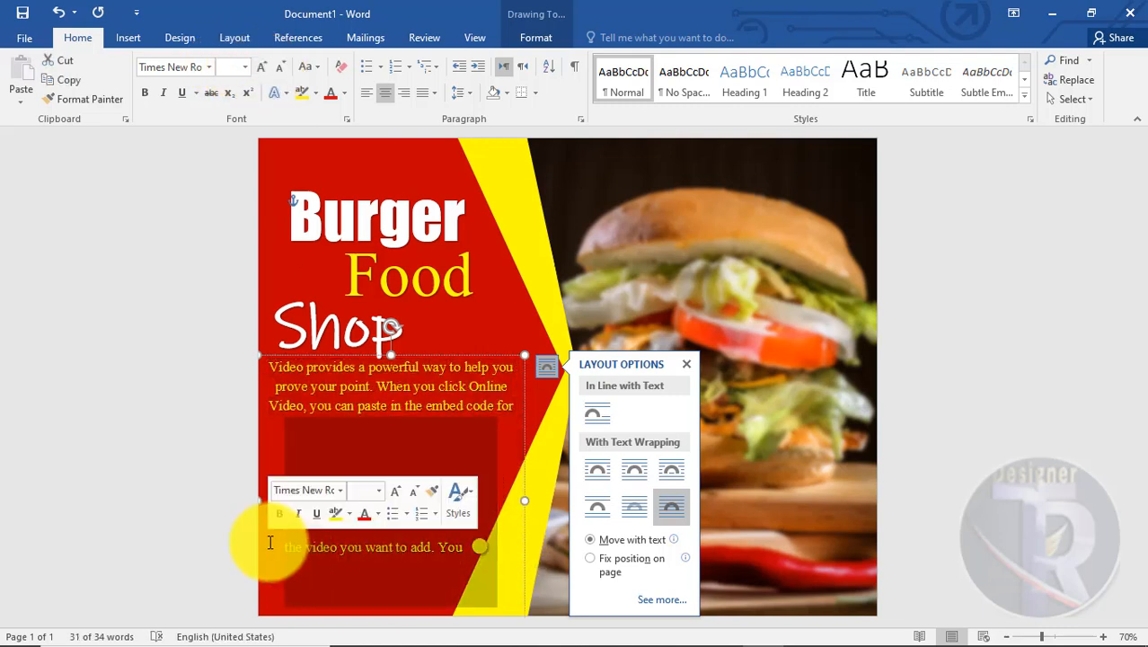
pyautogui.press('BackSpace')
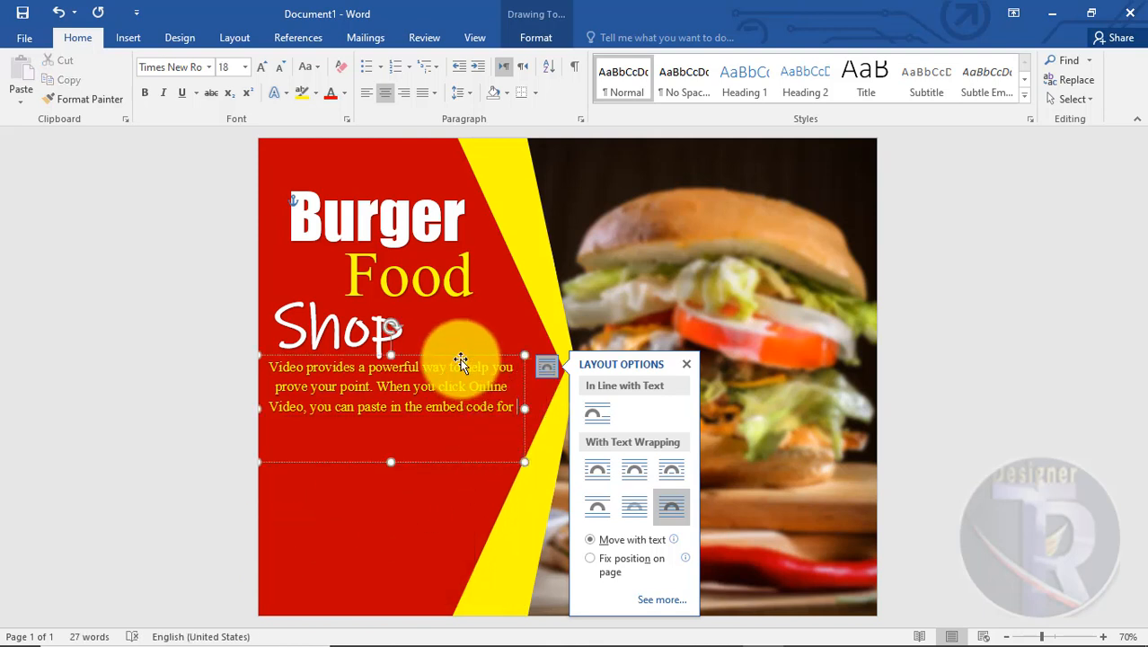
pyautogui.moveTo(460, 360); pyautogui.dragTo(460, 365)
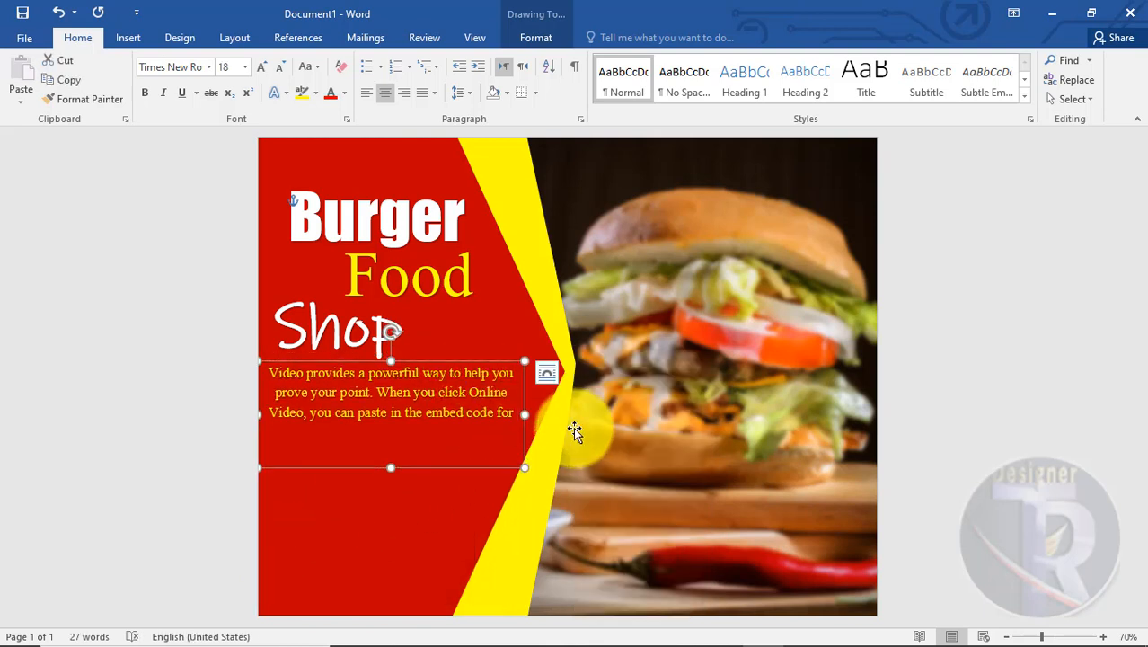
pyautogui.moveTo(520, 416); pyautogui.dragTo(556, 401)
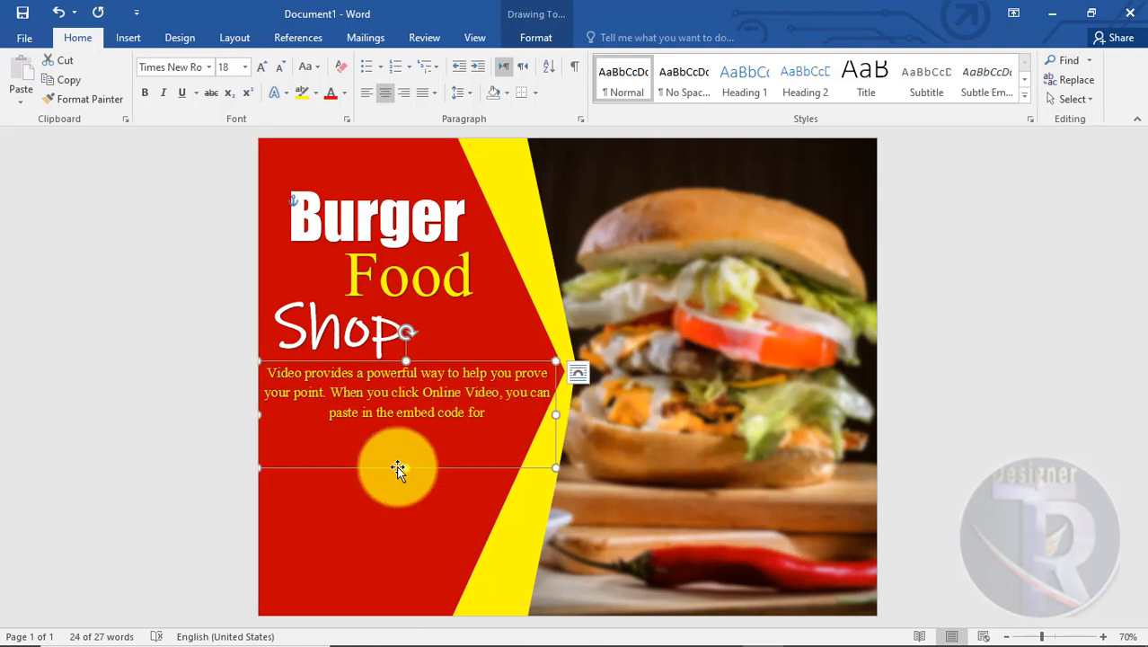
pyautogui.moveTo(405, 466); pyautogui.dragTo(406, 428)
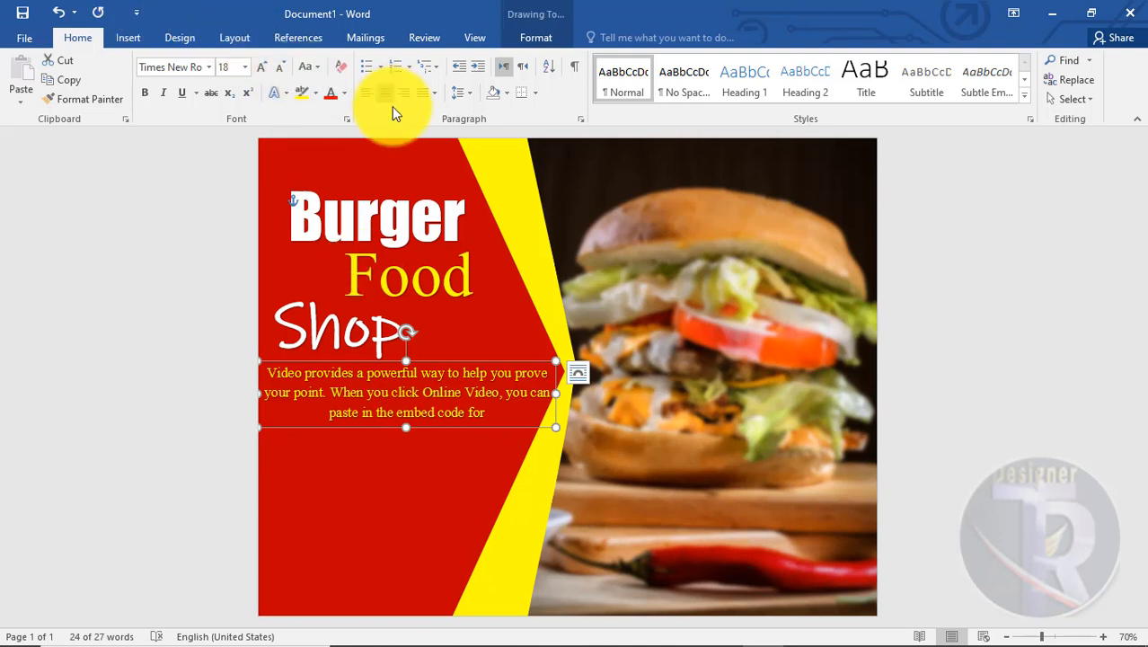
# Give the sample paragraph a white text fill
pyautogui.click(521, 38)
pyautogui.click(656, 61)
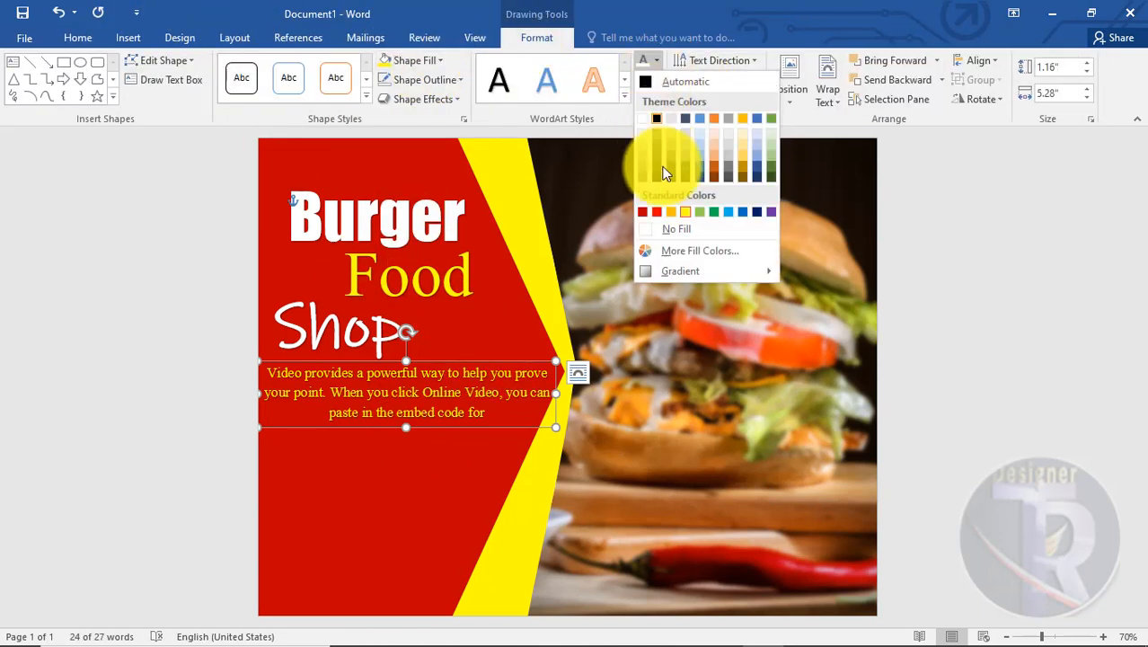
pyautogui.click(644, 117)
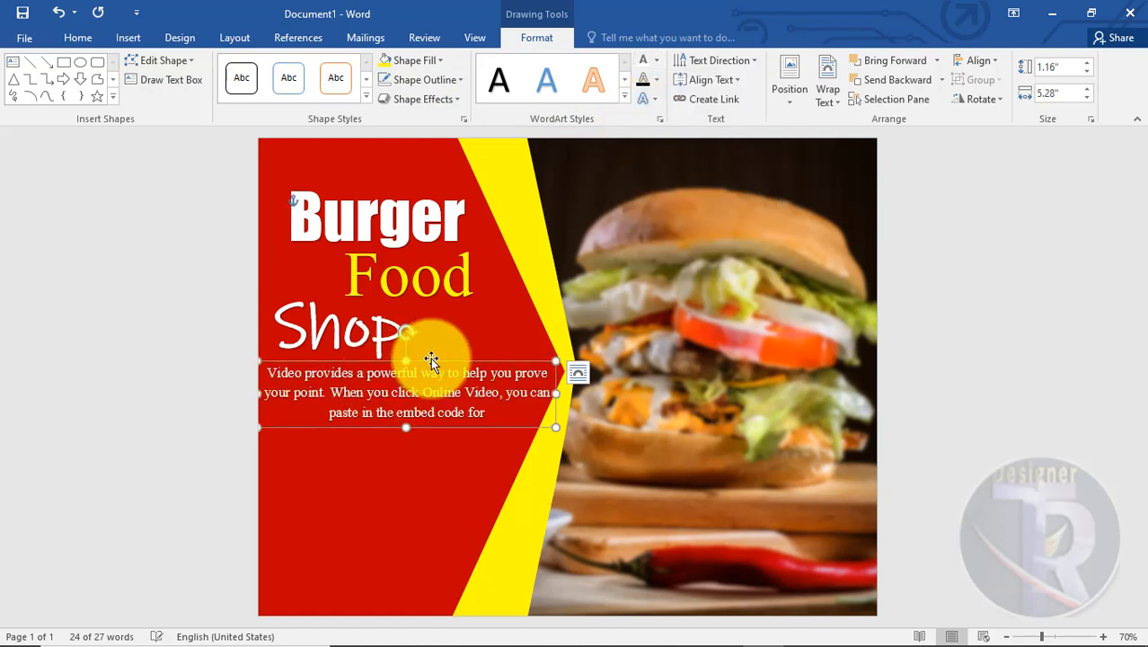
# Move the paragraph box slightly down and narrow it to about 4.96" wide
pyautogui.moveTo(427, 366); pyautogui.dragTo(433, 370)
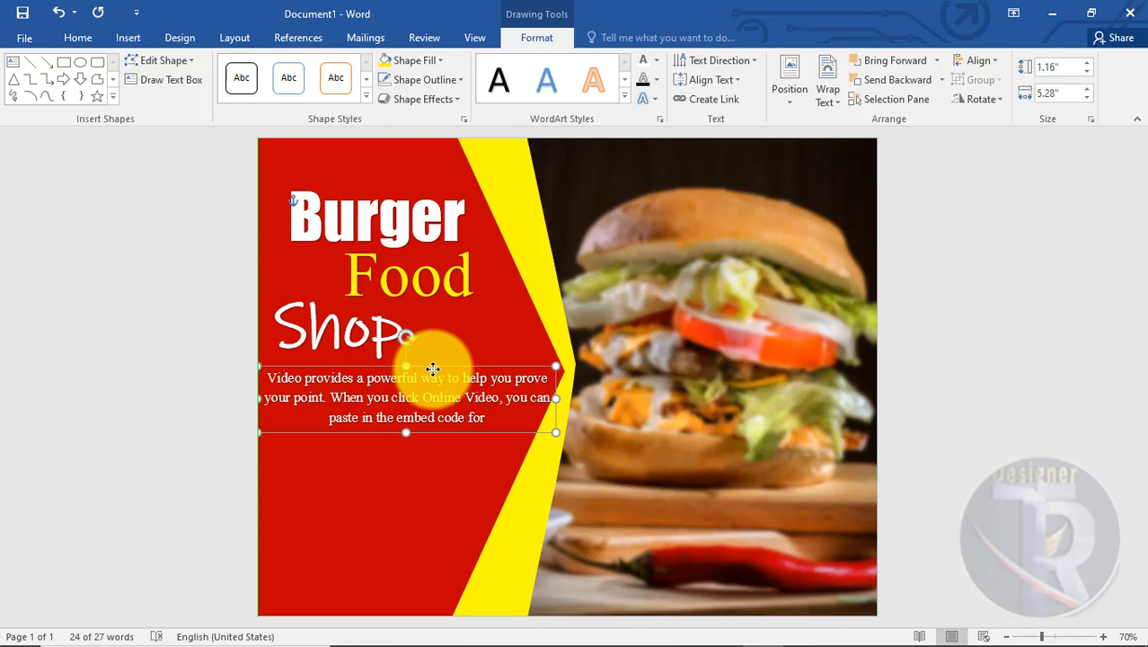
pyautogui.moveTo(557, 397); pyautogui.dragTo(537, 397)
pyautogui.moveTo(468, 367); pyautogui.dragTo(468, 372)
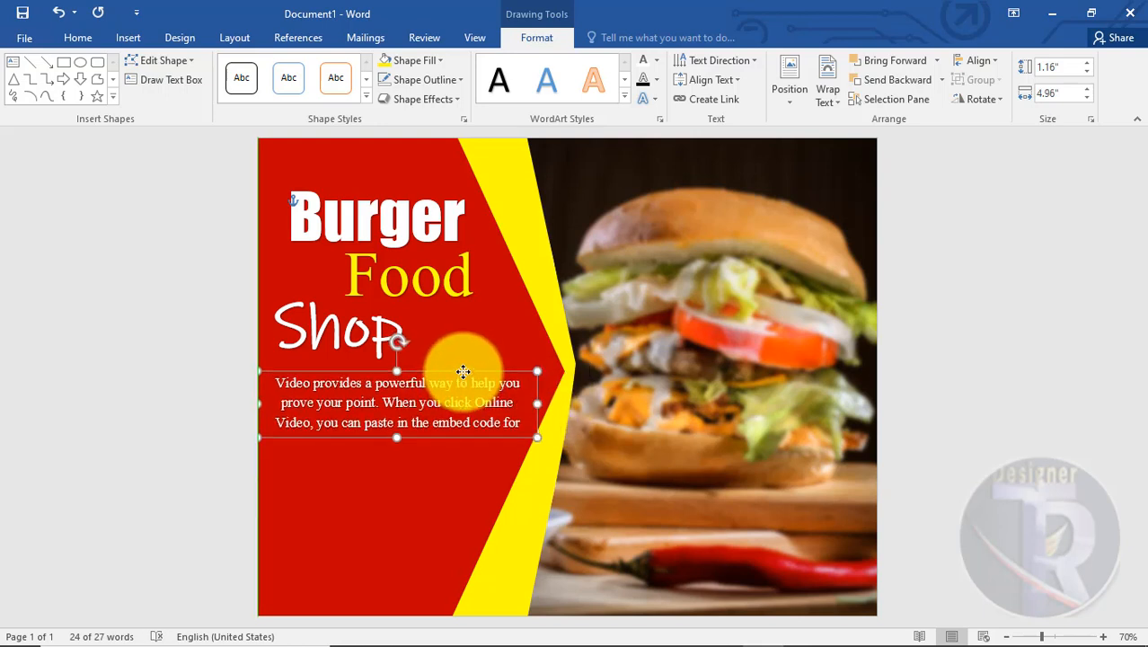
# Draw a horizontal line about 3.99" long between Shop and the paragraph and give it a thicker outline weight
pyautogui.click(33, 63)
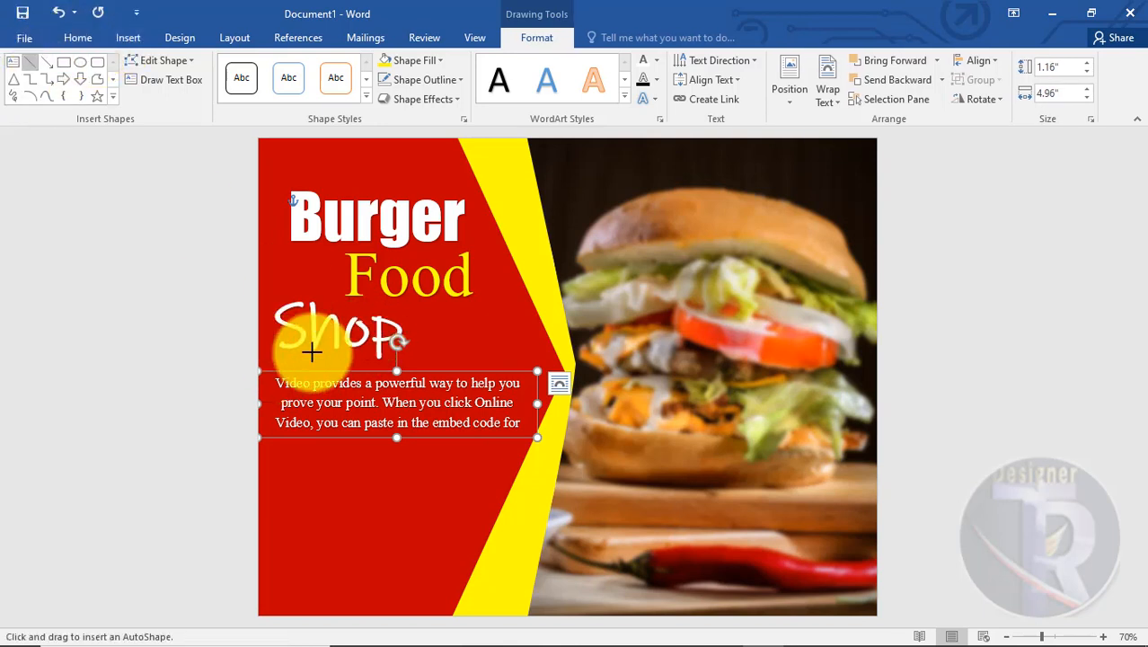
pyautogui.moveTo(286, 363); pyautogui.dragTo(510, 364)
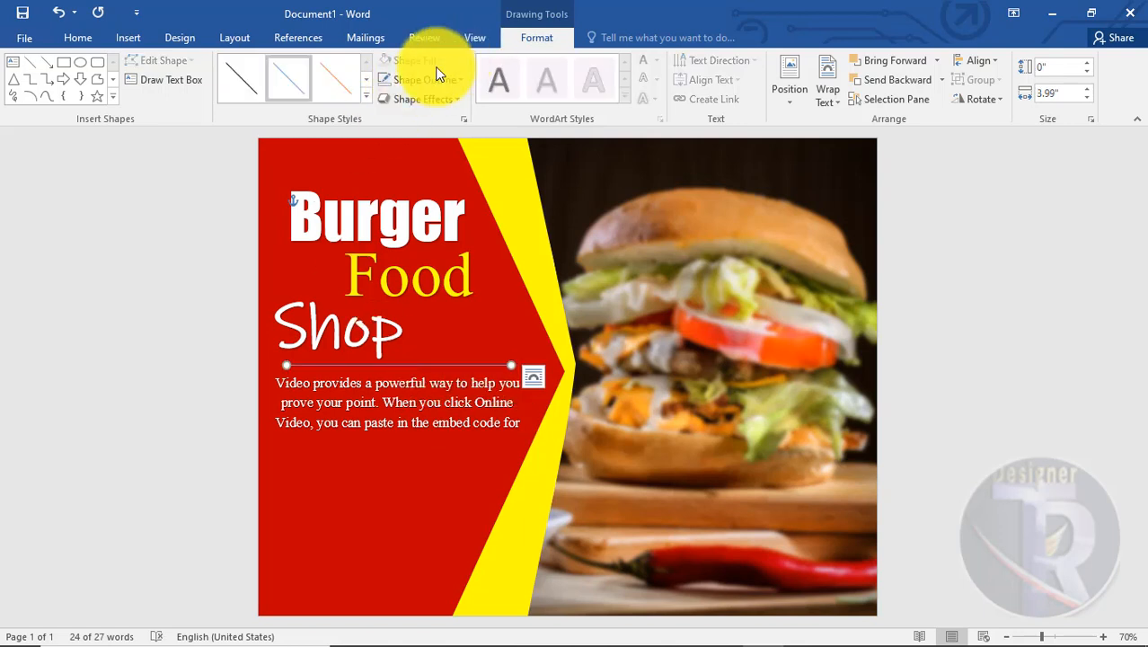
pyautogui.click(428, 79)
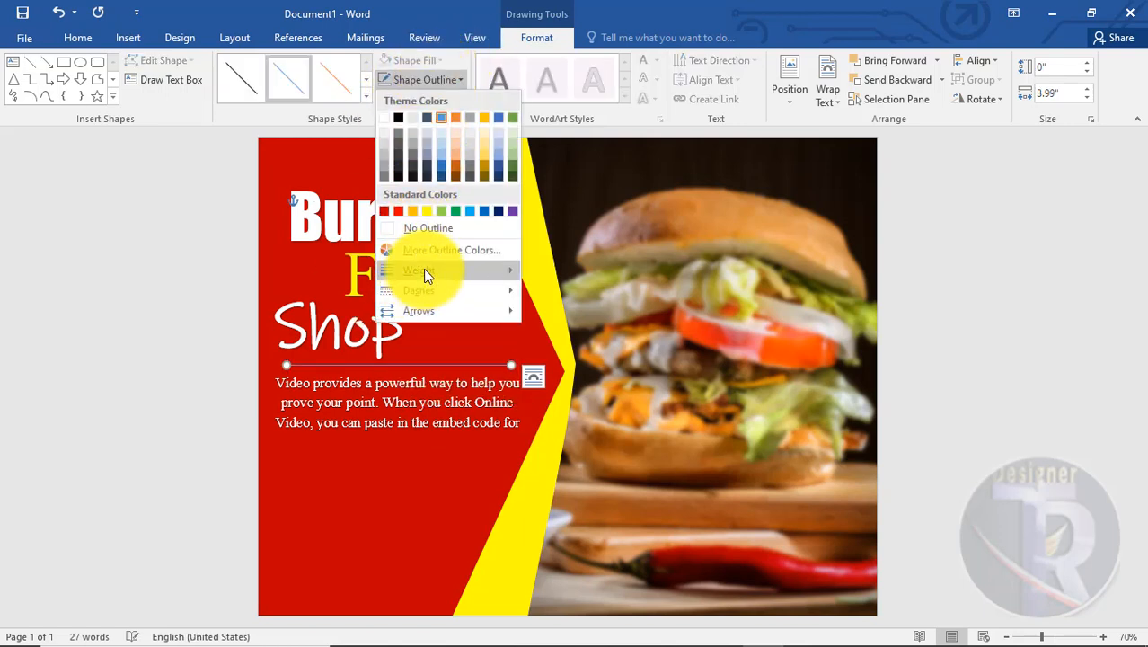
pyautogui.moveTo(423, 269)
pyautogui.click(589, 401)
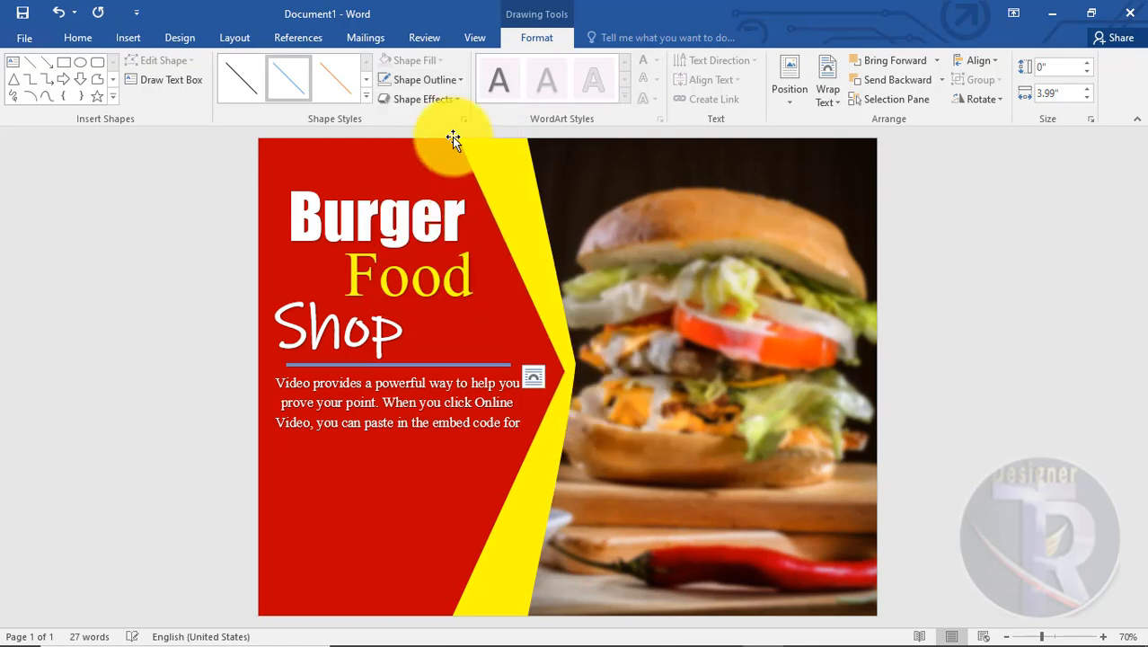
# Change the divider line's outline colour to yellow and deselect the line
pyautogui.click(453, 79)
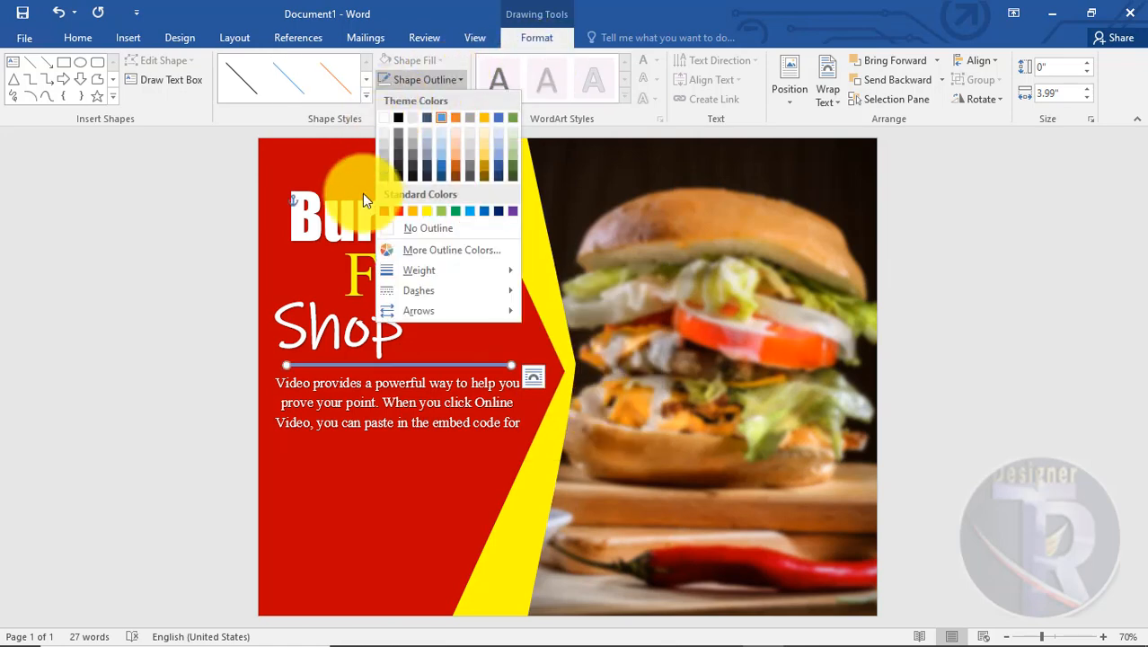
pyautogui.click(427, 209)
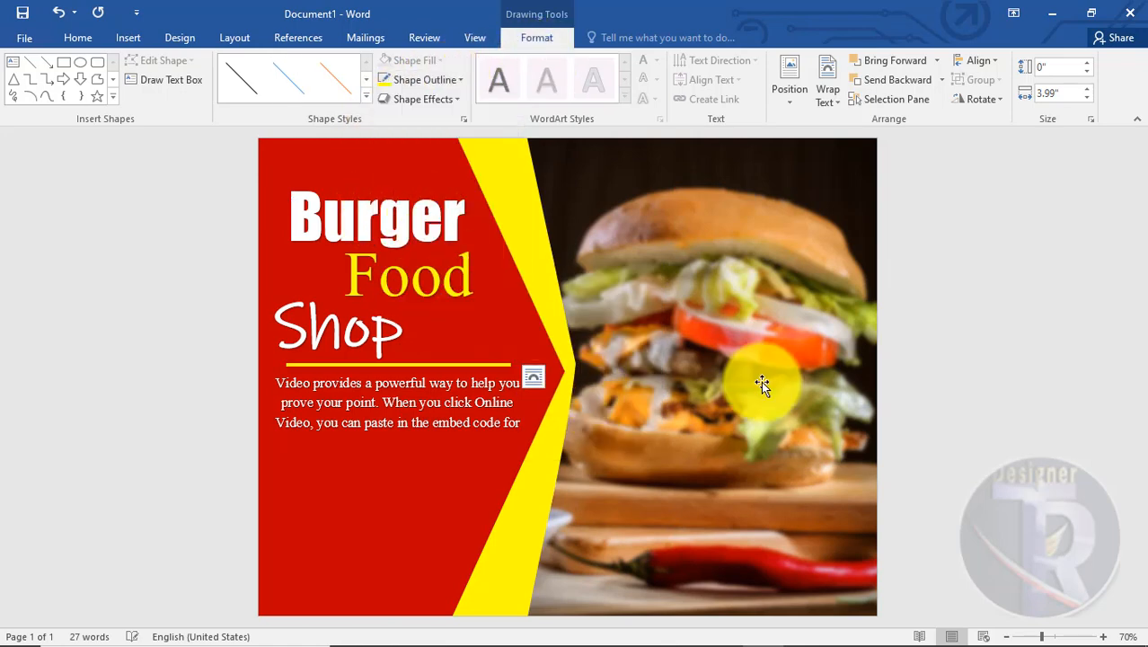
pyautogui.click(959, 395)
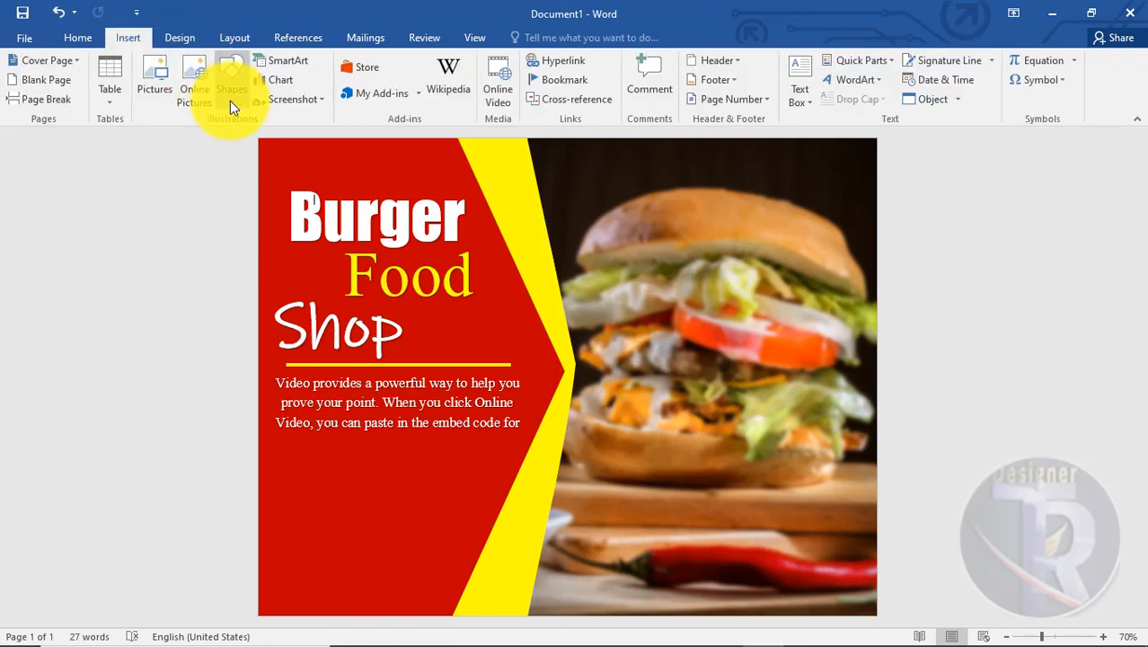
# Draw a fully rounded rectangle about 1" high by 3.52" wide below the paragraph and apply the solid black shape style
pyautogui.click(231, 100)
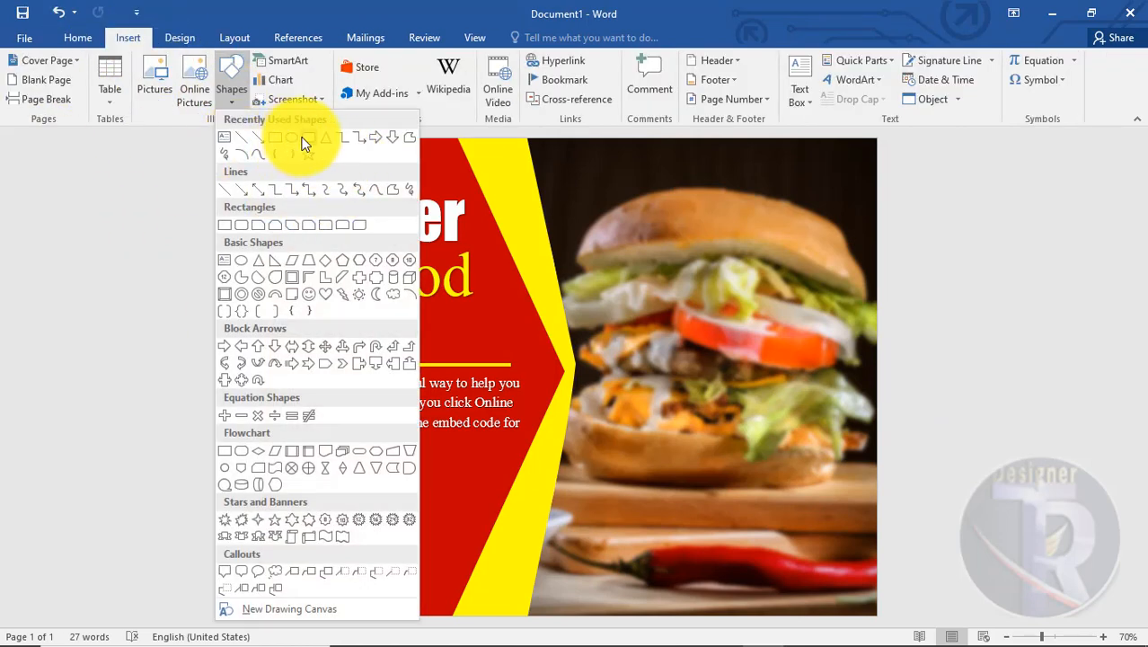
pyautogui.click(303, 139)
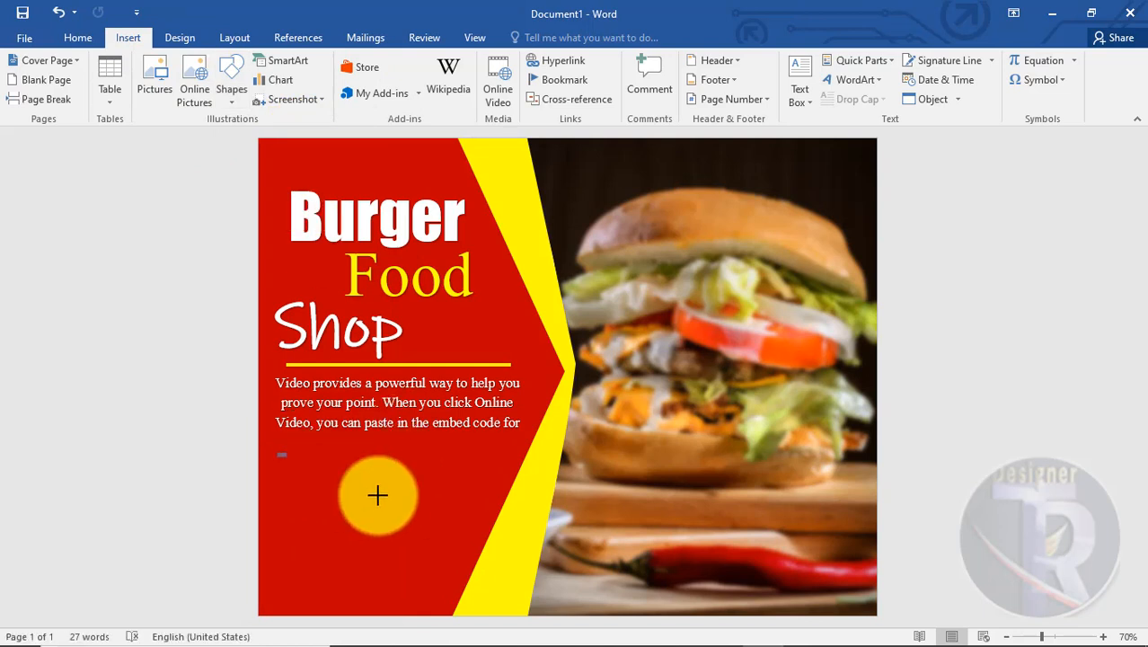
pyautogui.moveTo(378, 495); pyautogui.dragTo(481, 510)
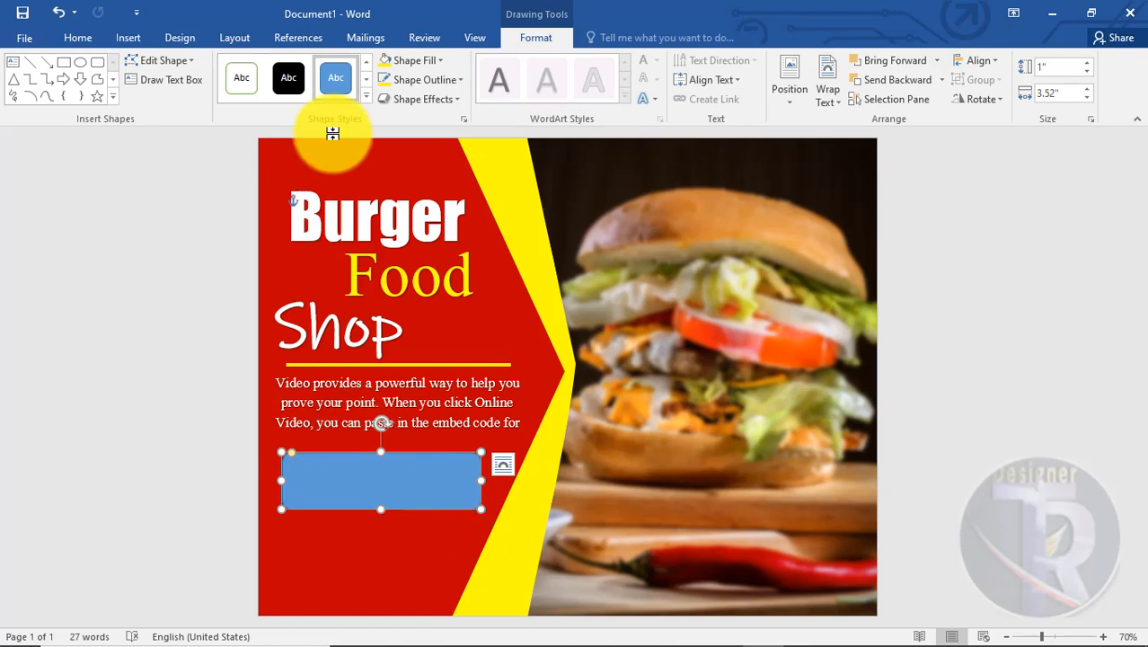
pyautogui.click(288, 79)
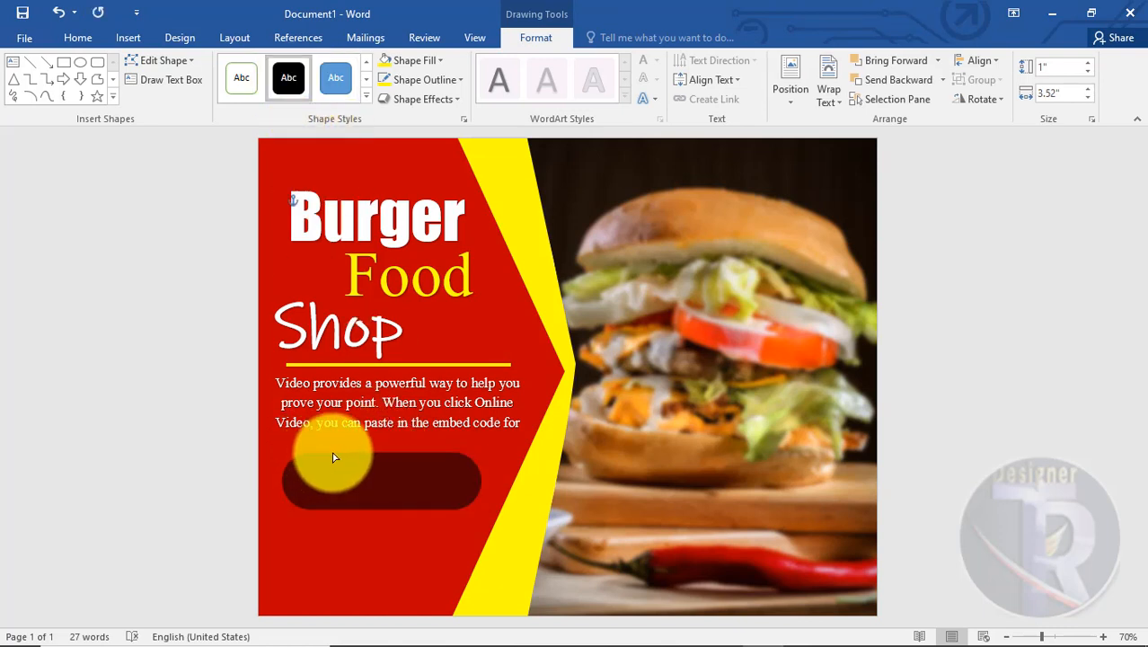
pyautogui.click(380, 487)
# Duplicate the Shop title and place the copy over the black rounded shape
pyautogui.click(389, 308)
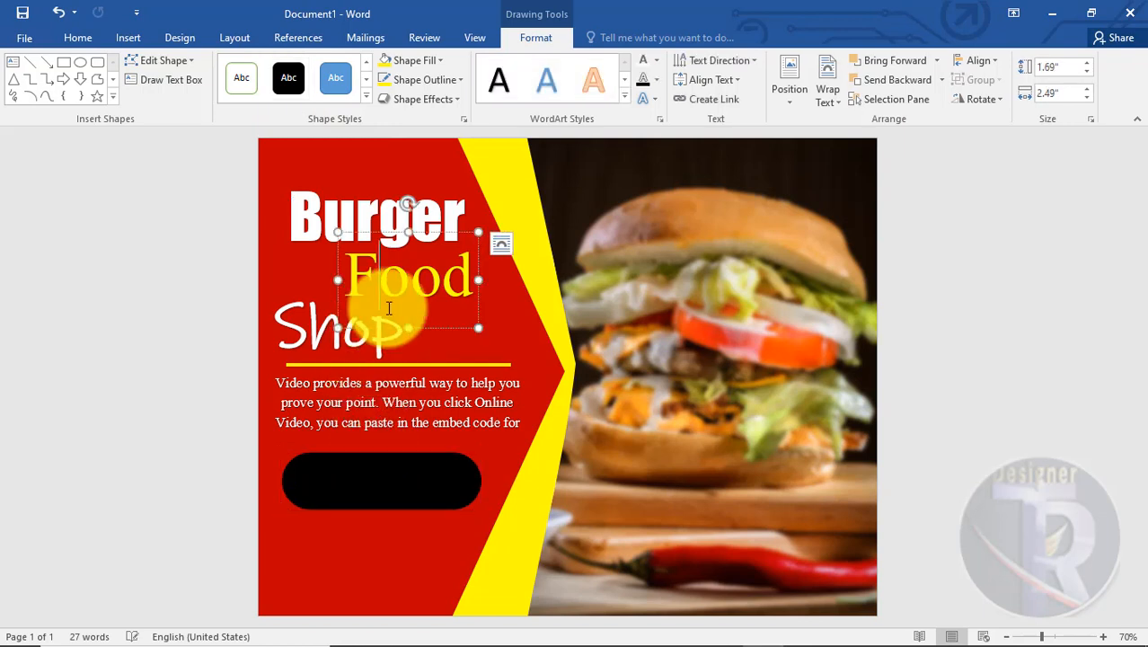
pyautogui.click(296, 331)
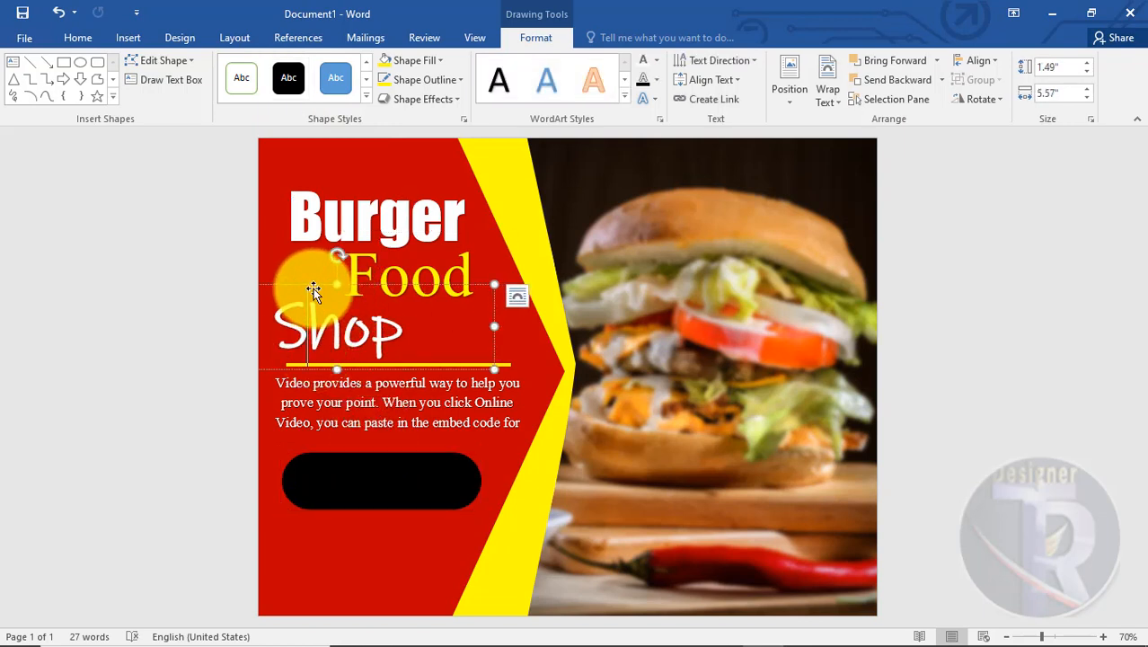
pyautogui.moveTo(320, 292); pyautogui.dragTo(345, 424)
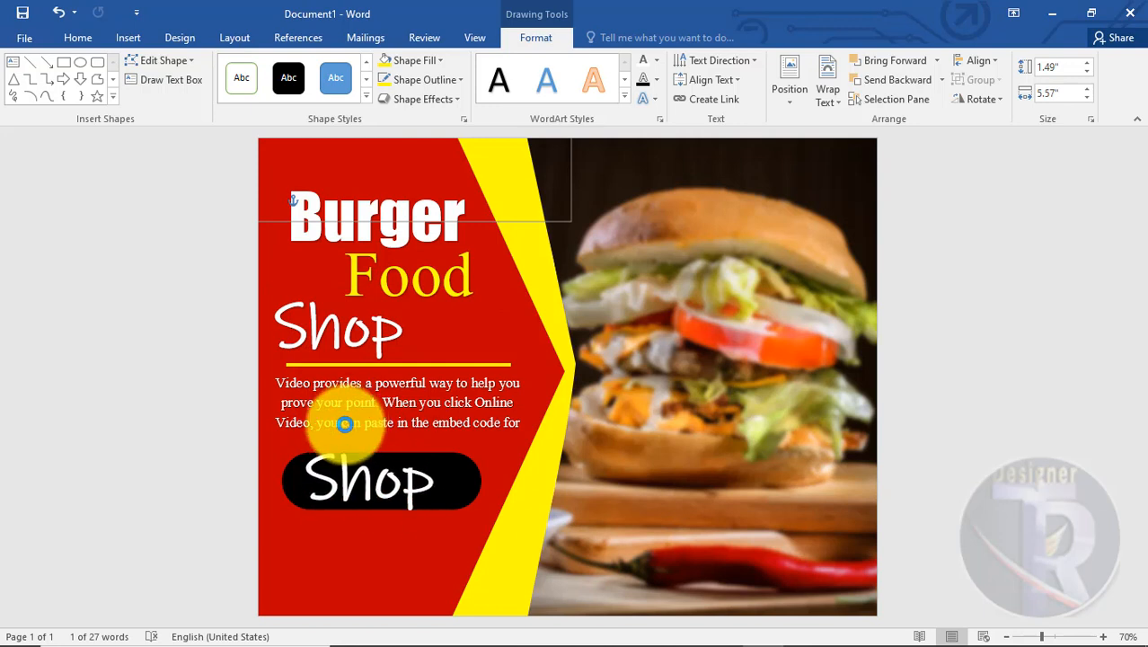
pyautogui.click(409, 481)
pyautogui.click(414, 481)
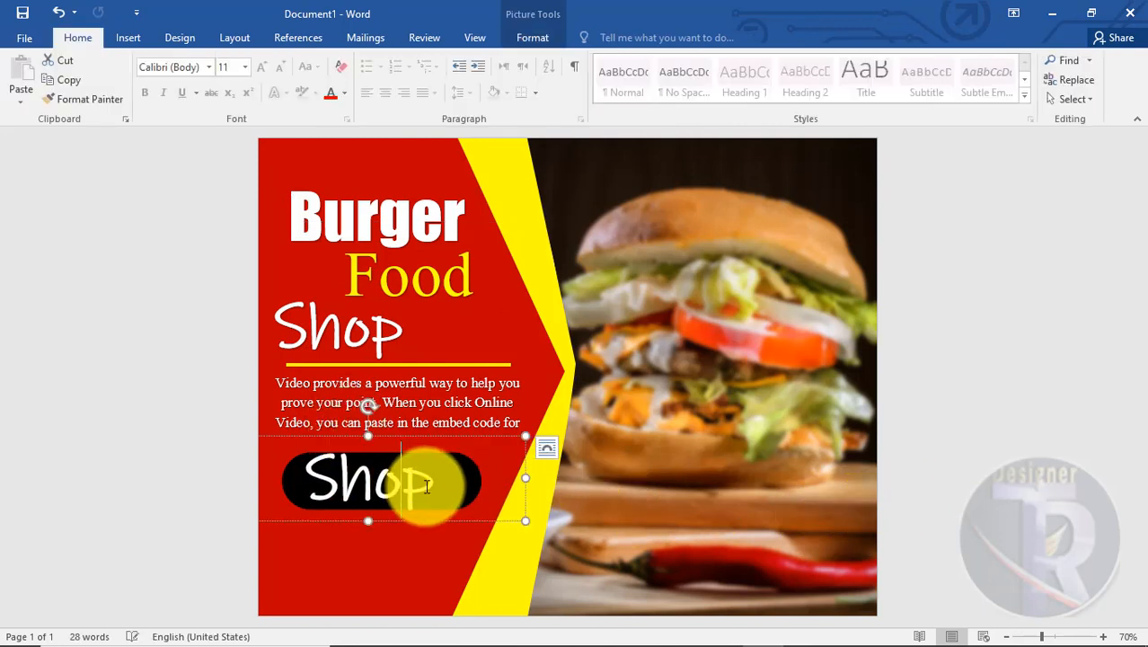
# Replace the text of the copied title on the black shape with "50% Off"
pyautogui.moveTo(438, 486); pyautogui.dragTo(315, 477)
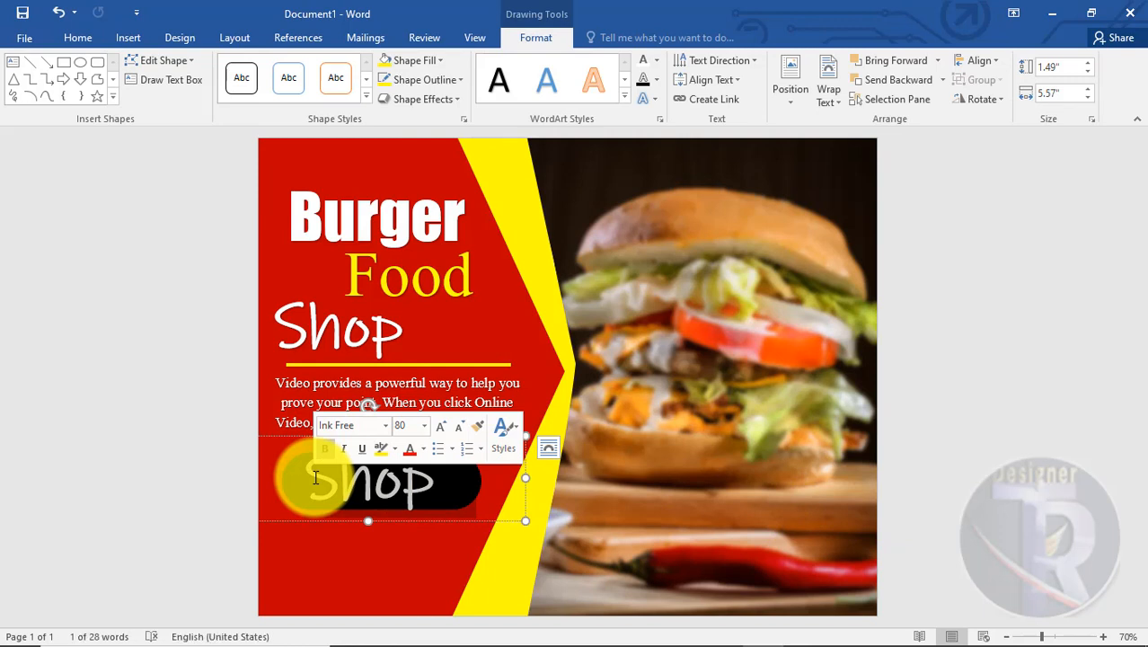
pyautogui.write('50')
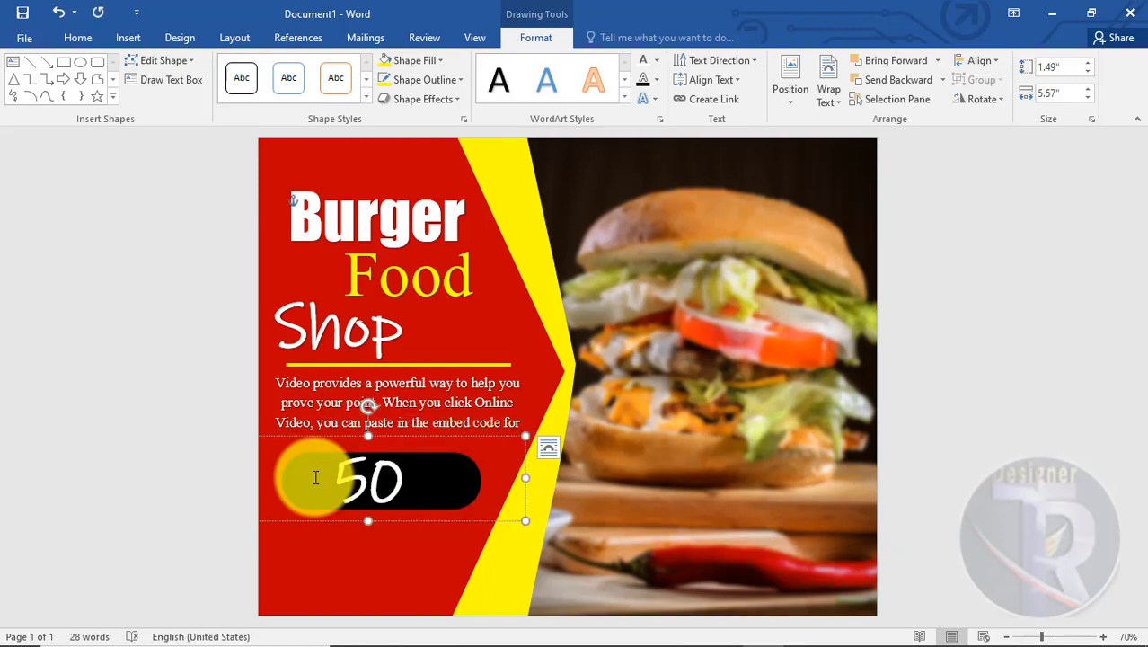
pyautogui.write('%')
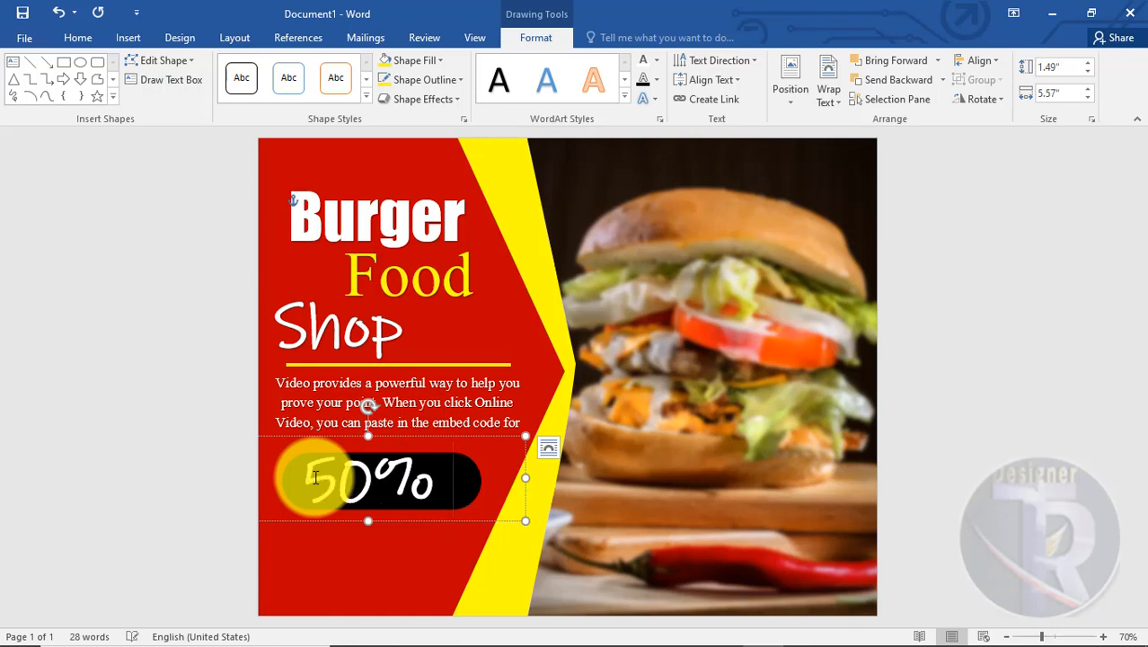
pyautogui.write(' Off')
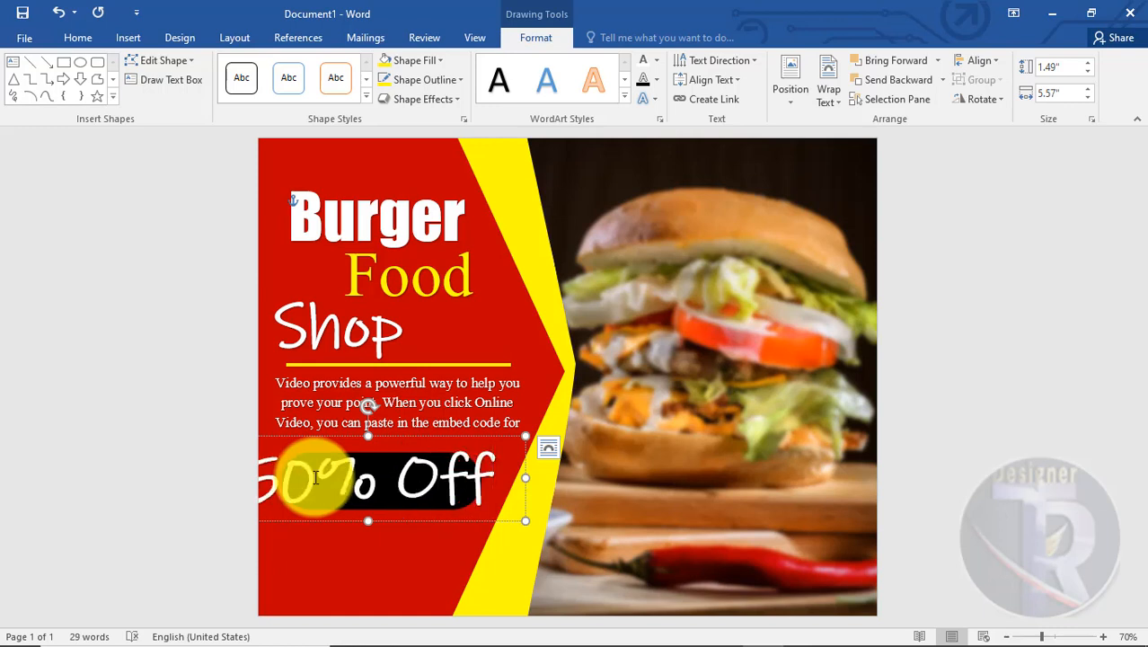
# Reduce the "50% Off" text to 36 pt and move its box slightly down so the text sits inside the black shape
pyautogui.hotkey('ctrl', 'shift', ',')
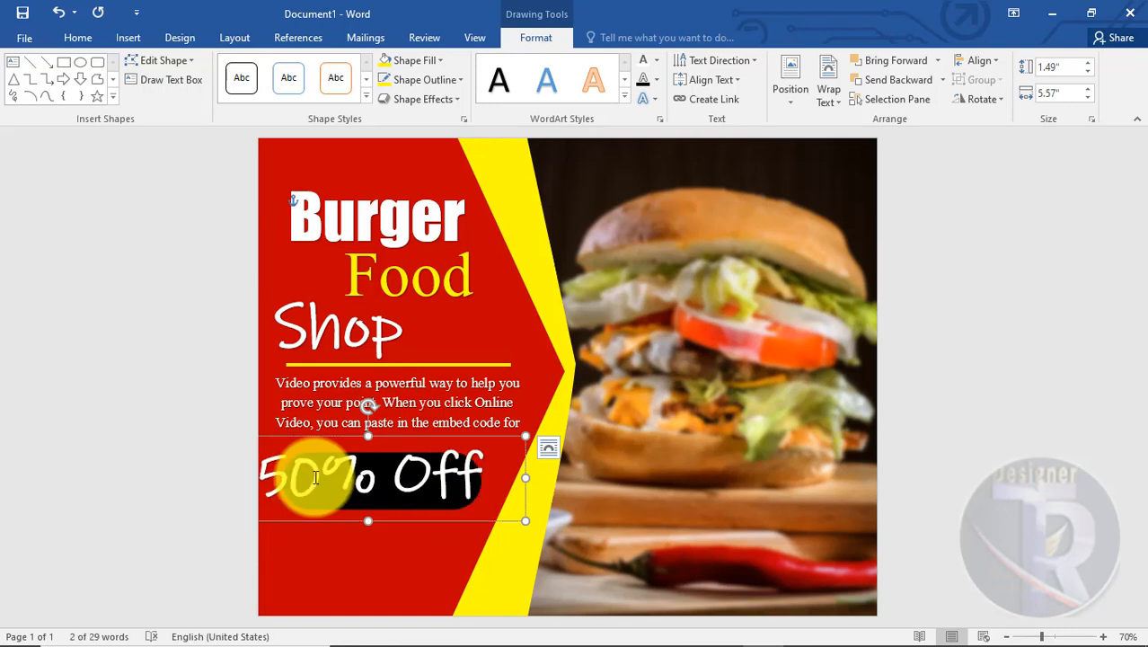
pyautogui.hotkey('ctrl', 'shift', '.')
pyautogui.hotkey('ctrl', 'shift', ',')
pyautogui.hotkey('ctrl', 'shift', ',')
pyautogui.hotkey('ctrl', 'shift', ',')
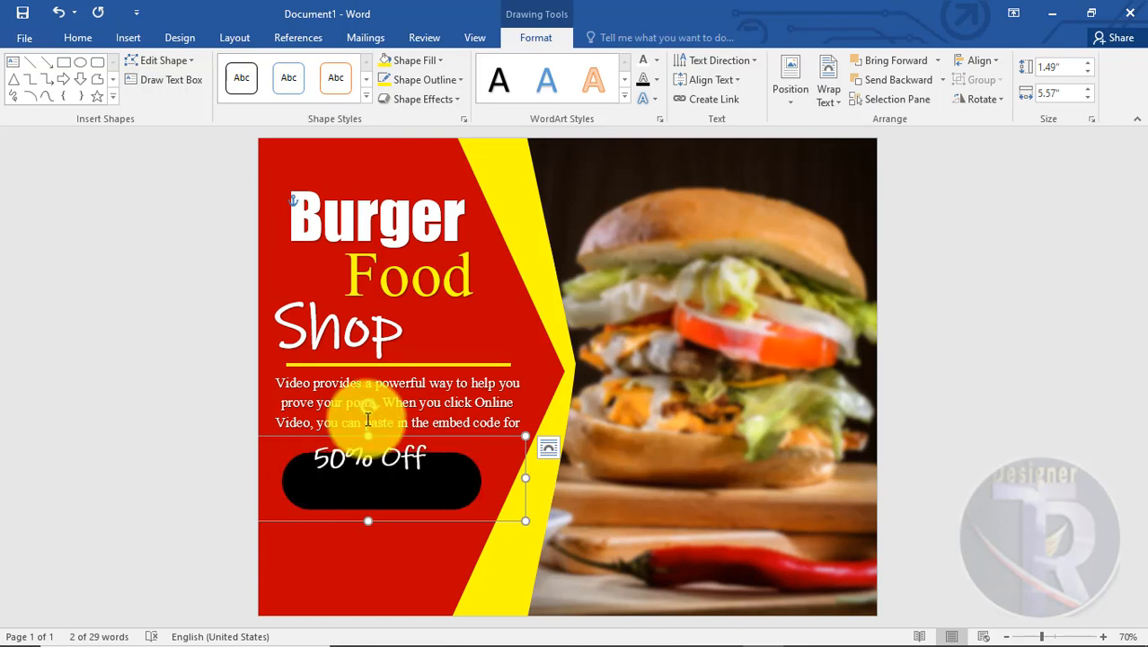
pyautogui.moveTo(351, 438); pyautogui.dragTo(355, 458)
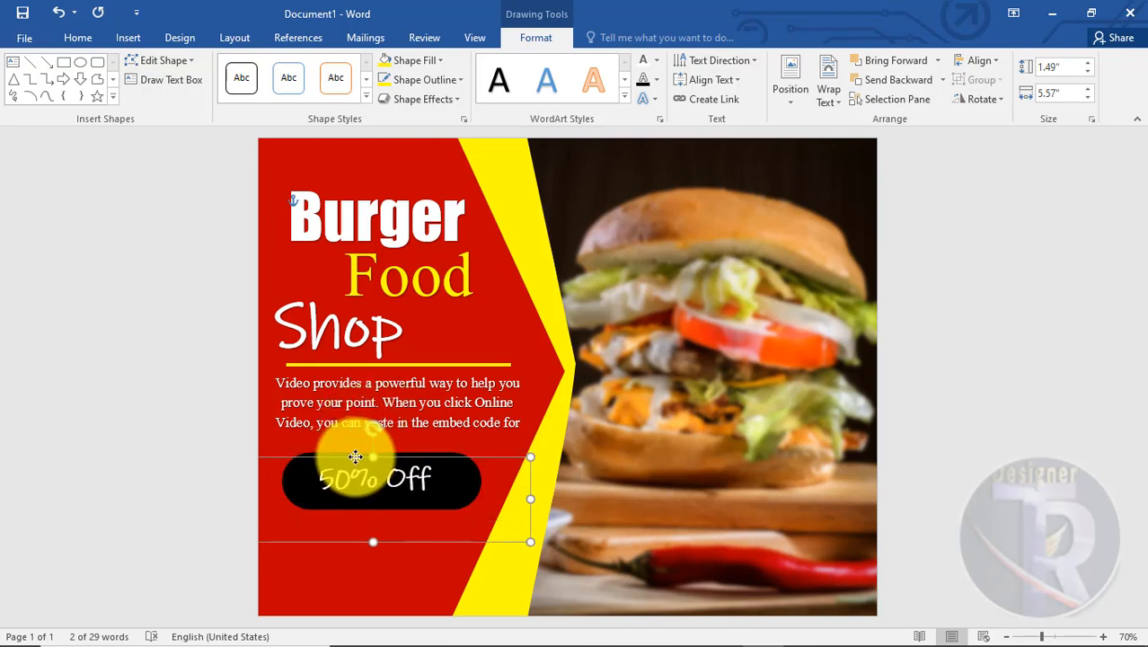
# Set the "50% Off" text in Times New Roman at 48 pt and deselect its box
pyautogui.click(79, 38)
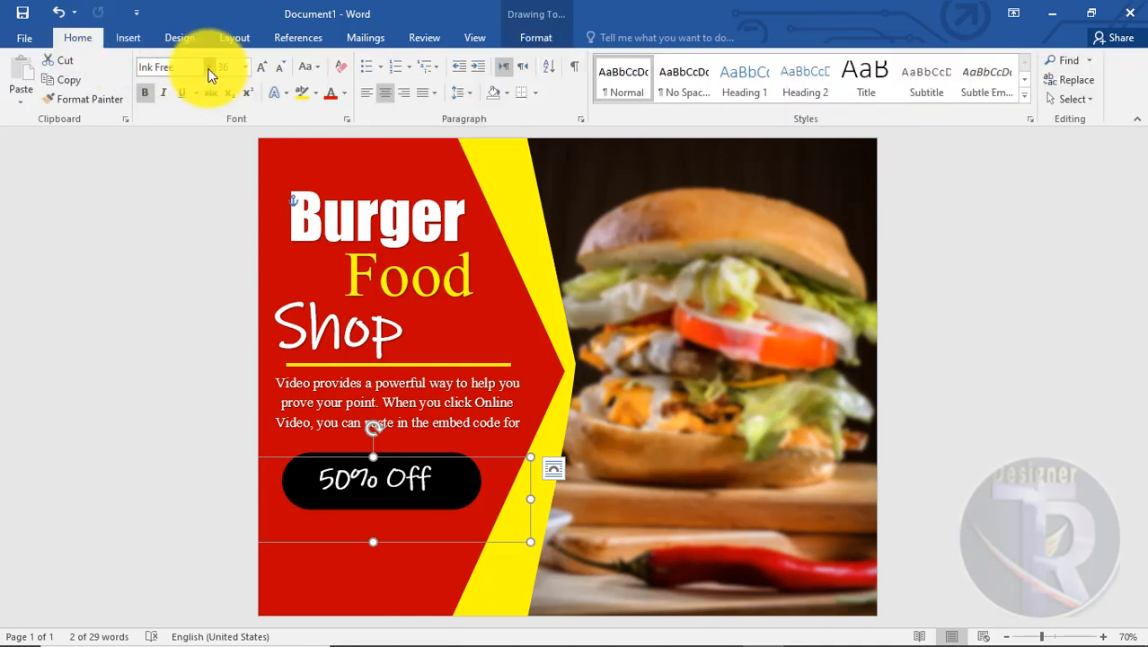
pyautogui.click(209, 69)
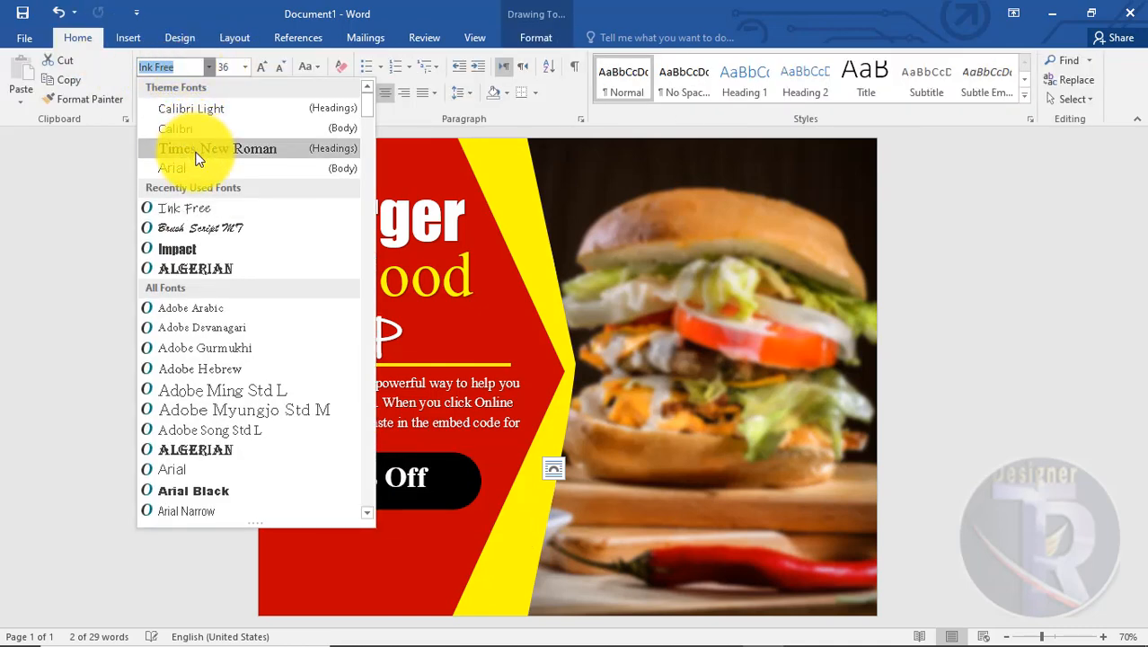
pyautogui.click(198, 151)
pyautogui.click(372, 461)
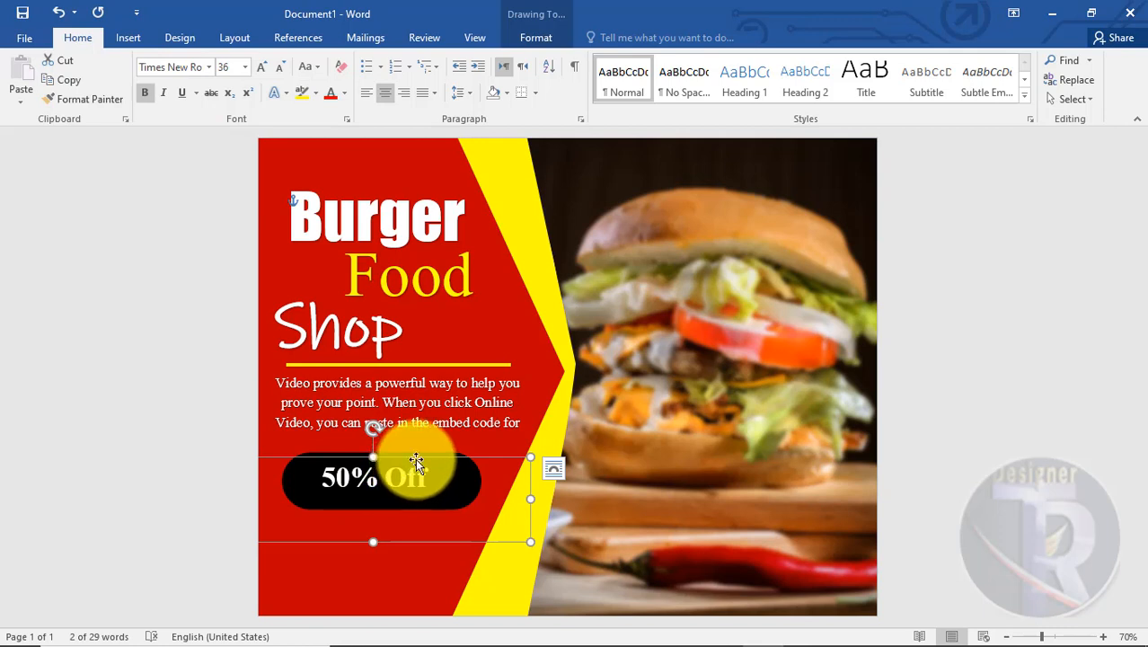
pyautogui.click(257, 69)
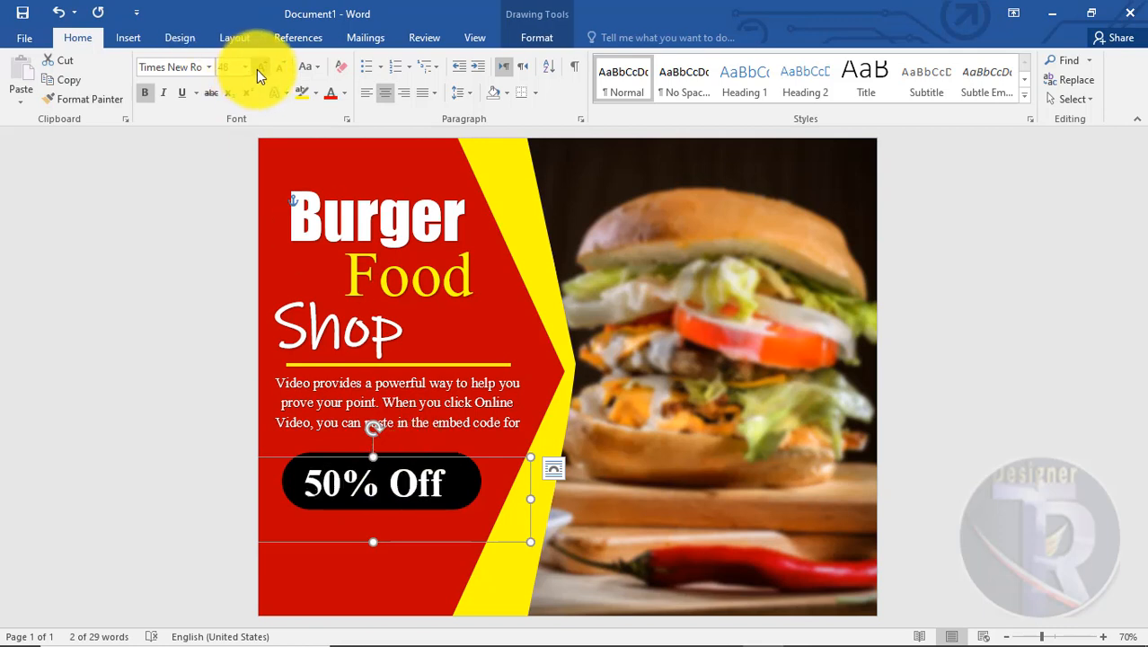
pyautogui.click(257, 69)
pyautogui.click(284, 68)
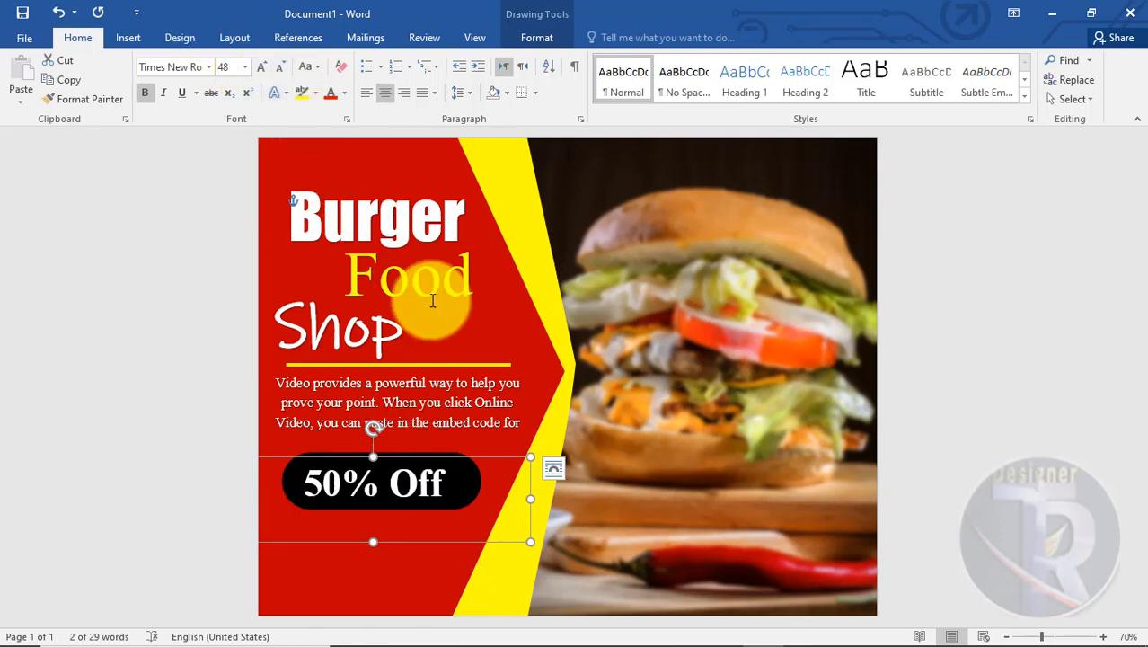
pyautogui.click(869, 470)
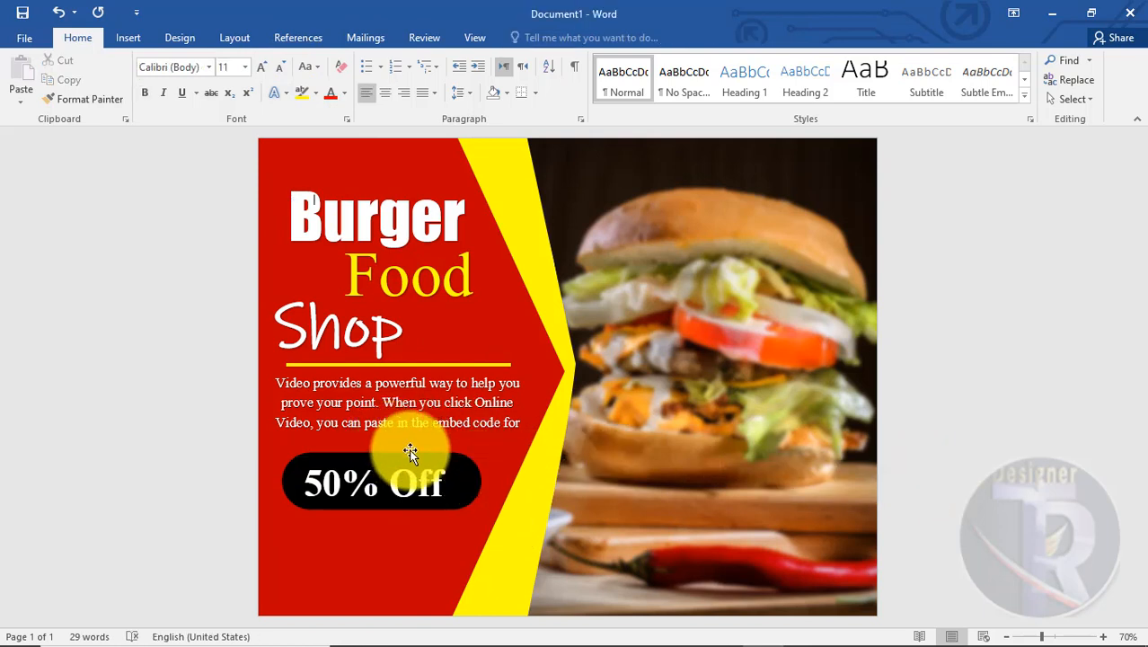
# Apply the largest orange glow variation to the black rounded shape behind "50% Off" and deselect it
pyautogui.click(409, 456)
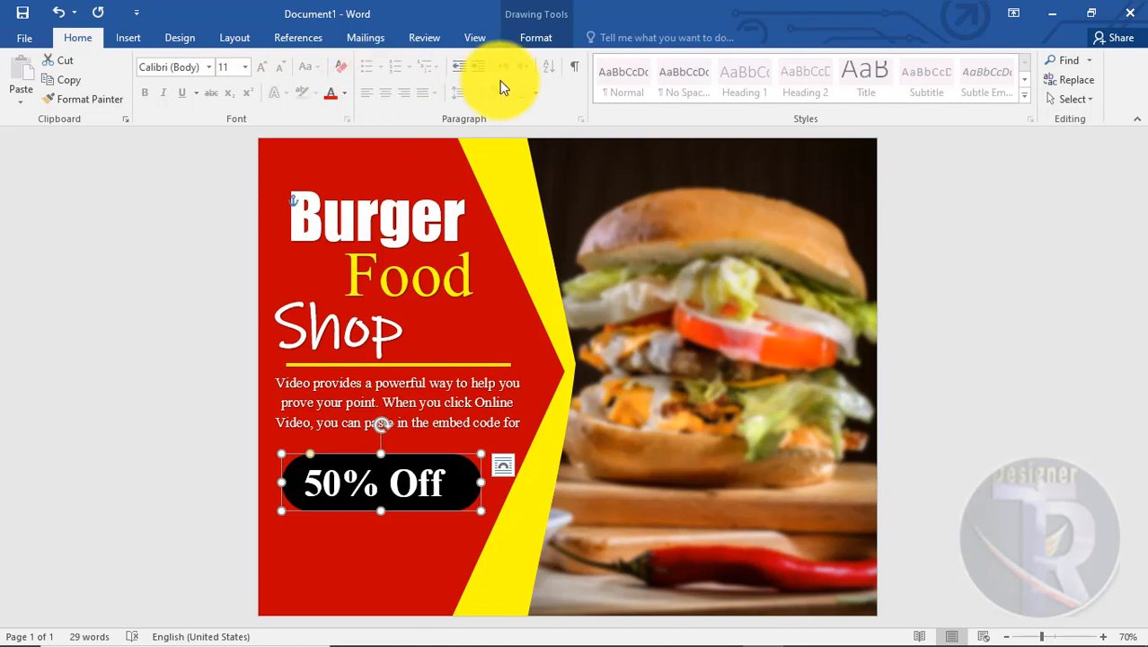
pyautogui.click(523, 40)
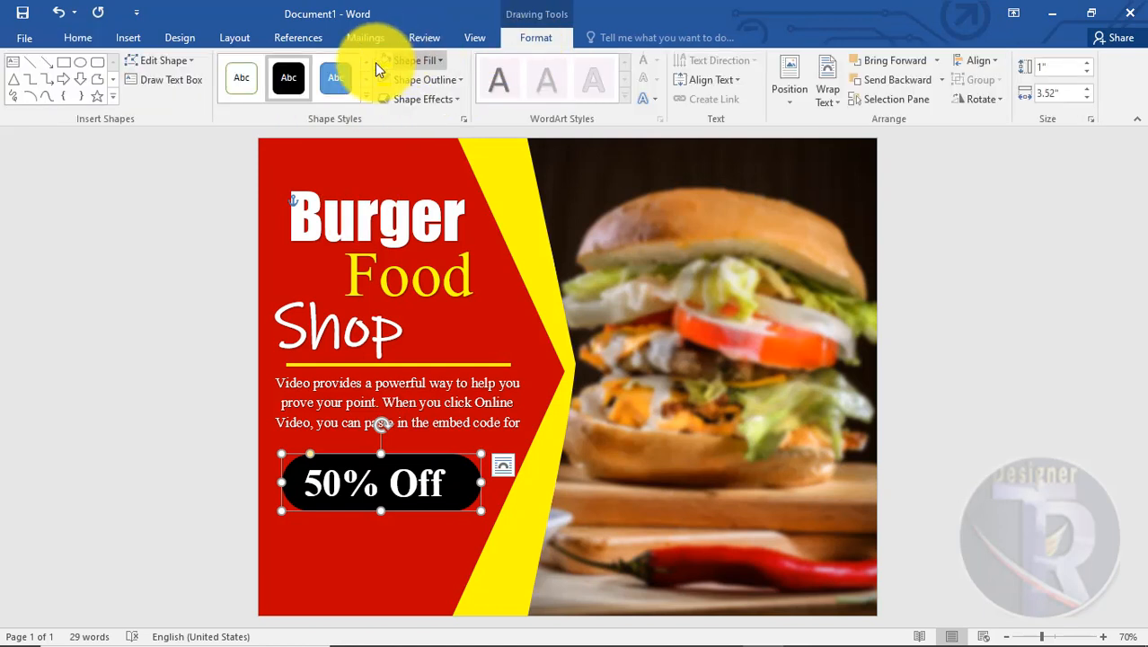
pyautogui.click(444, 99)
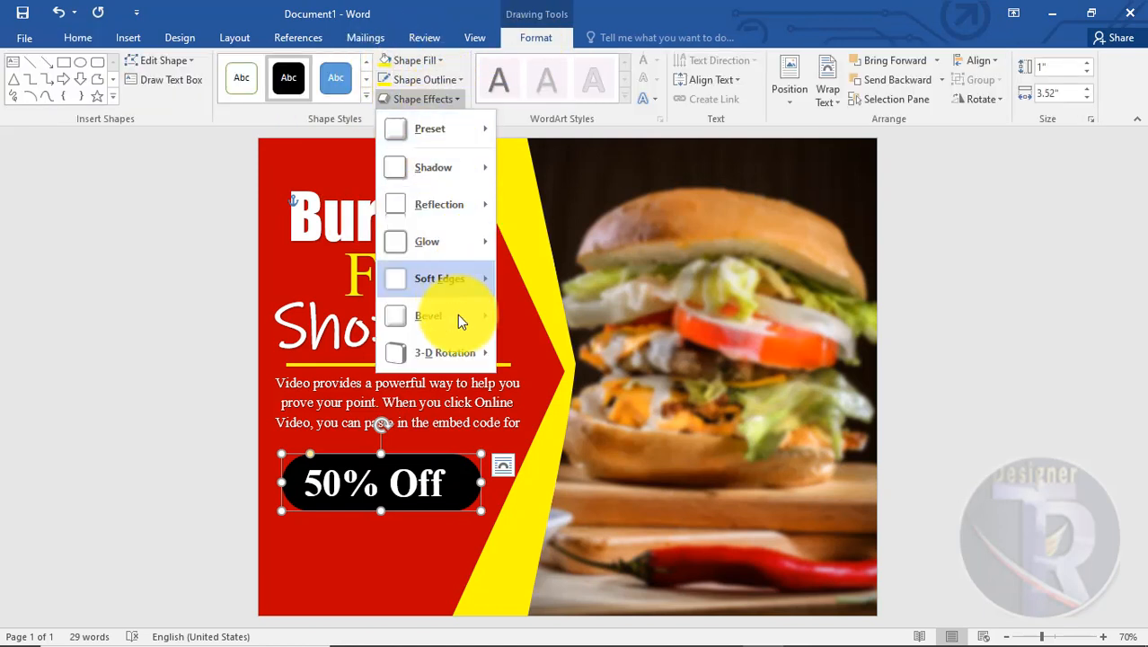
pyautogui.moveTo(436, 232)
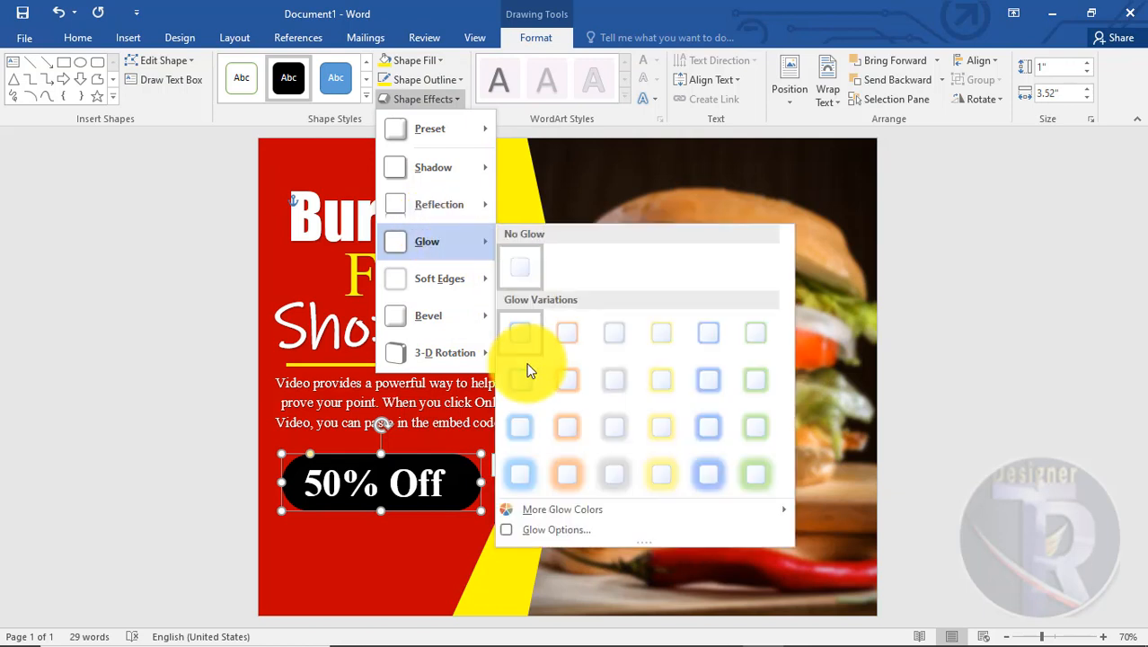
pyautogui.click(557, 466)
pyautogui.click(919, 453)
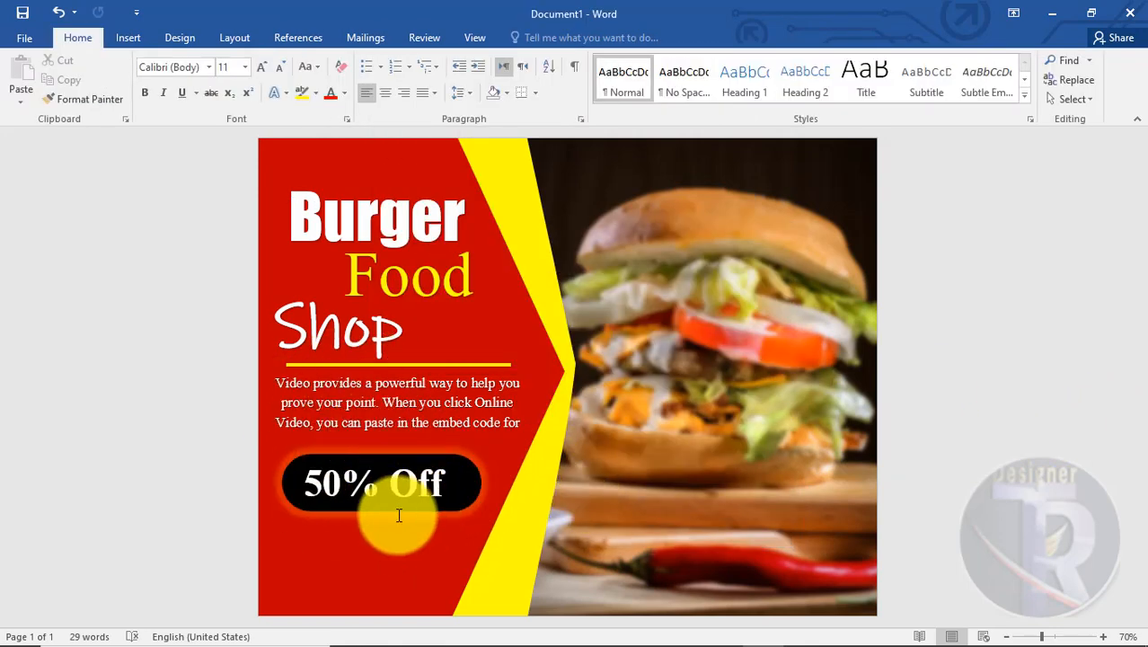
# Search Bing online pictures for "social icon" and filter the results by black
pyautogui.click(132, 39)
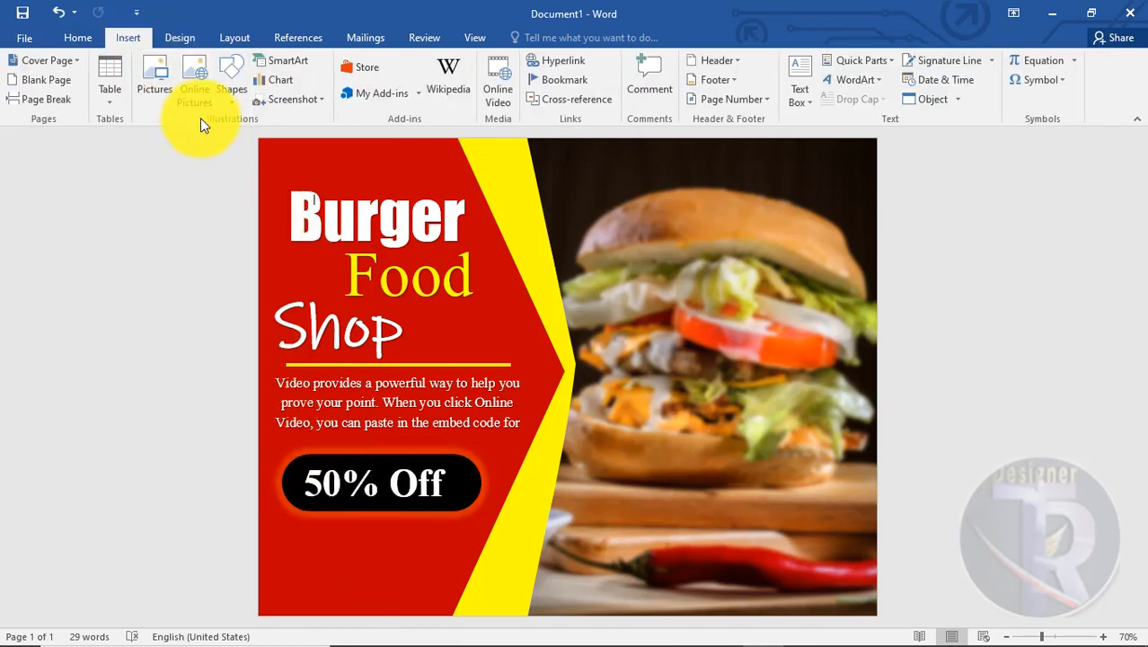
pyautogui.click(203, 95)
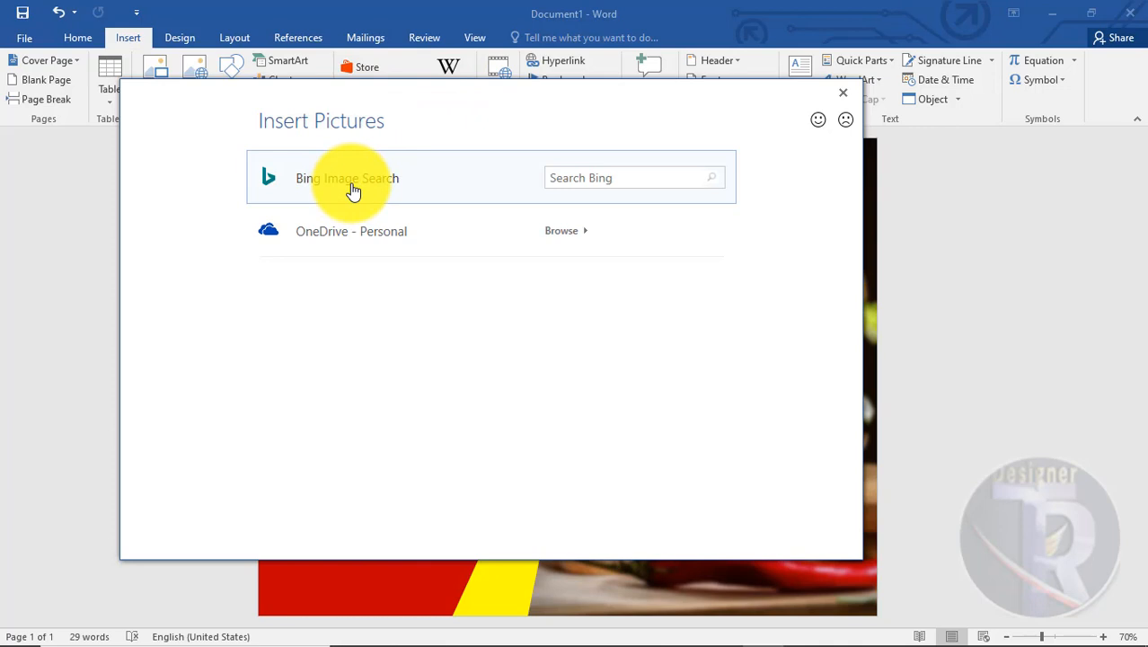
pyautogui.click(353, 192)
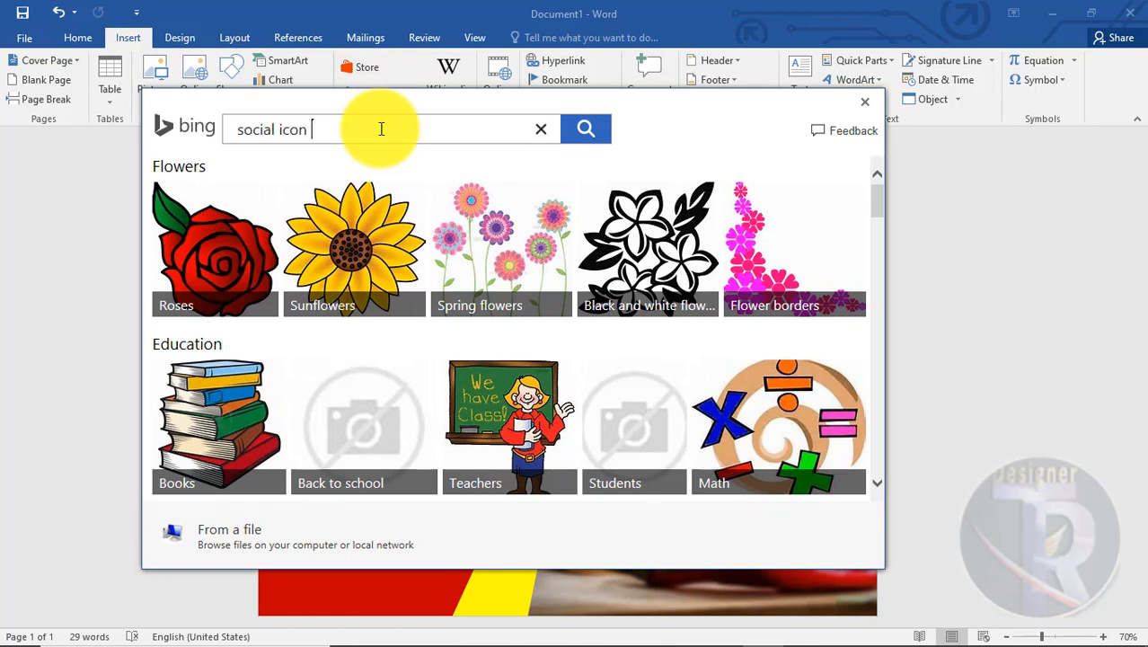
pyautogui.press('Return')
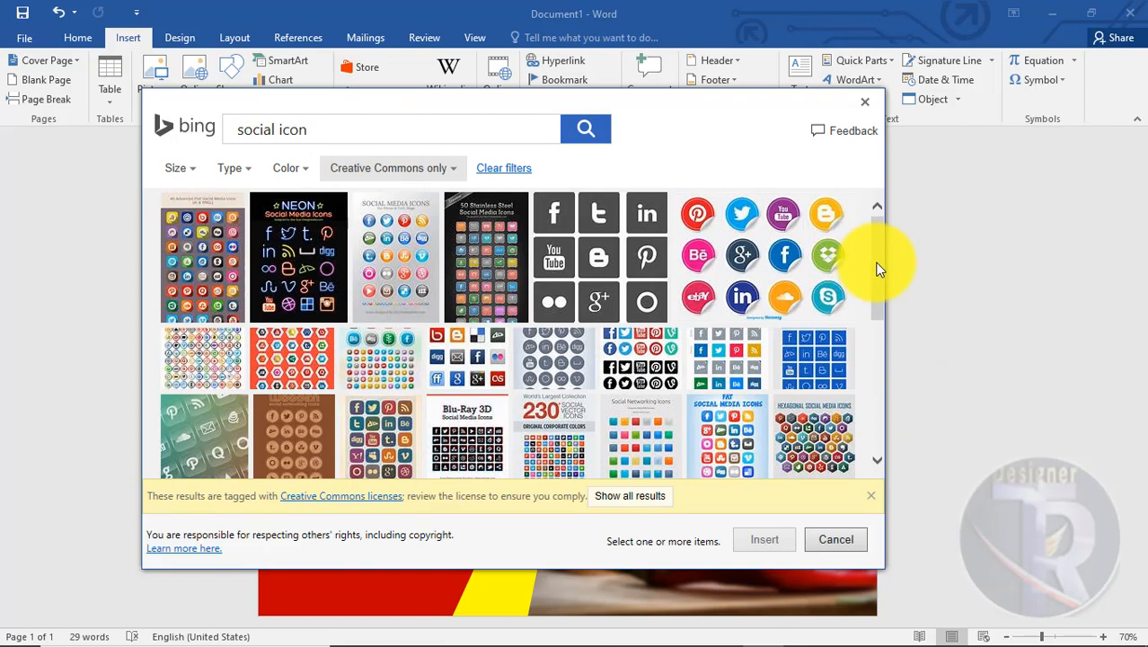
pyautogui.moveTo(872, 264)
pyautogui.mouseDown()
pyautogui.moveTo(884, 384)
pyautogui.moveTo(871, 244)
pyautogui.mouseUp()
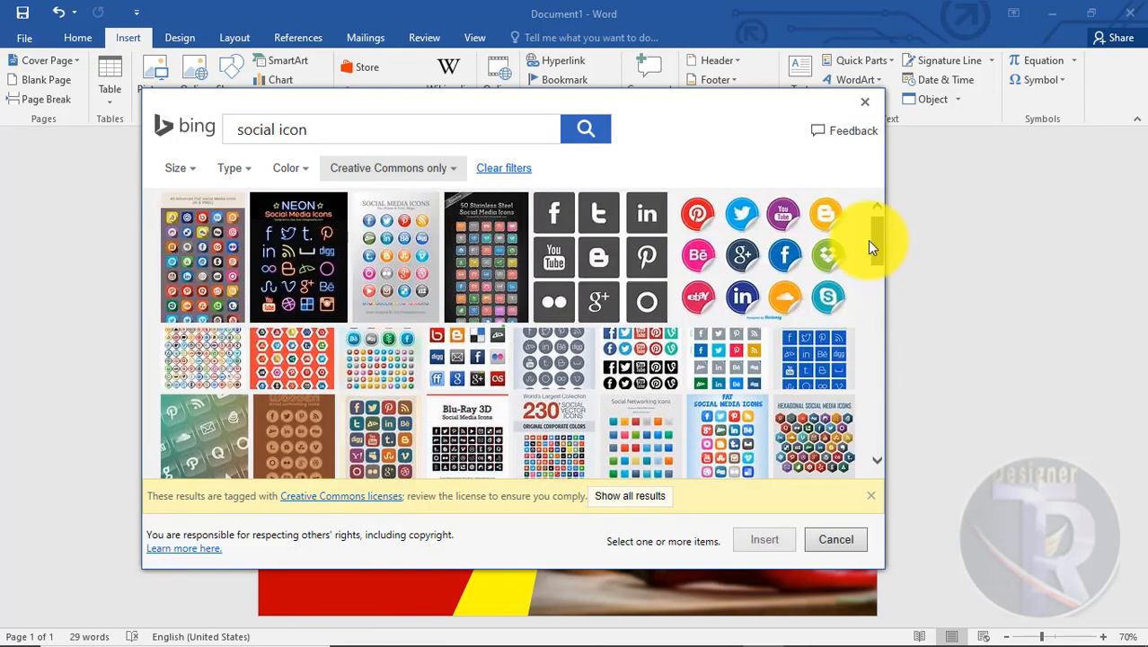
pyautogui.click(306, 171)
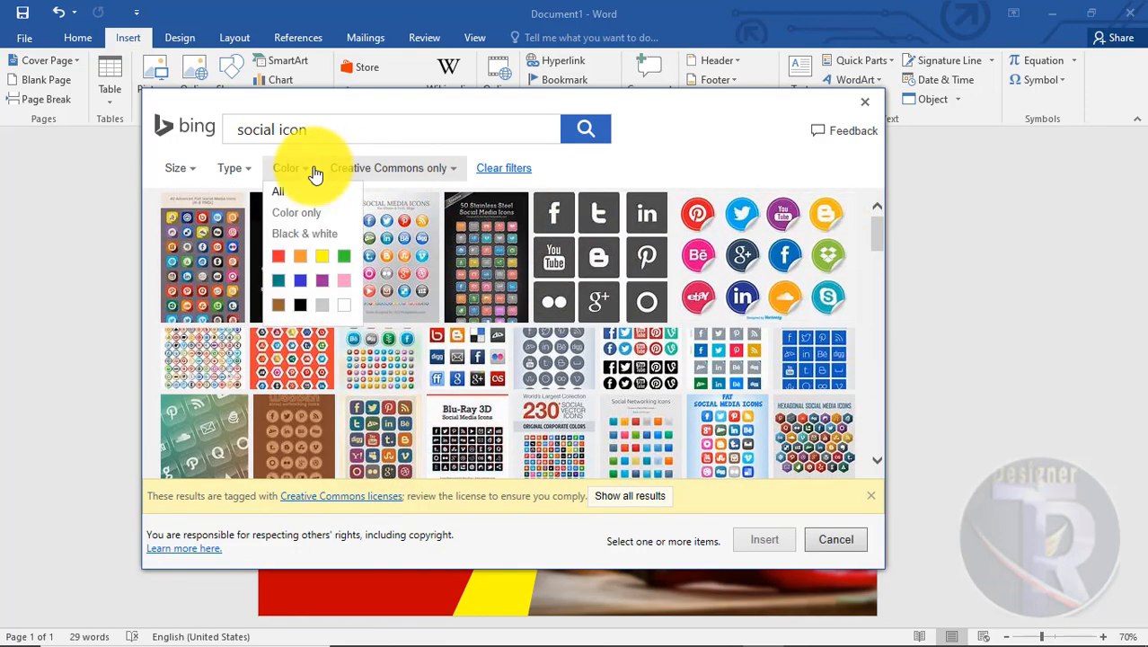
pyautogui.click(299, 306)
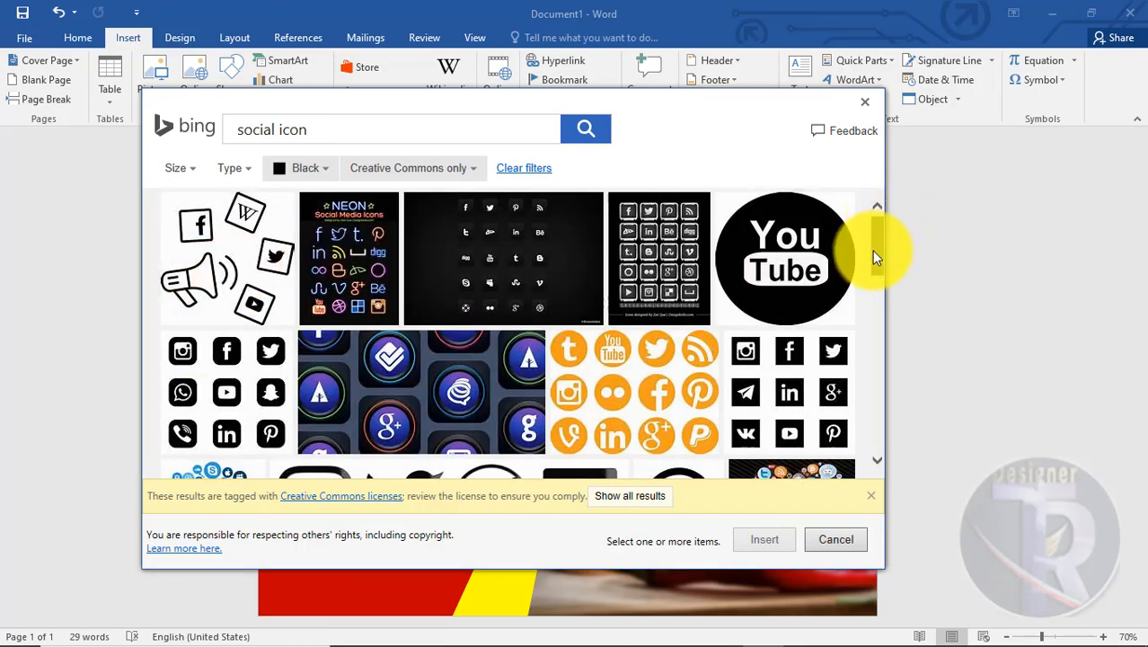
# Insert the picture of nine rounded black social icons, set it In Front of Text and move it over the burger photo
pyautogui.moveTo(871, 251)
pyautogui.mouseDown()
pyautogui.moveTo(873, 319)
pyautogui.moveTo(862, 236)
pyautogui.mouseUp()
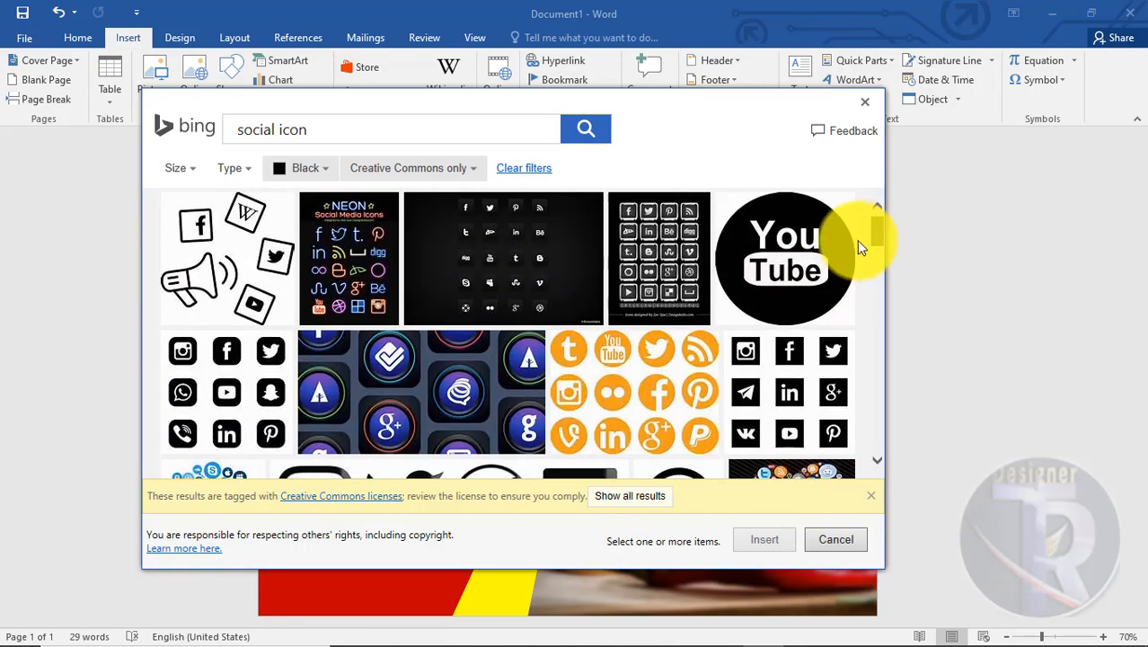
pyautogui.click(193, 392)
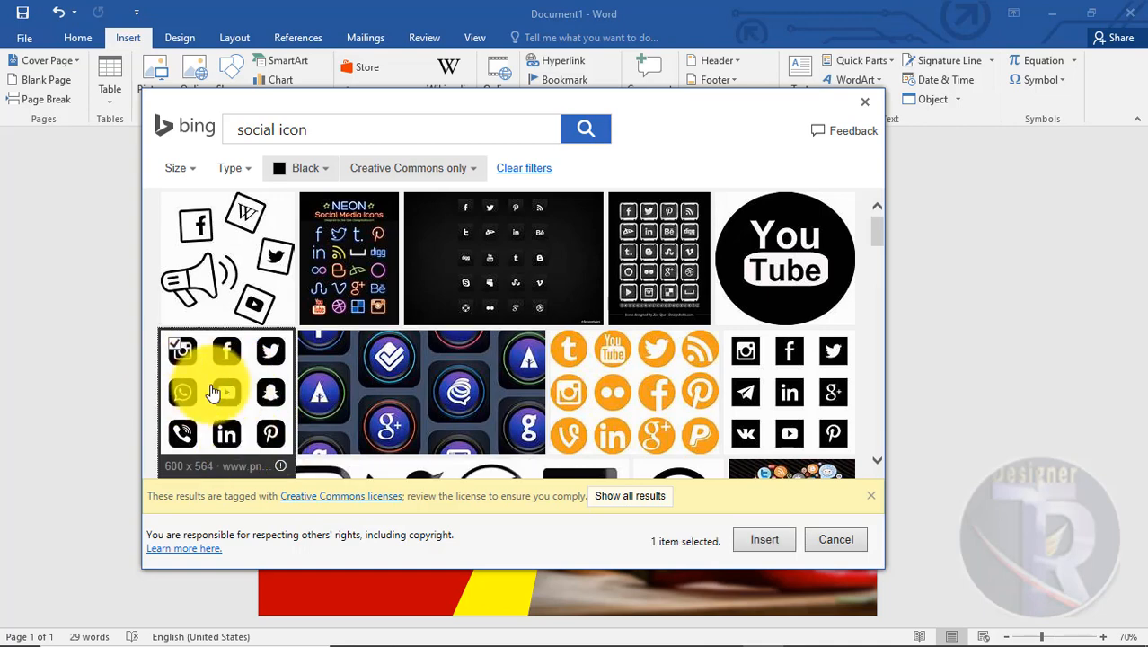
pyautogui.click(765, 539)
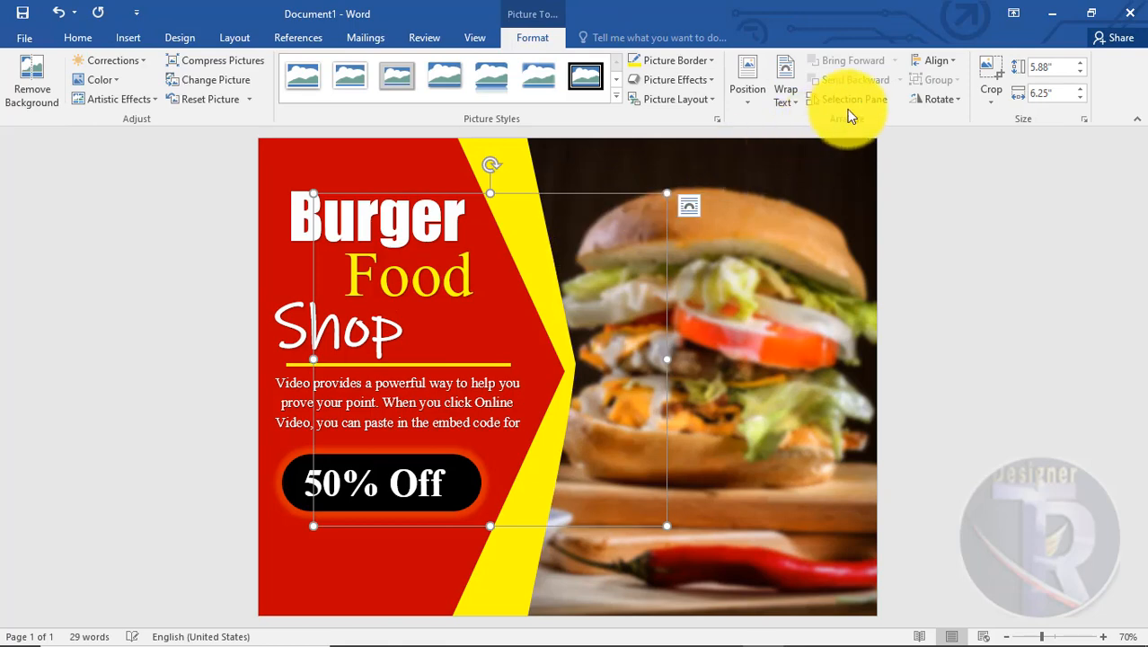
pyautogui.click(788, 101)
pyautogui.click(806, 242)
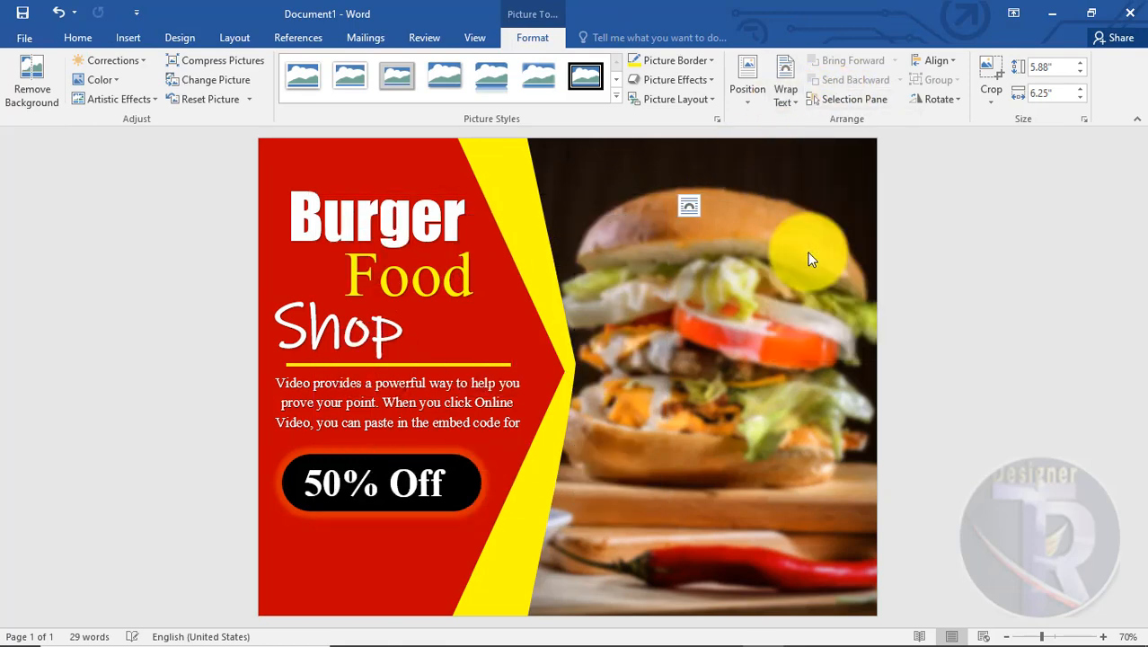
pyautogui.moveTo(558, 247); pyautogui.dragTo(739, 248)
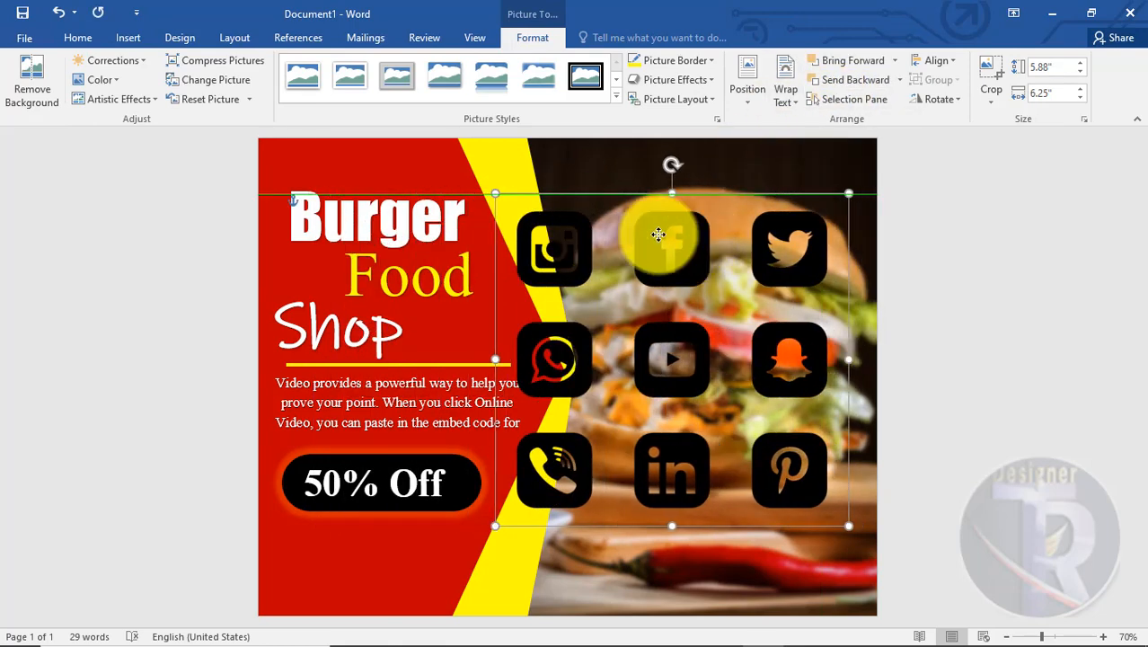
# Crop the icon picture to its top row with the Instagram, Facebook and Twitter icons, about 1.85" high
pyautogui.click(989, 88)
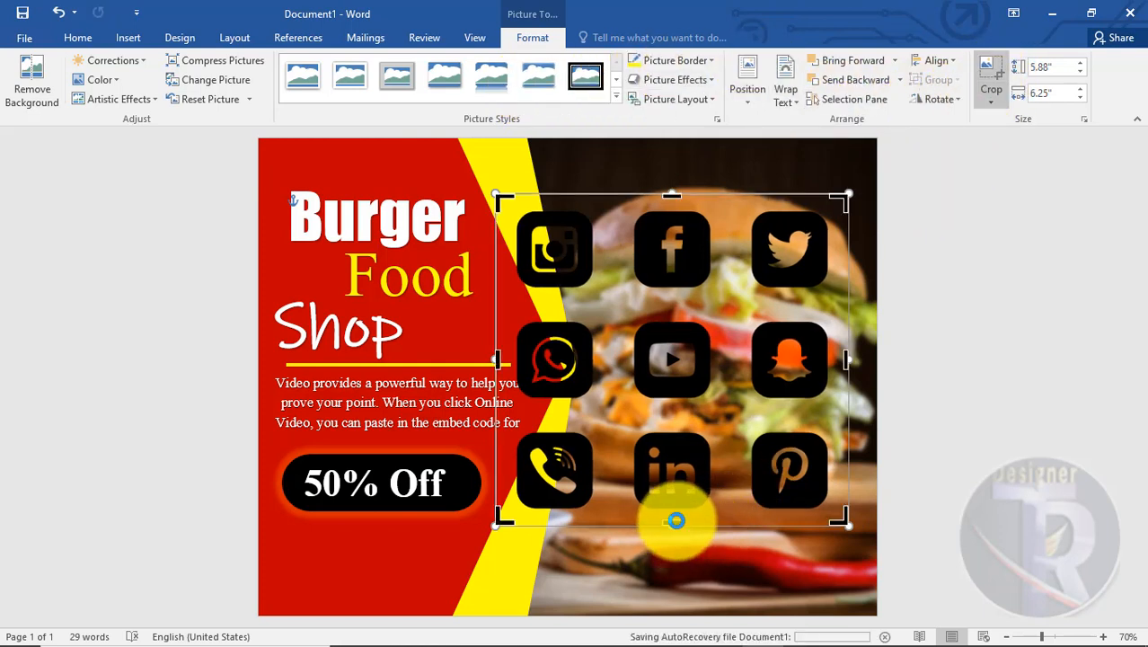
pyautogui.moveTo(675, 519); pyautogui.dragTo(666, 300)
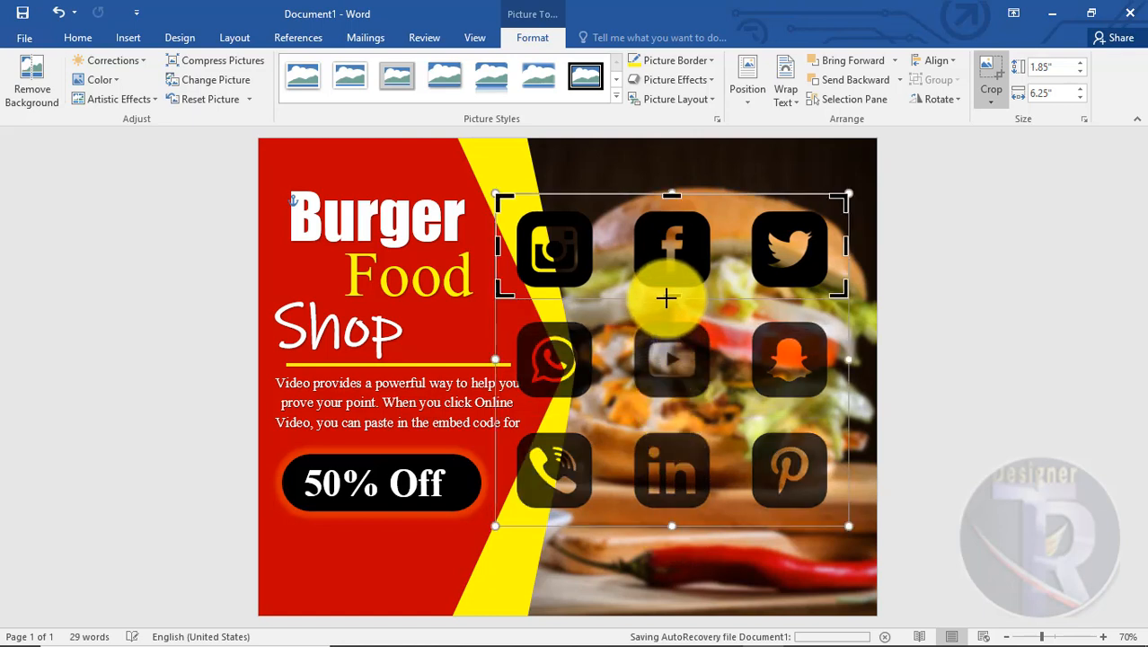
pyautogui.click(992, 72)
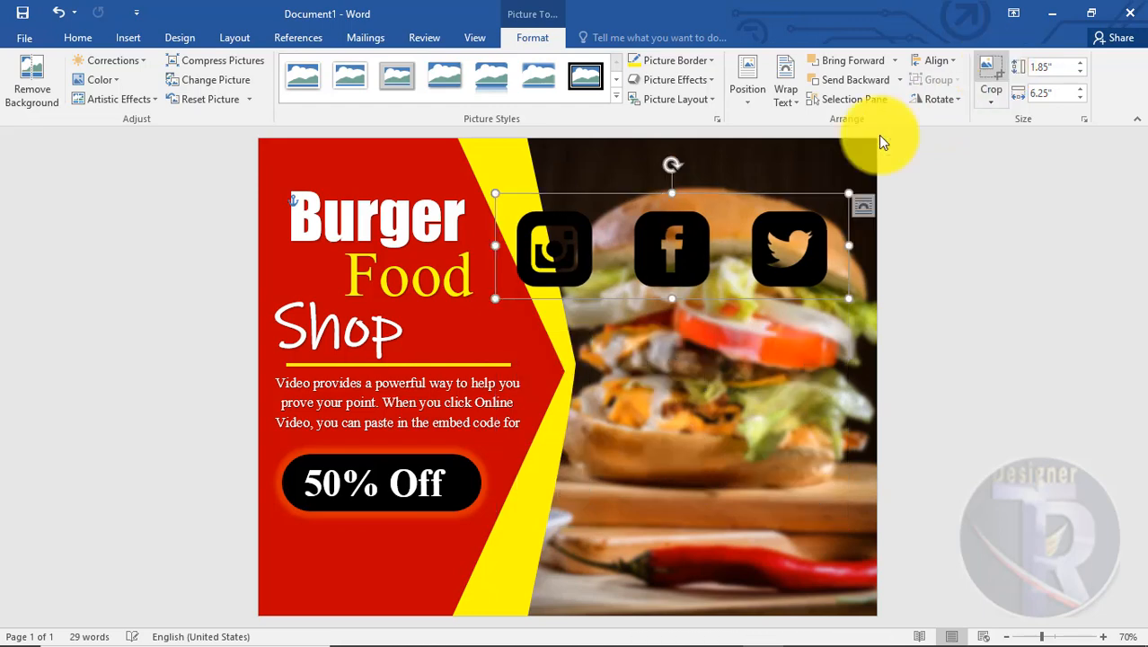
# Shrink the icon row to about 0.85" by 2.87" and place it on the red area below the "50% Off" badge
pyautogui.moveTo(667, 256); pyautogui.dragTo(441, 590)
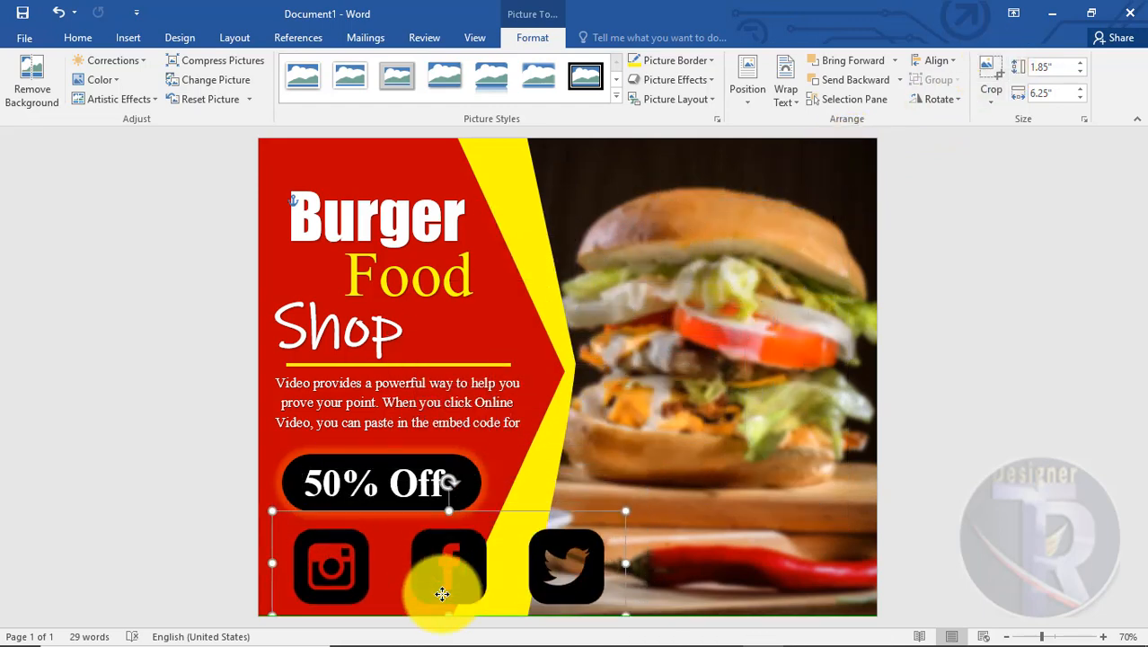
pyautogui.moveTo(585, 607); pyautogui.dragTo(328, 553)
pyautogui.moveTo(401, 538); pyautogui.dragTo(406, 582)
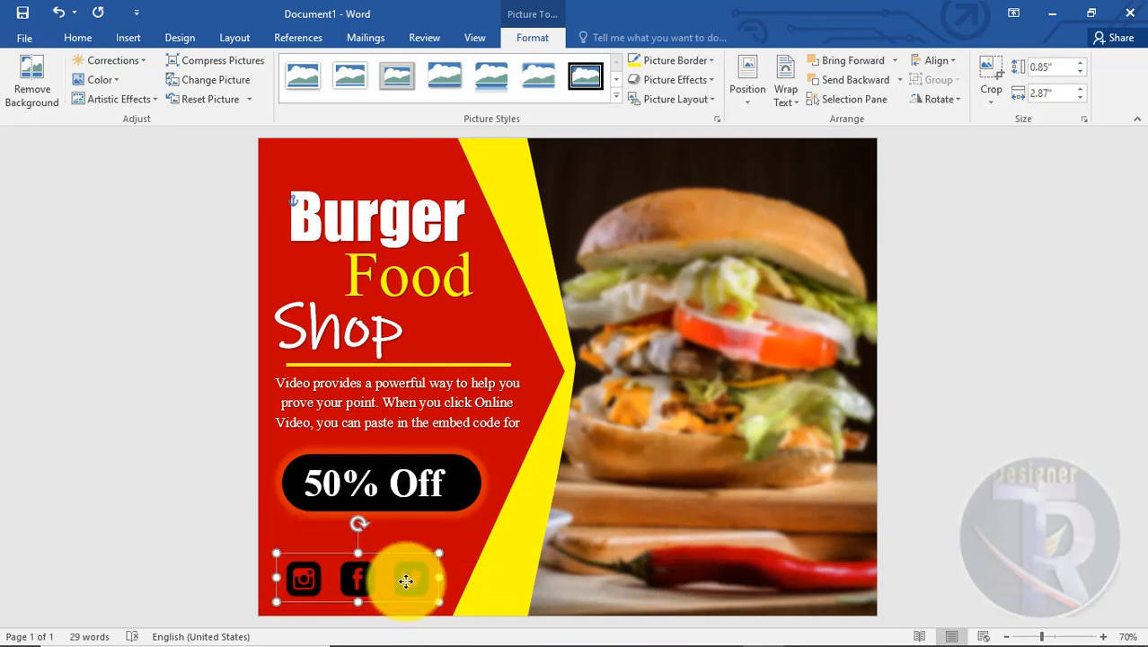
# Recolor the social icon row in light gold, apply the largest orange glow variation and deselect it
pyautogui.click(112, 81)
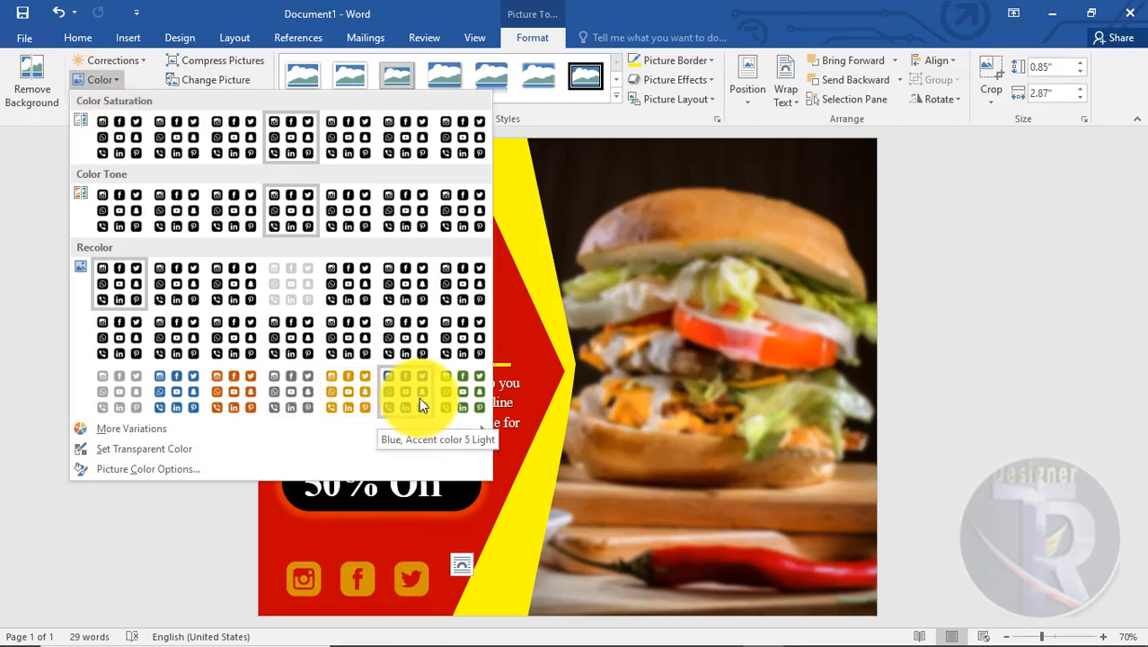
pyautogui.click(343, 400)
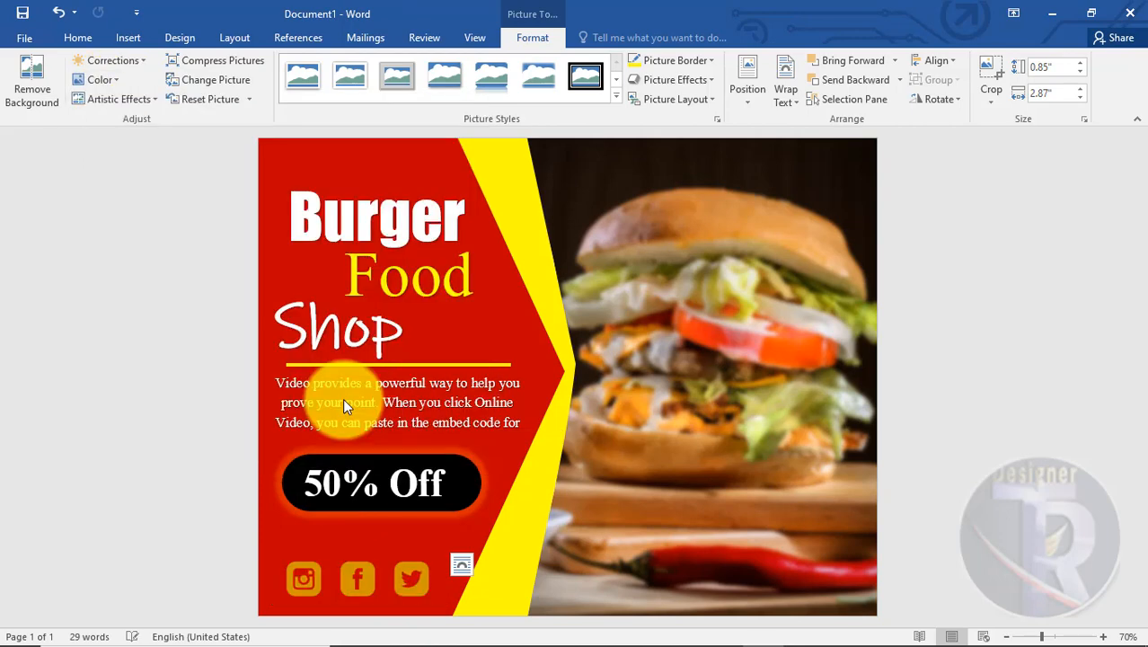
pyautogui.click(671, 79)
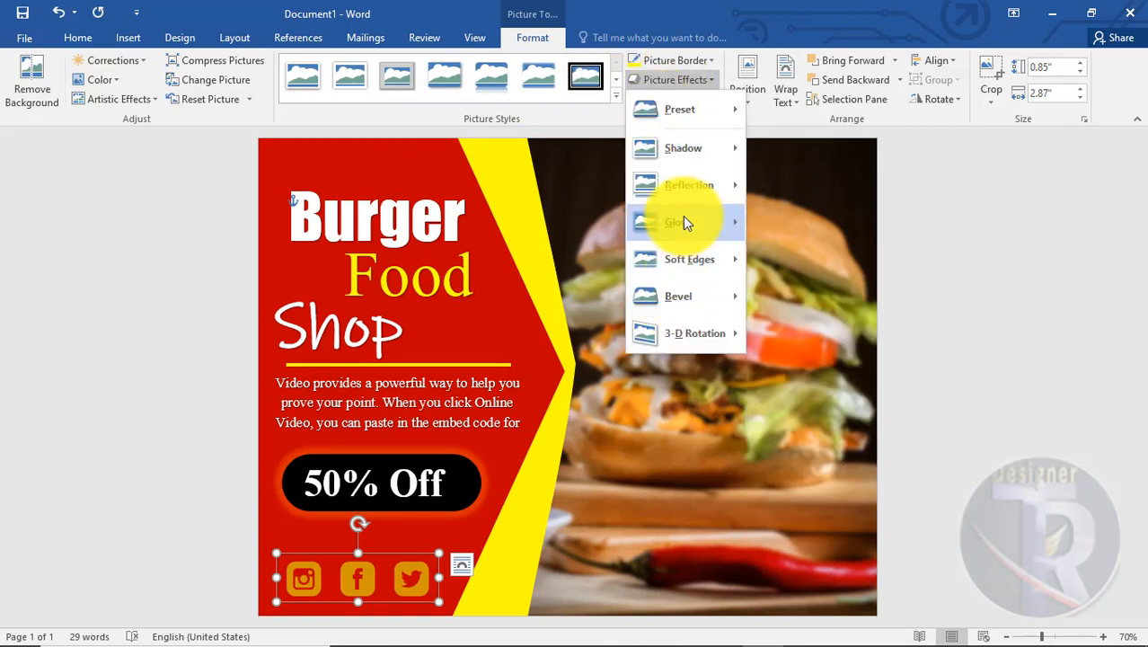
pyautogui.moveTo(691, 221)
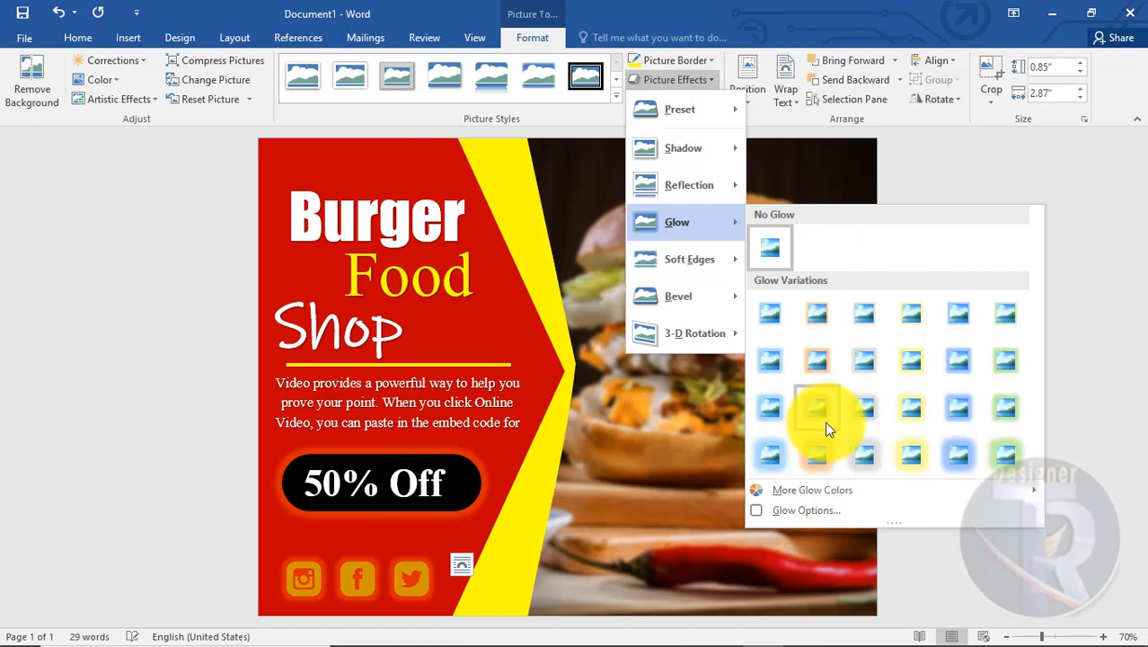
pyautogui.click(828, 449)
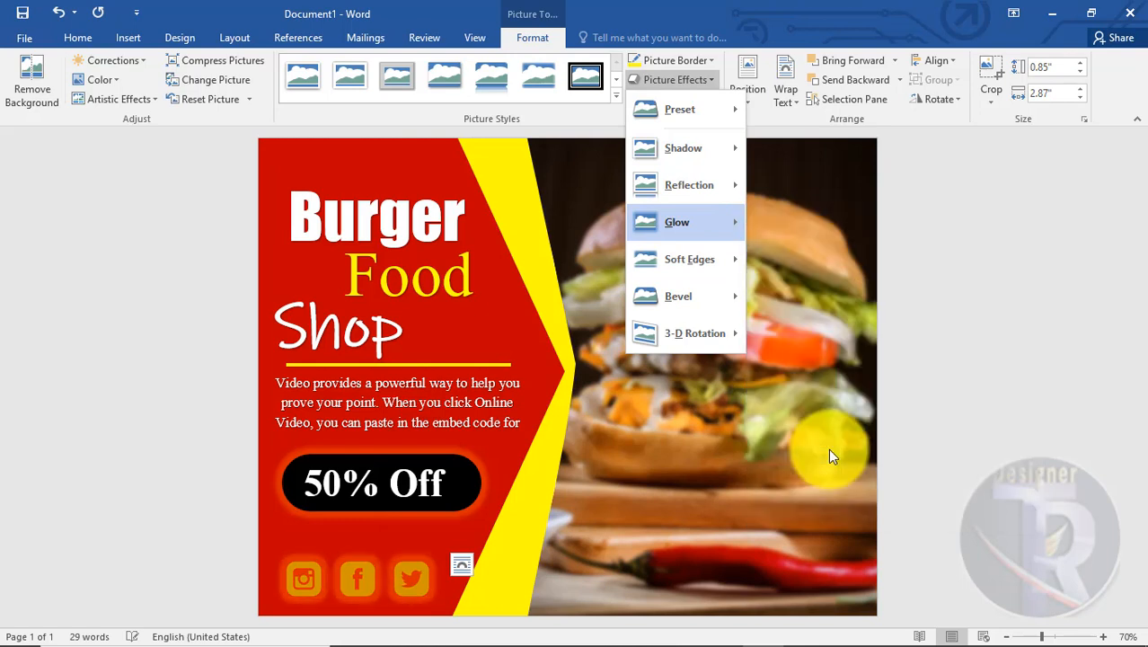
pyautogui.click(1015, 462)
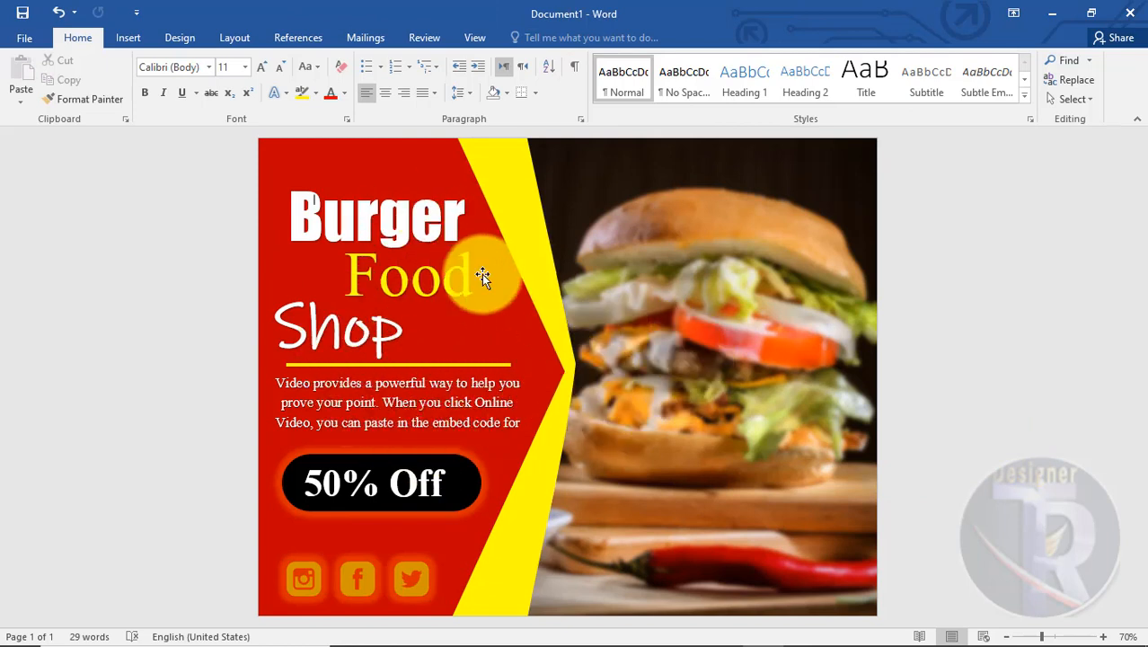
# Draw a circle about 1.42" in diameter over the tip of the yellow chevron at the photo's edge
pyautogui.click(140, 42)
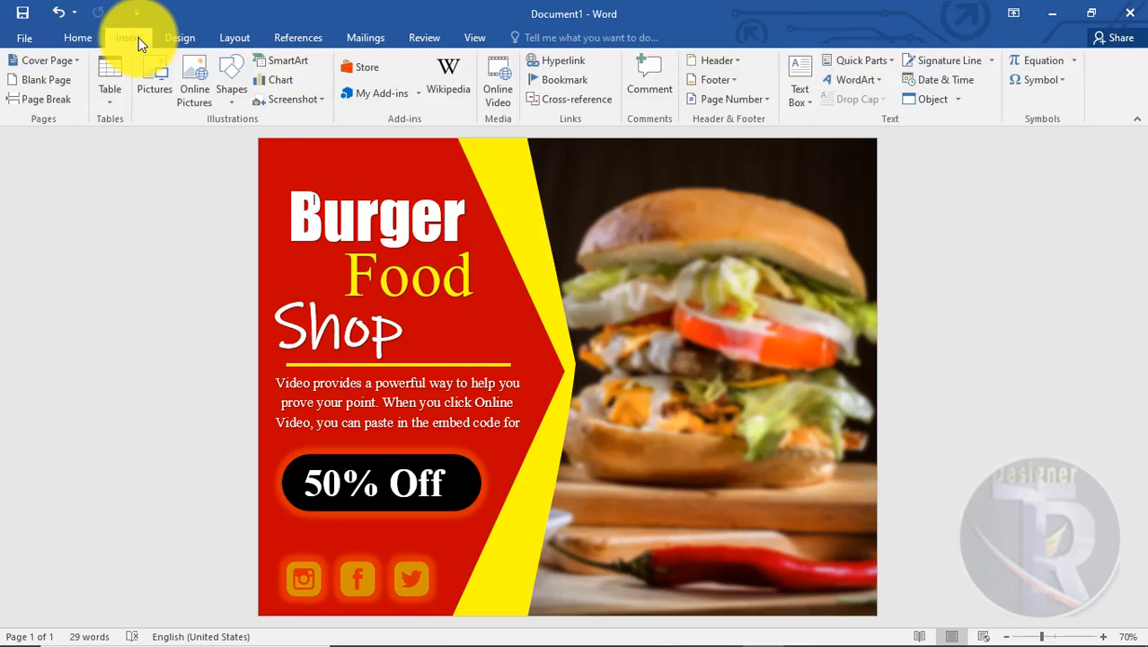
pyautogui.click(230, 87)
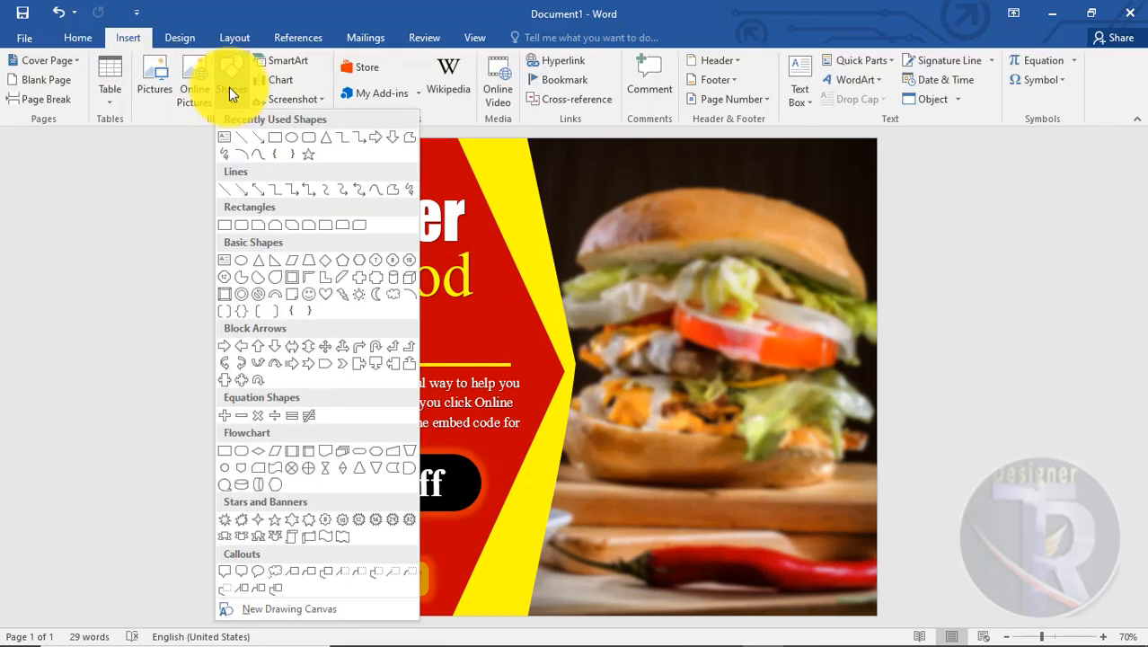
pyautogui.click(265, 156)
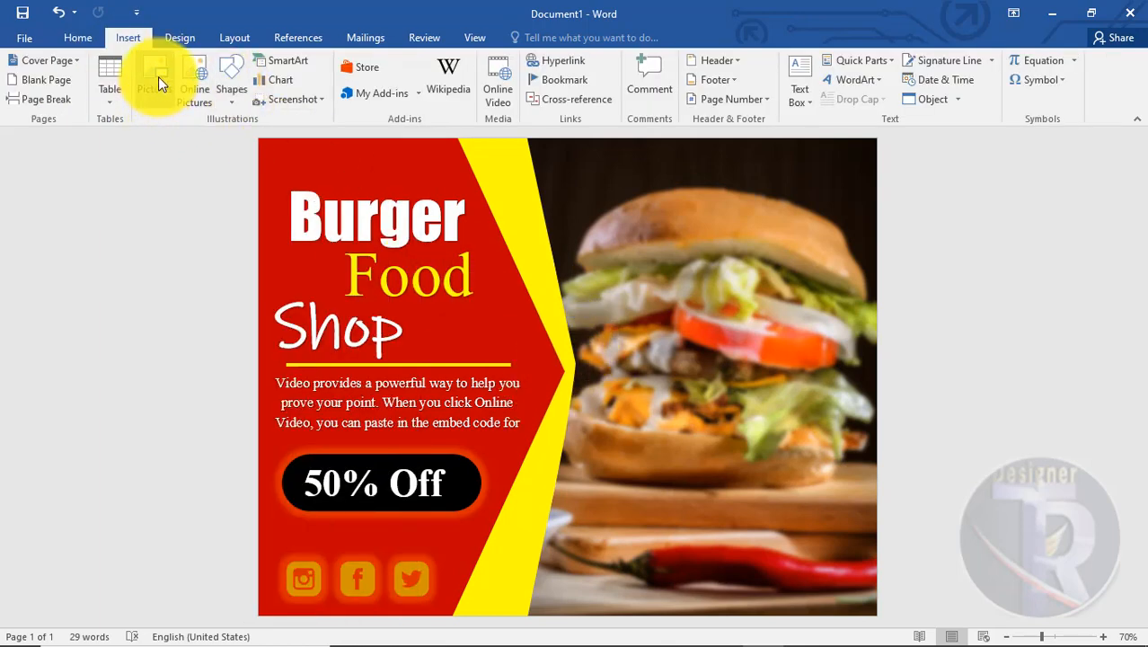
pyautogui.click(237, 101)
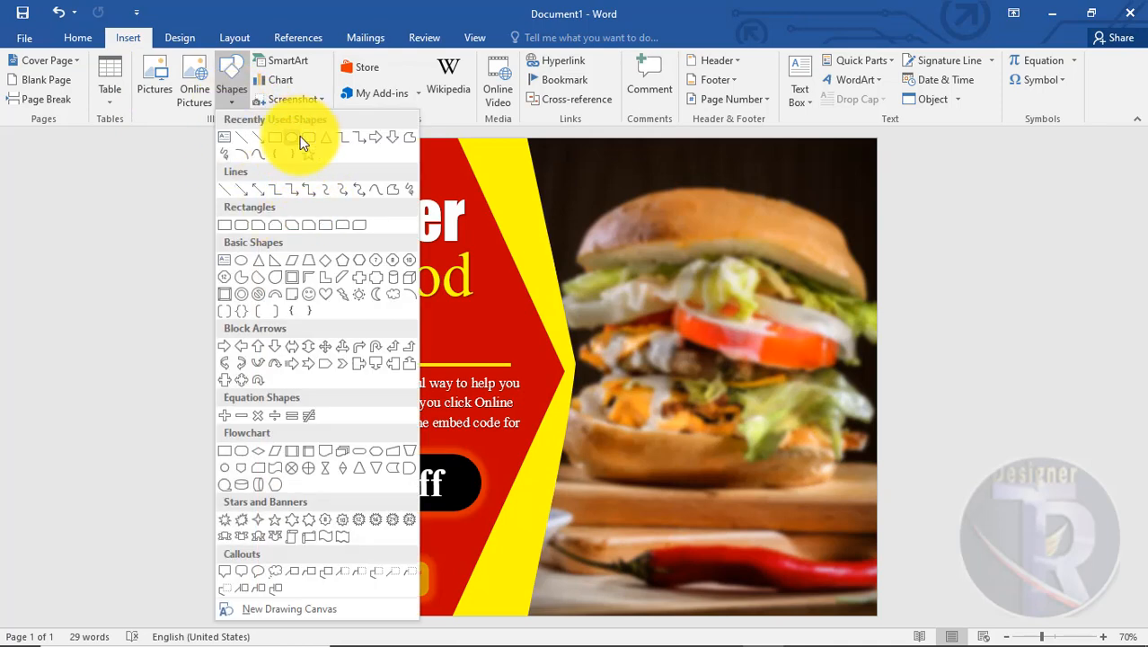
pyautogui.click(302, 140)
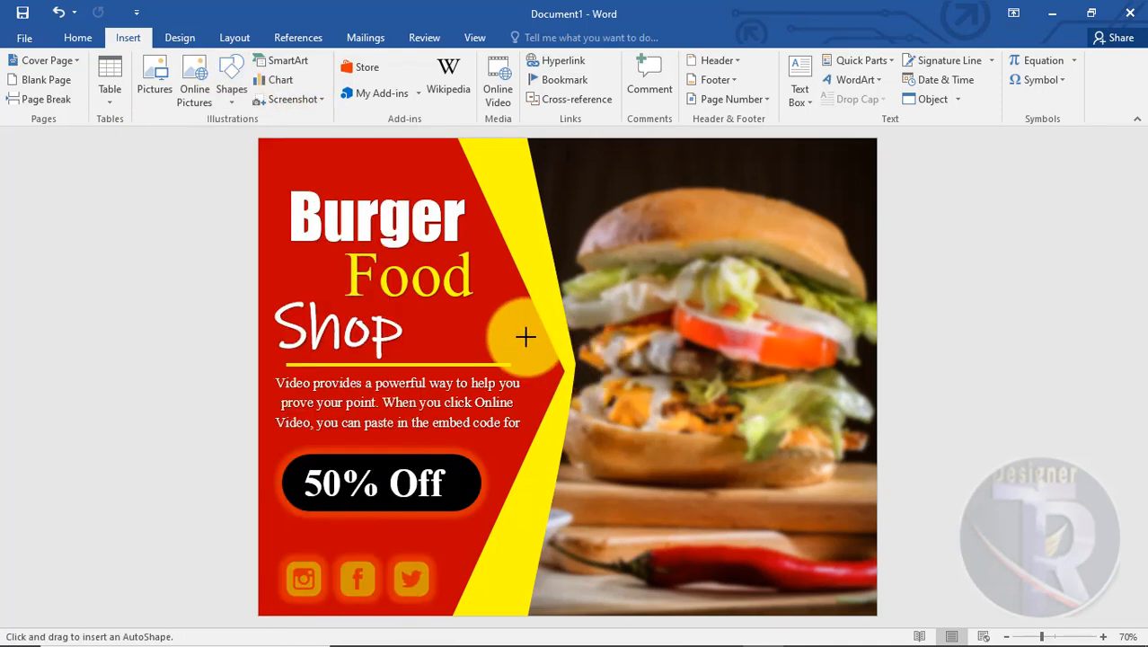
pyautogui.moveTo(525, 336)
pyautogui.mouseDown()
pyautogui.moveTo(607, 417)
pyautogui.moveTo(575, 372)
pyautogui.mouseUp()
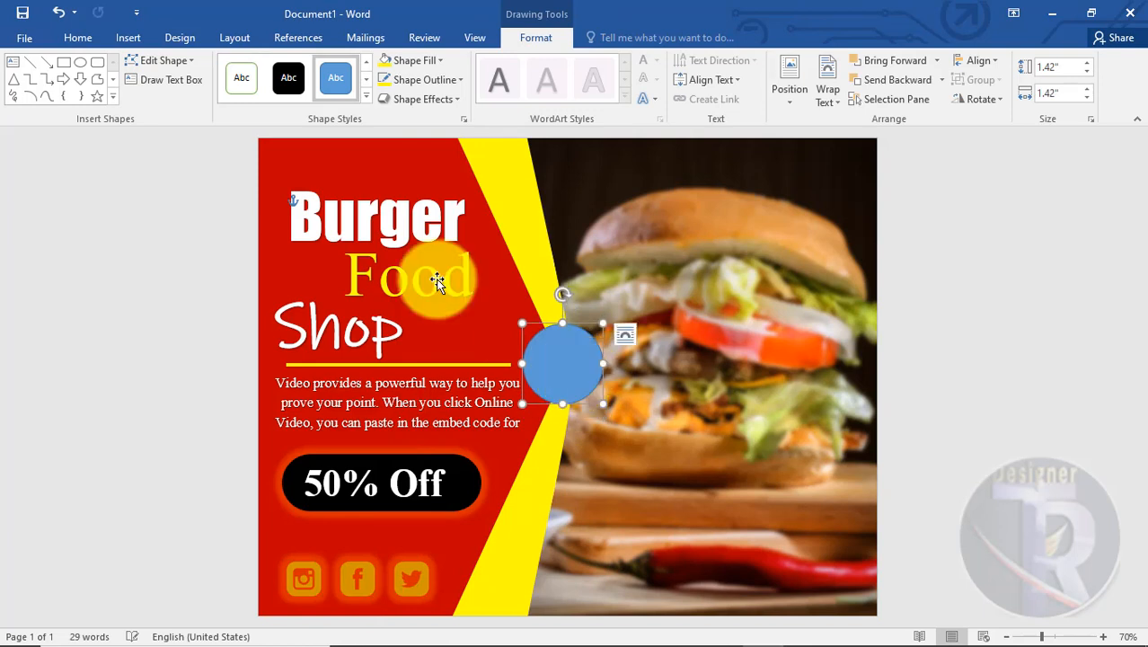
# Fill the circle with dark red and give it a thick yellow outline
pyautogui.click(422, 61)
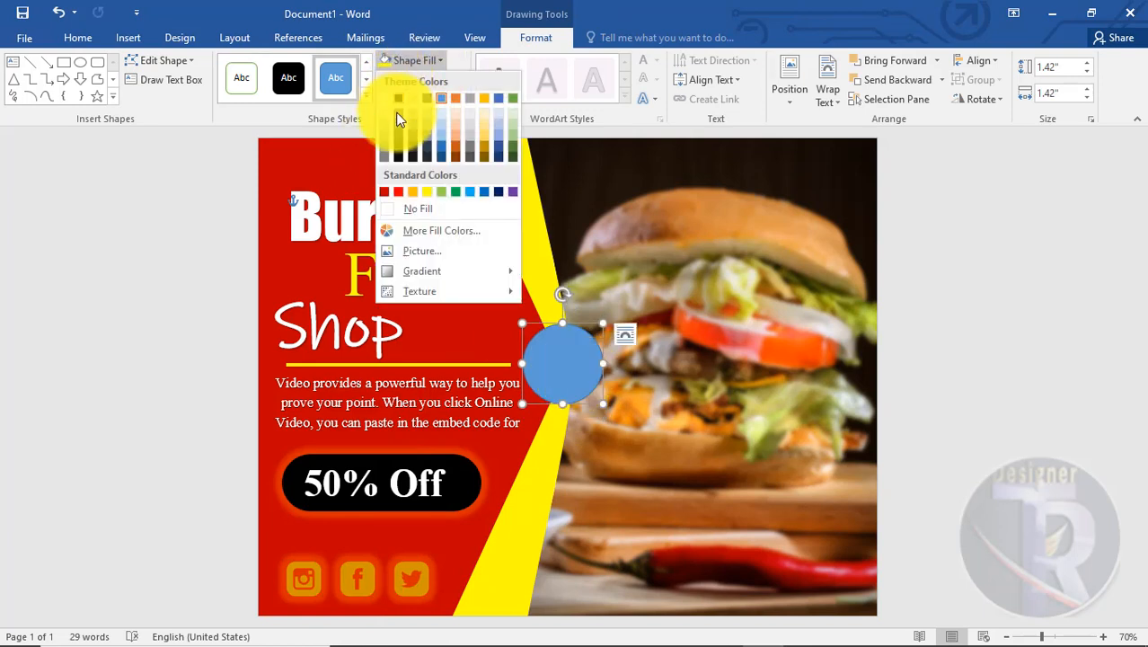
pyautogui.click(385, 192)
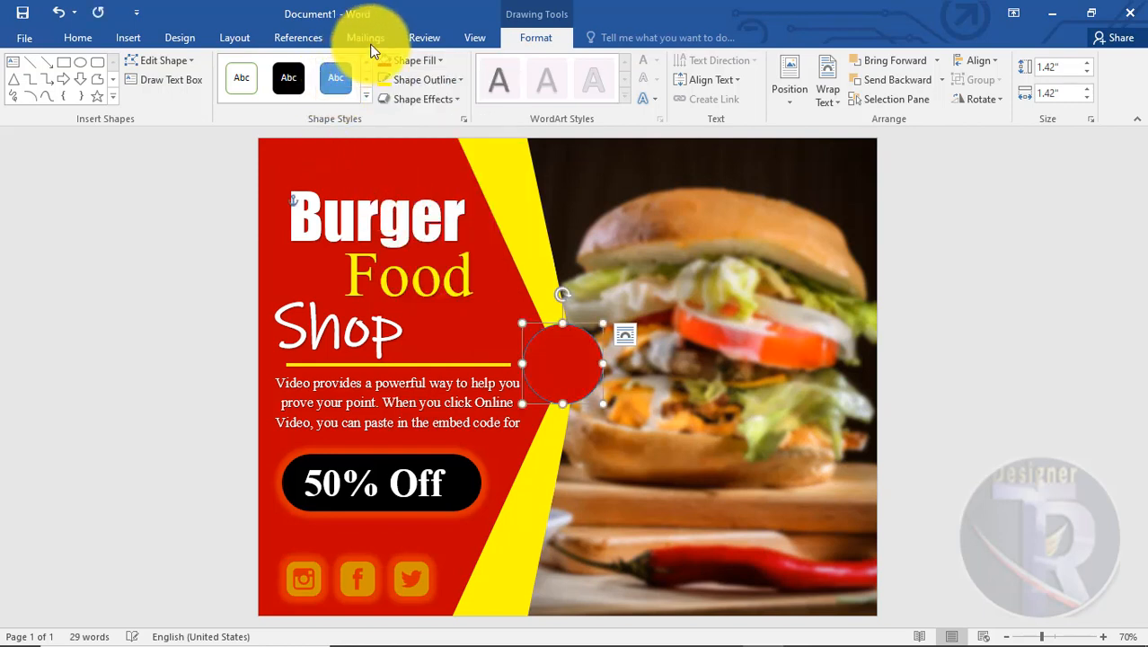
pyautogui.click(439, 81)
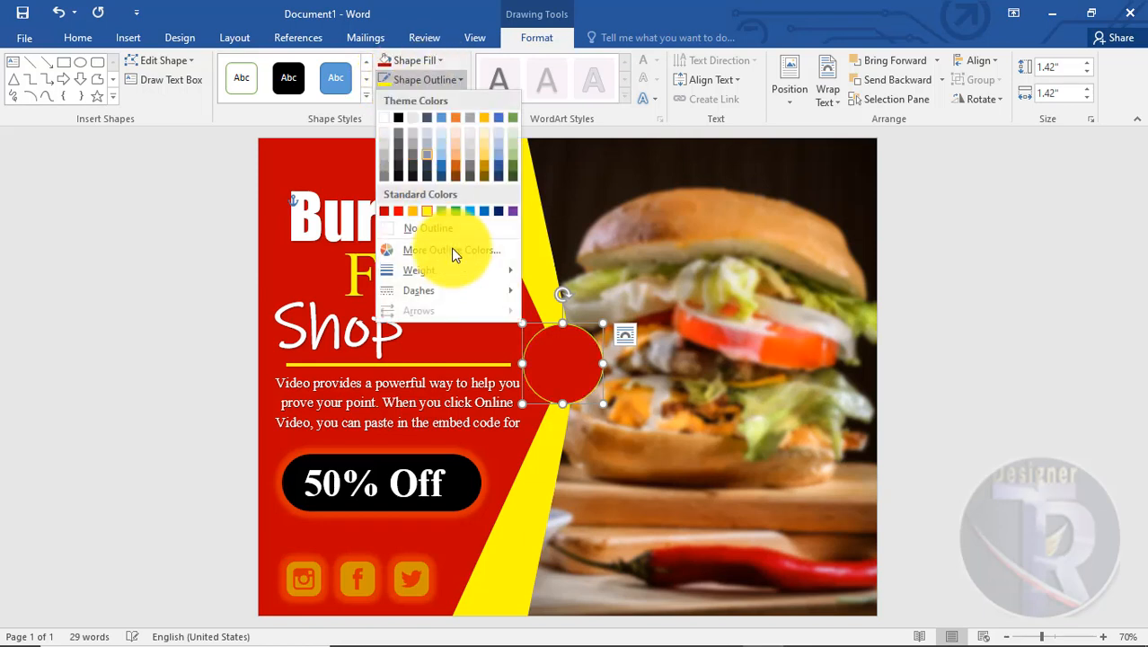
pyautogui.moveTo(441, 272)
pyautogui.click(586, 418)
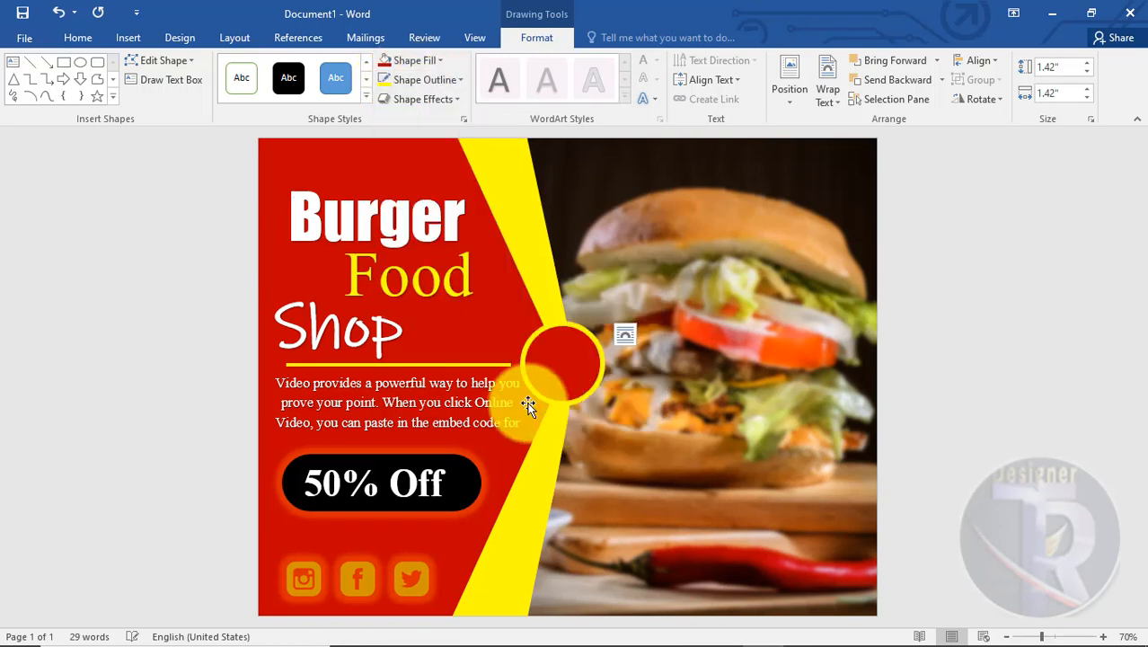
# Change the red circle's yellow outline to a dashed line style and deselect it
pyautogui.click(402, 85)
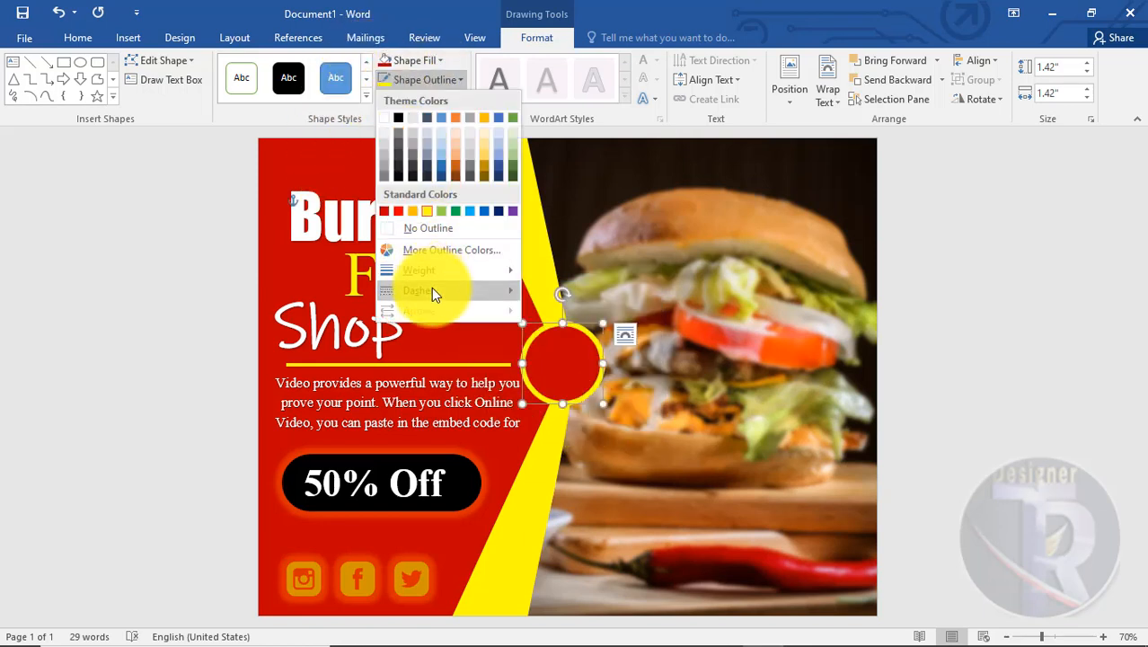
pyautogui.moveTo(431, 289)
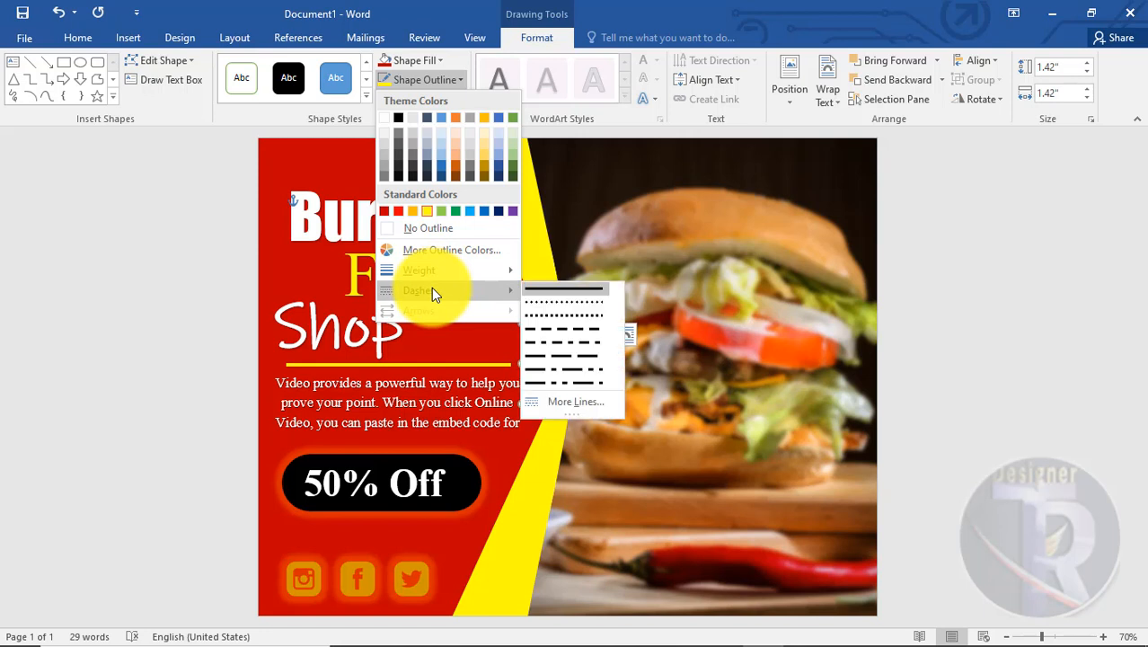
pyautogui.click(564, 318)
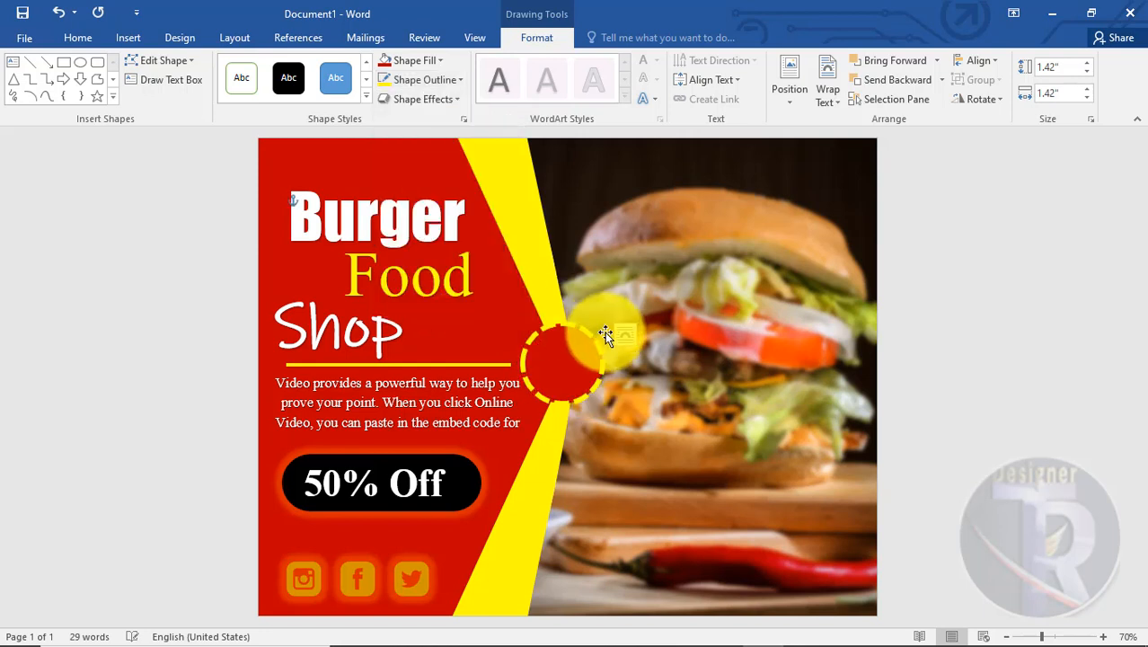
pyautogui.click(916, 335)
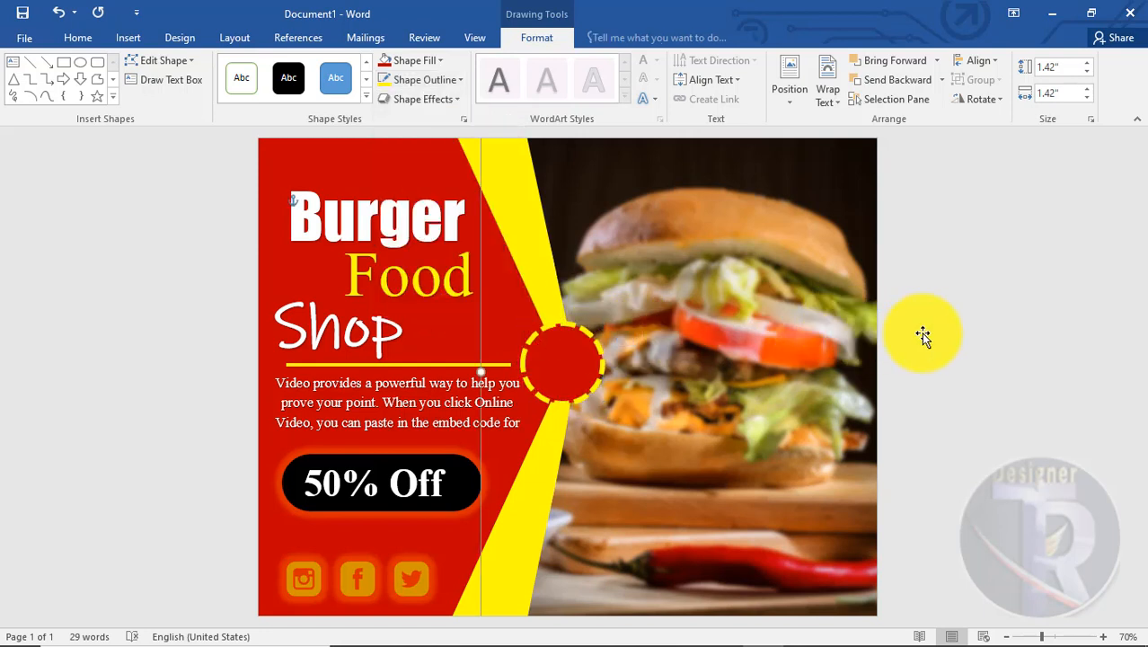
# Shrink the dashed circle to about 0.94" in diameter and recentre it on the tip of the yellow chevron
pyautogui.click(564, 365)
pyautogui.moveTo(598, 397); pyautogui.dragTo(556, 370)
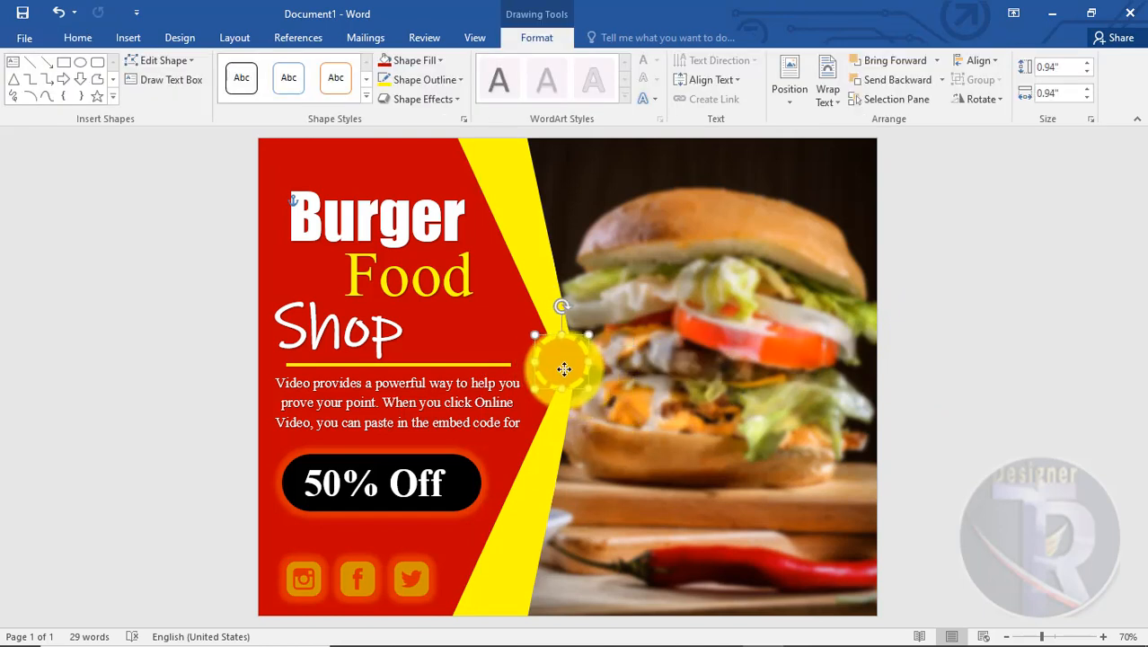
pyautogui.click(966, 432)
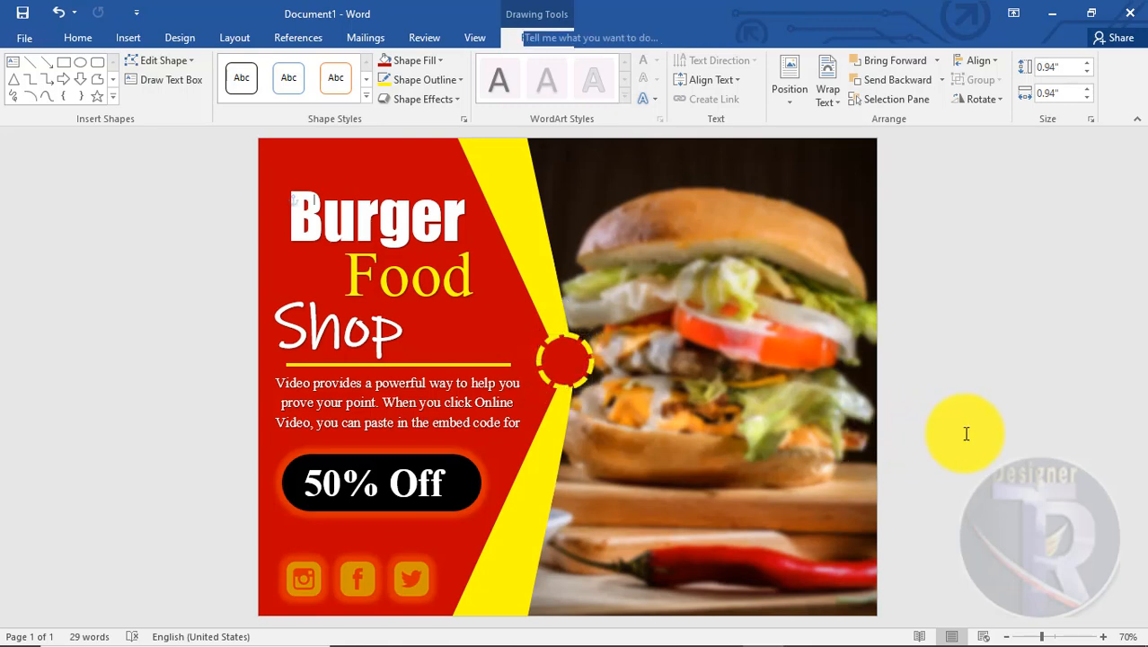
# Copy the white paragraph text box onto the bottom of the burger photo and enlarge it to about 1.52" by 6.09"
pyautogui.click(505, 382)
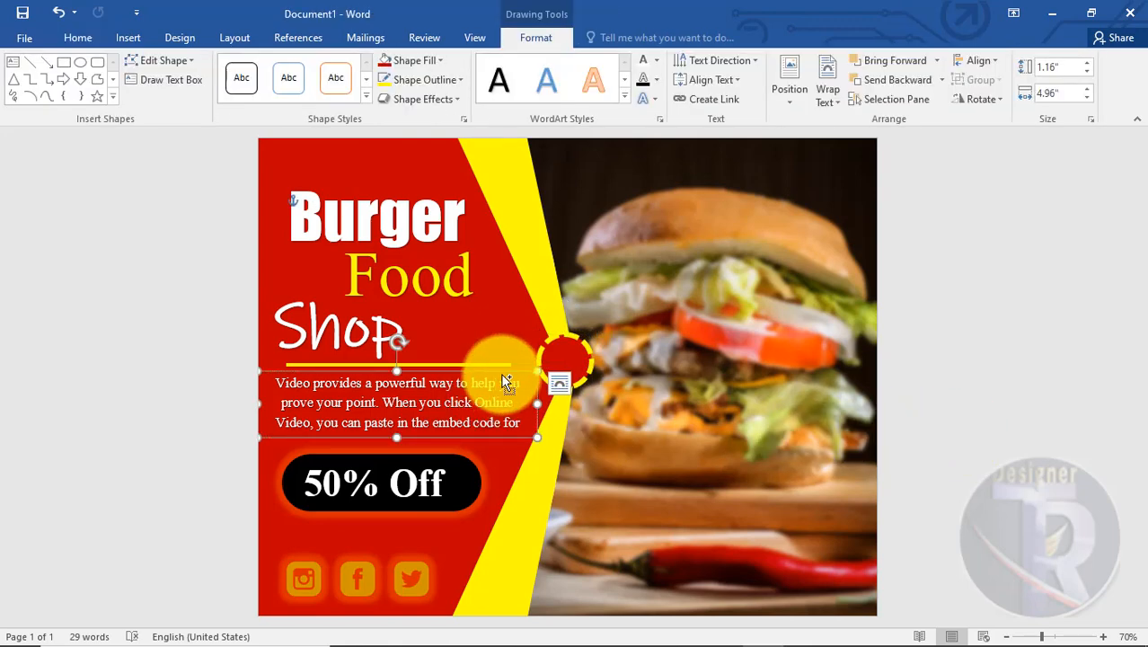
pyautogui.moveTo(505, 382); pyautogui.dragTo(764, 548)
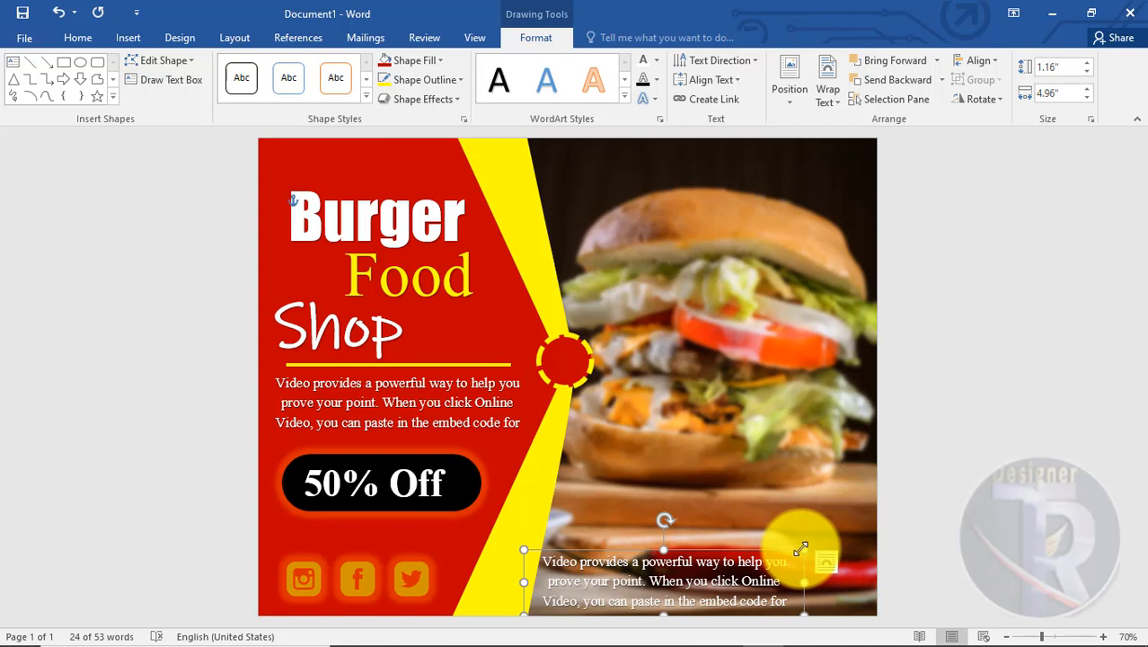
pyautogui.moveTo(800, 547); pyautogui.dragTo(825, 544)
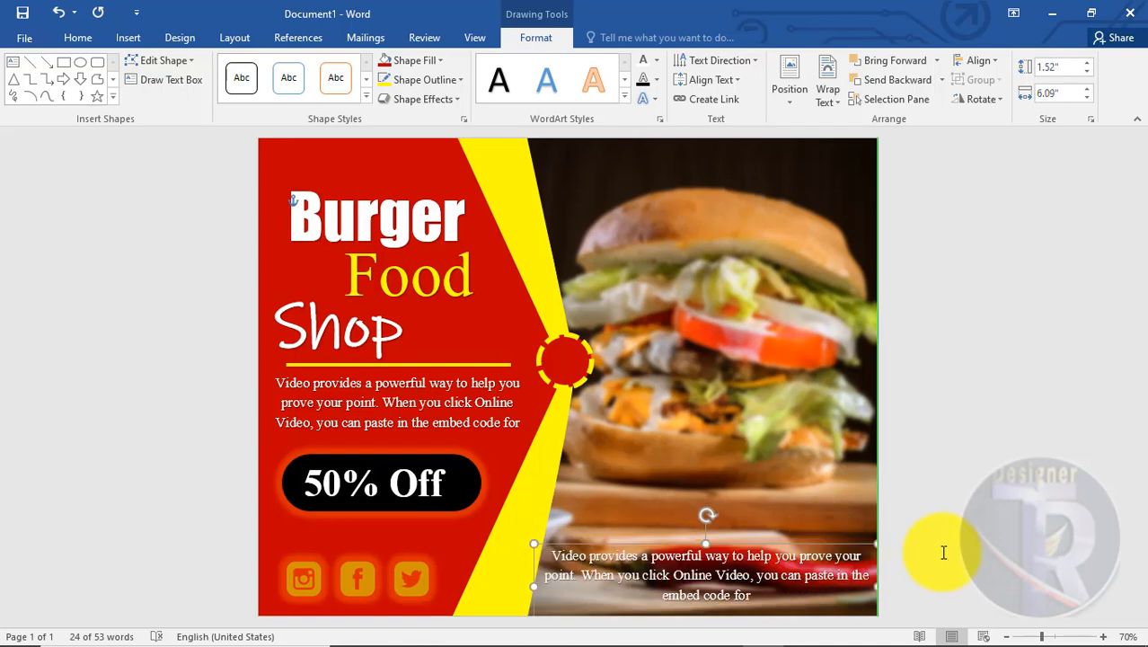
pyautogui.click(943, 553)
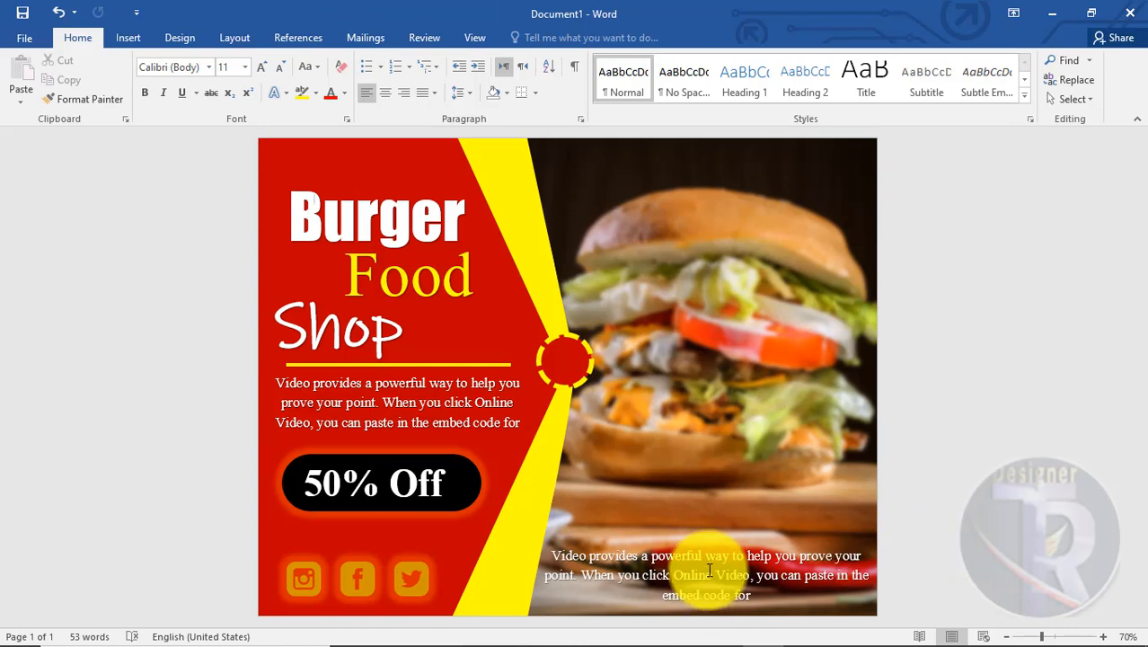
# Recolor the paragraph text at the bottom of the burger photo in yellow and deselect its text box
pyautogui.click(733, 539)
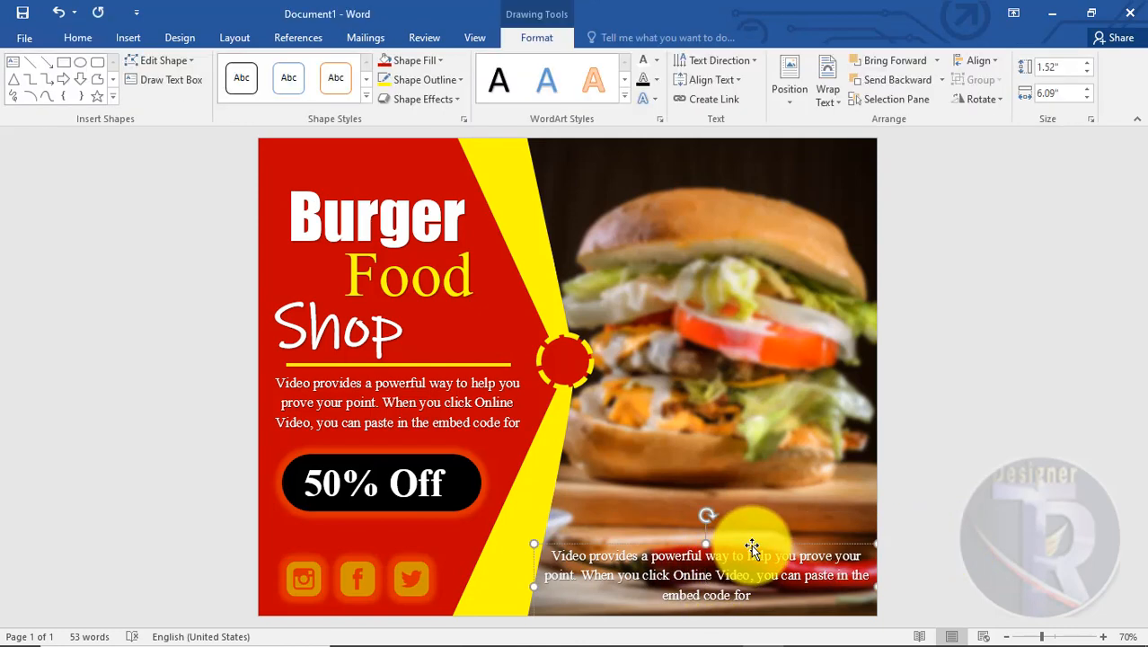
pyautogui.click(655, 60)
pyautogui.click(686, 212)
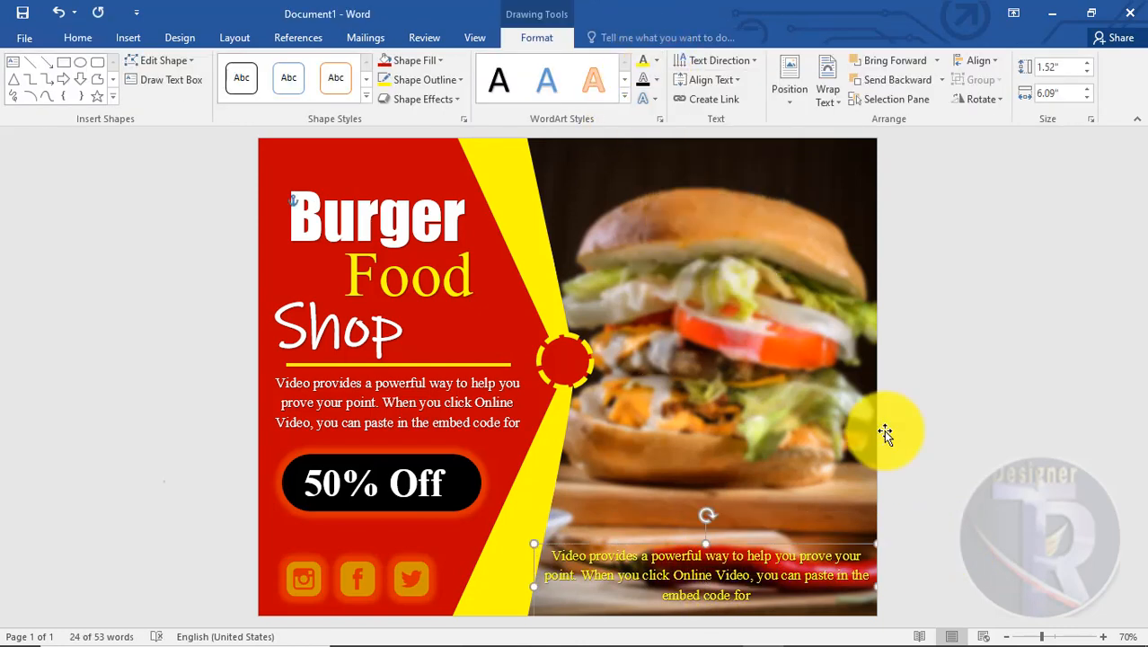
pyautogui.click(958, 449)
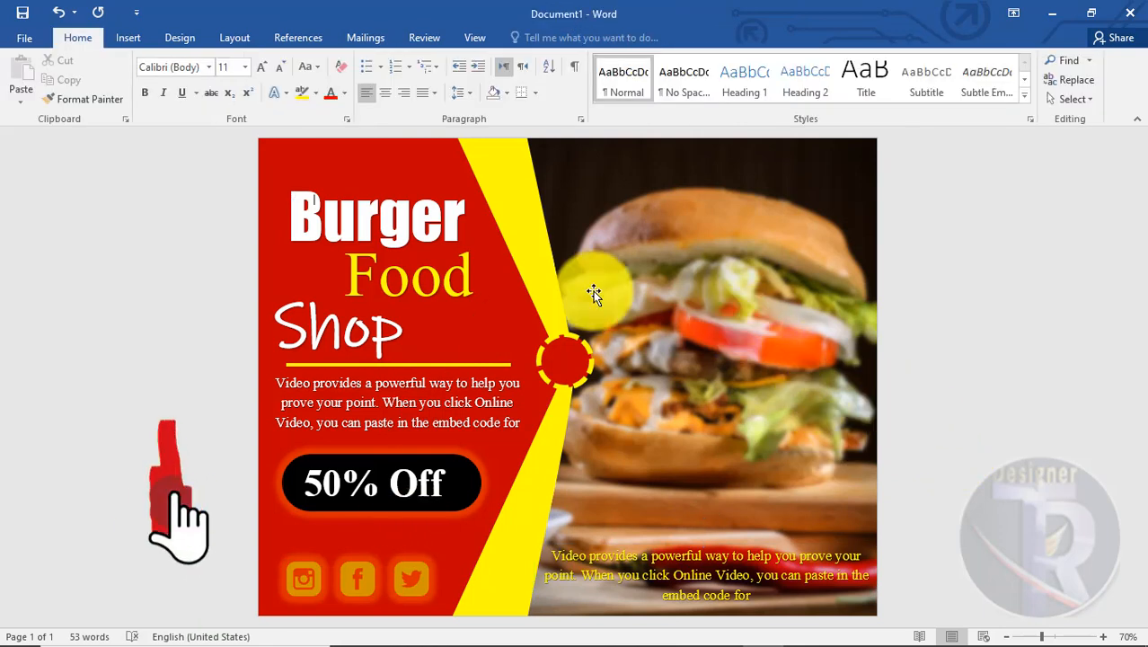